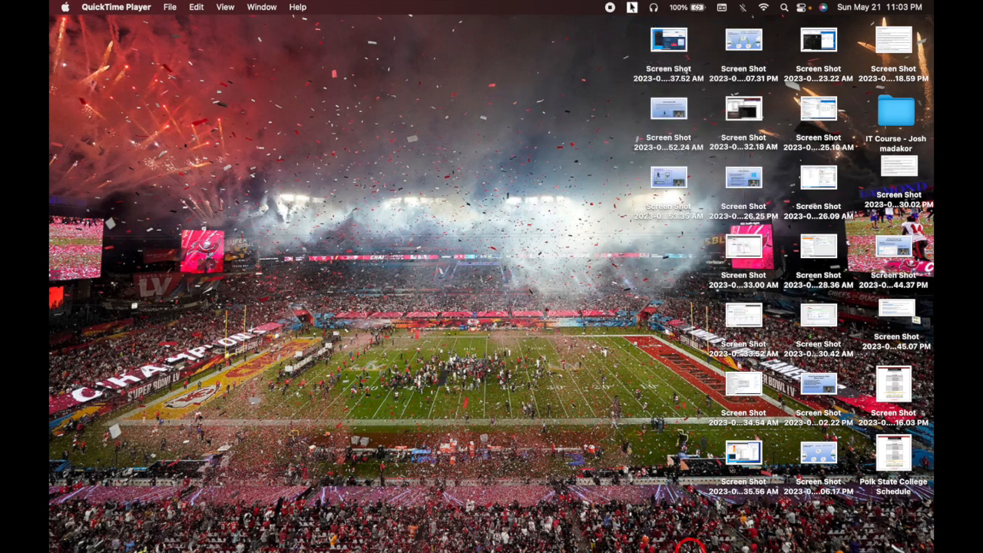
# Restore the Azure portal browser and start the Client-1 virtual machine.
pyautogui.moveTo(683, 547)
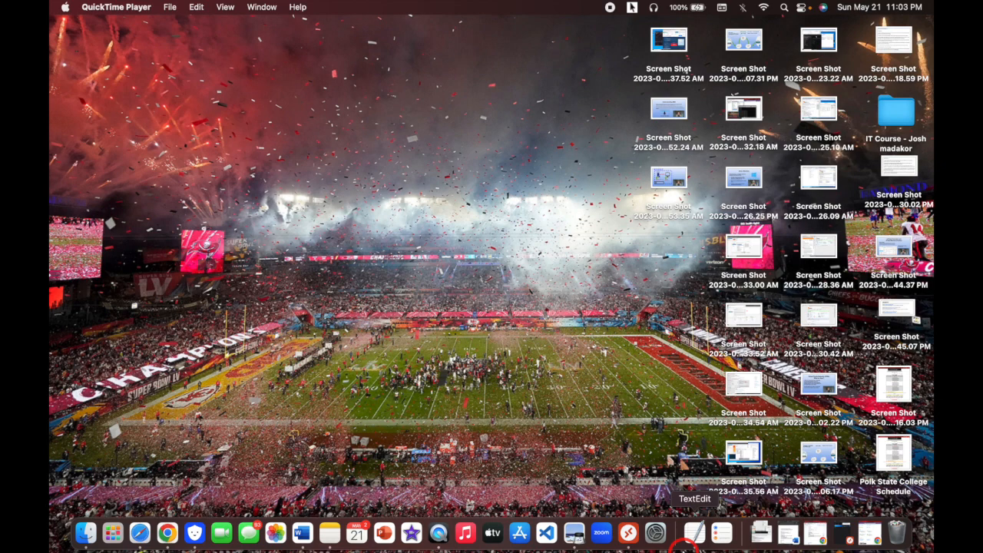
pyautogui.click(873, 538)
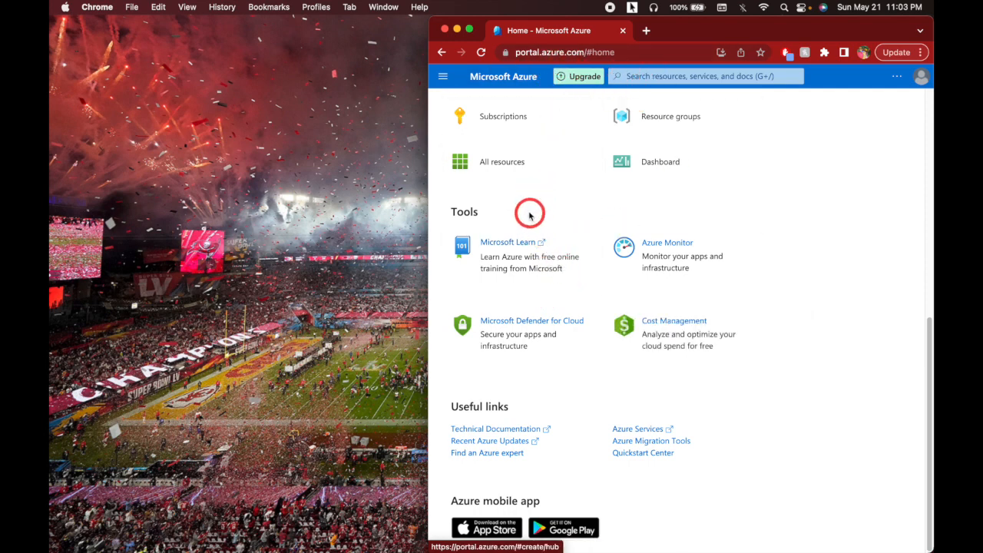
pyautogui.scroll(10, 529, 215)
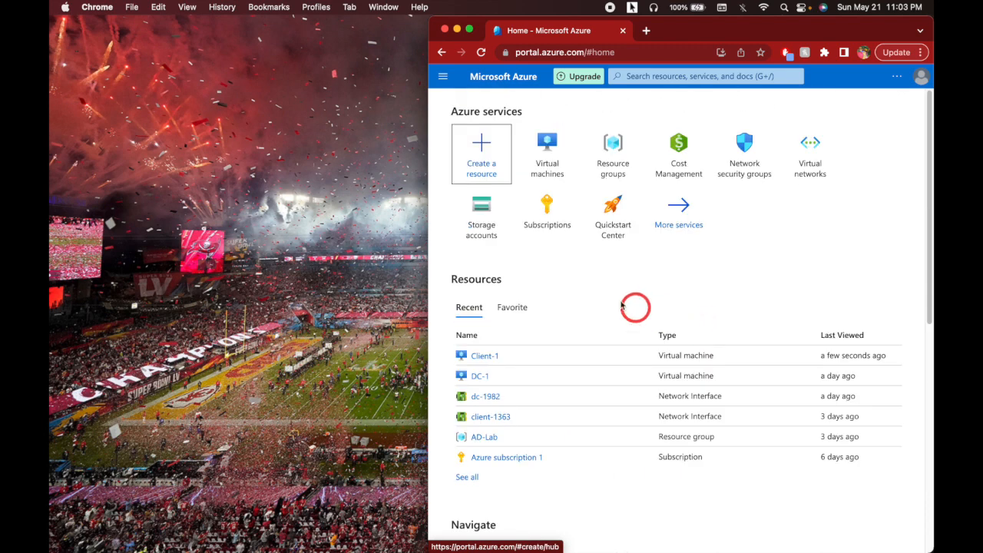
pyautogui.click(485, 356)
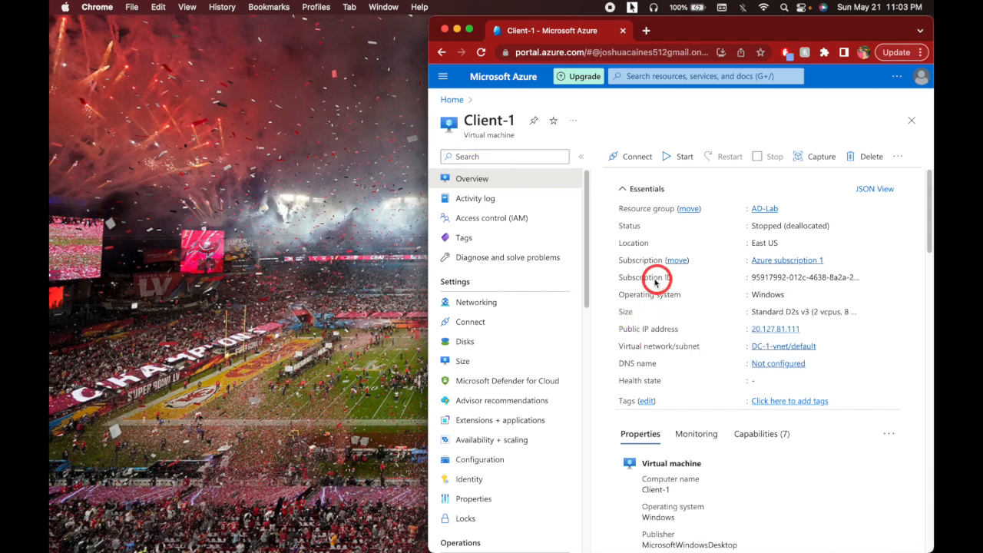
pyautogui.click(679, 157)
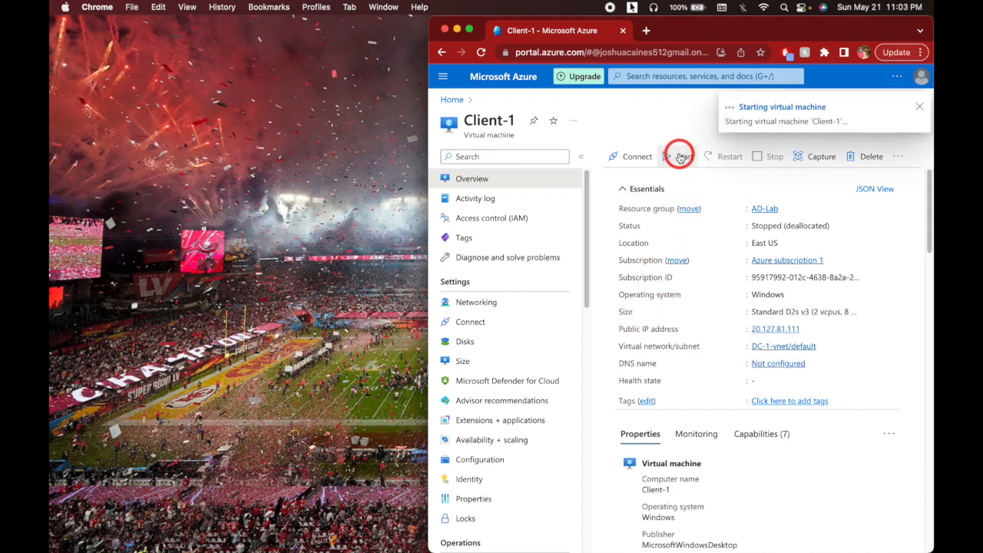
# Return to Azure Home and start the DC-1 virtual machine.
pyautogui.click(451, 101)
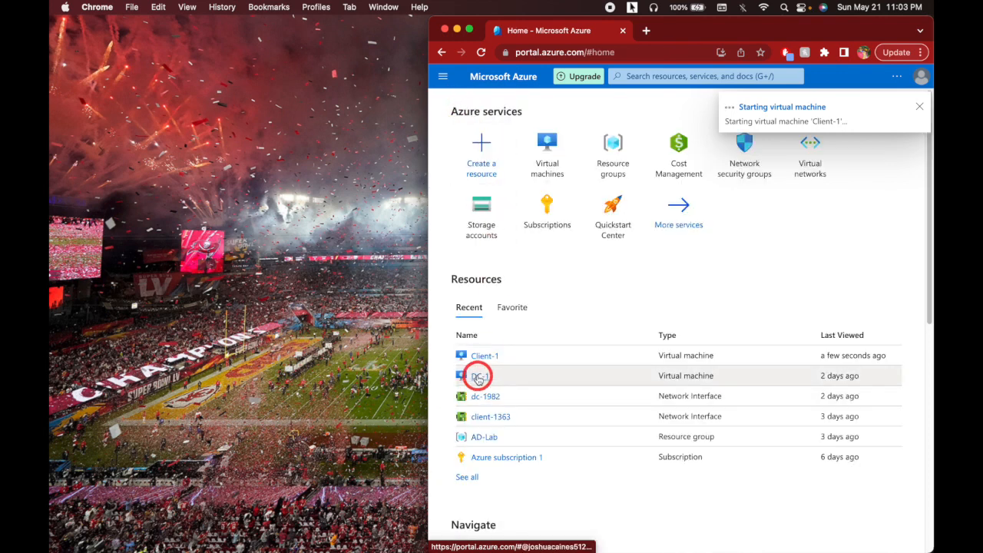
pyautogui.click(478, 377)
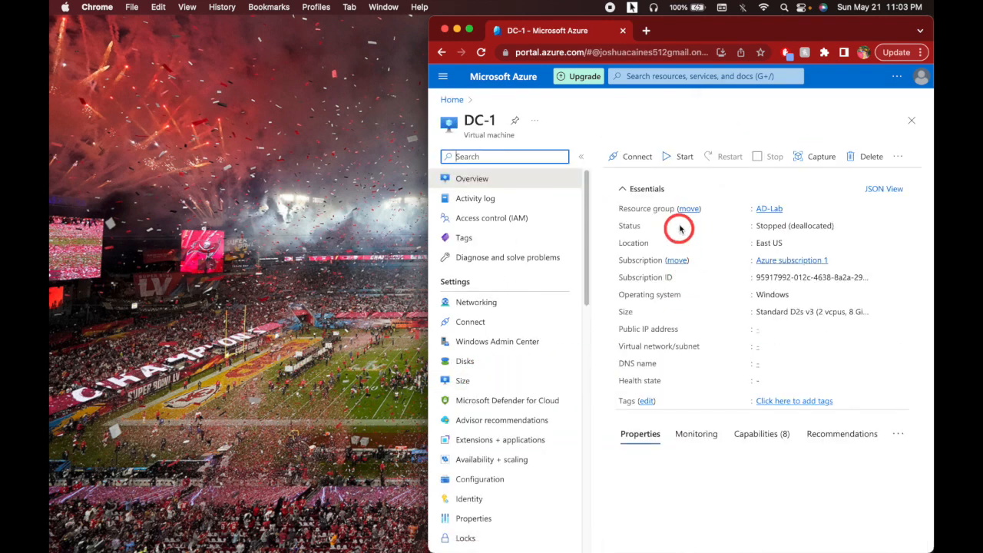
pyautogui.click(676, 156)
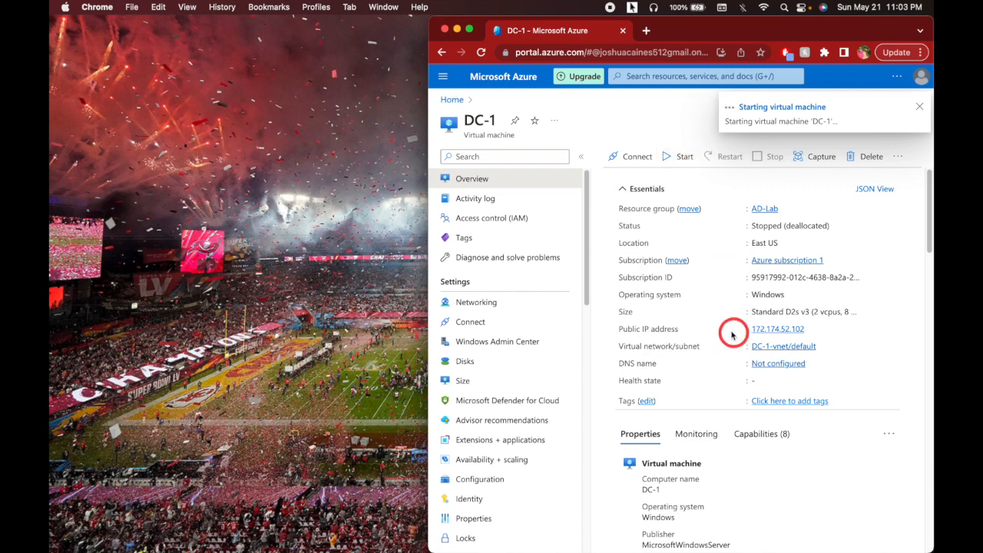
# Open Microsoft Remote Desktop to its saved PCs list, then return the Azure portal to Home.
pyautogui.moveTo(780, 550)
pyautogui.click(858, 538)
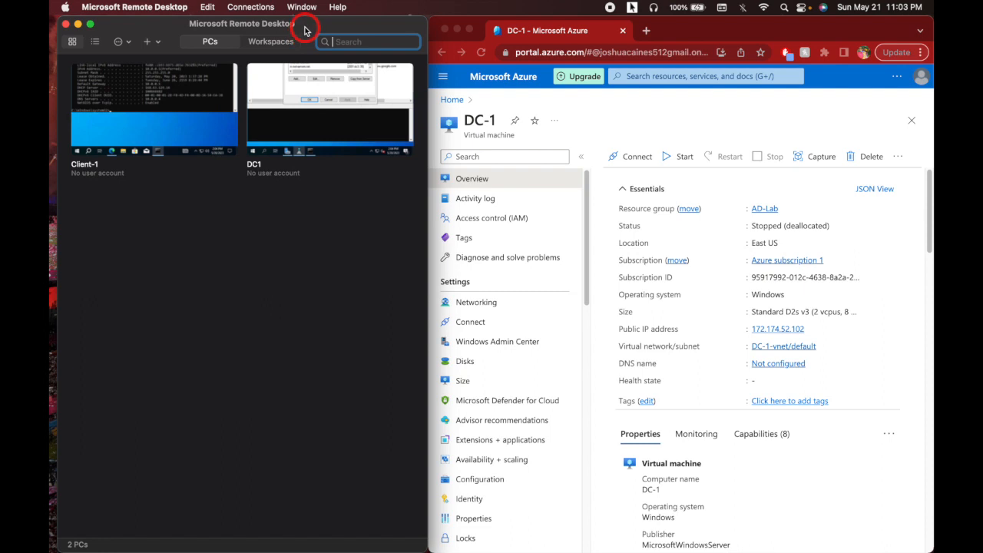
pyautogui.click(148, 41)
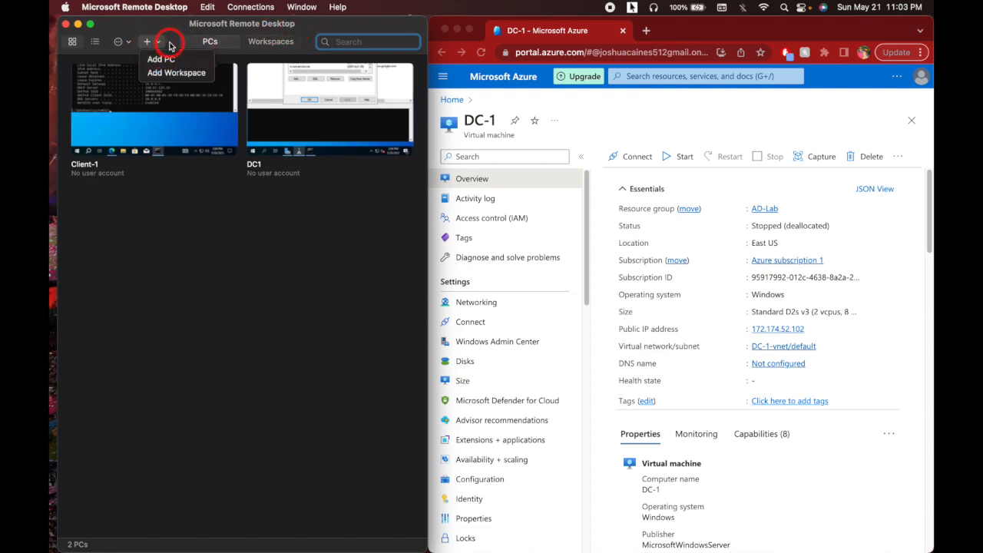
pyautogui.click(176, 35)
pyautogui.click(193, 41)
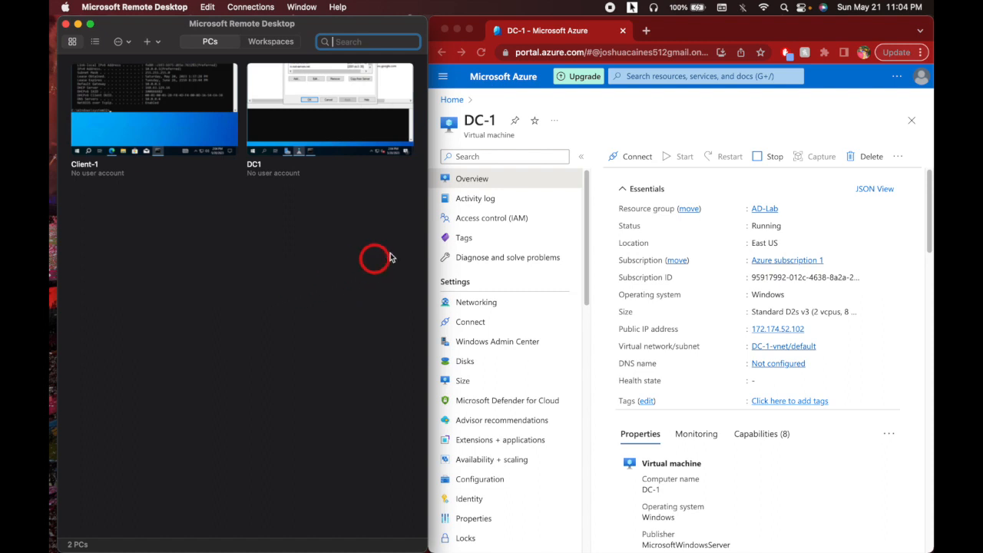
pyautogui.click(444, 102)
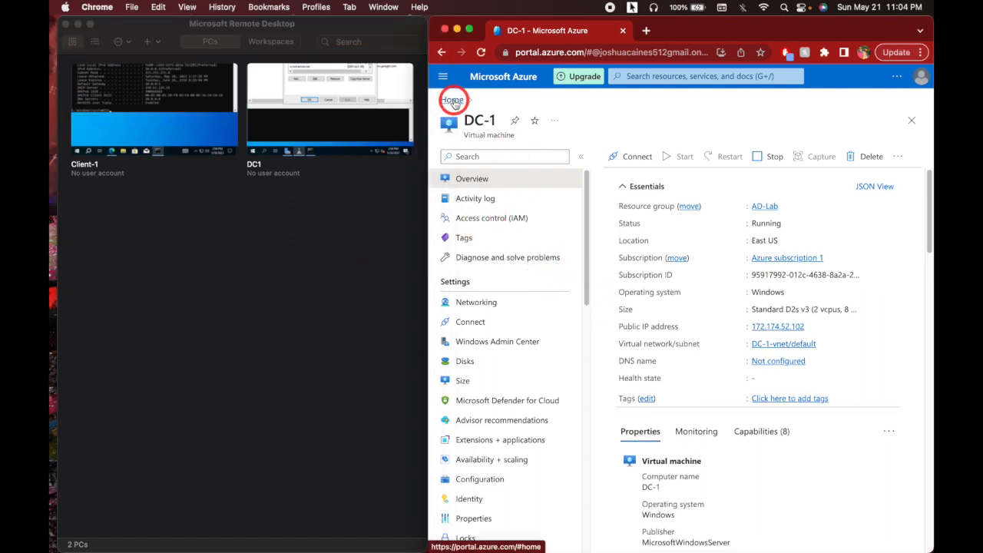
pyautogui.click(454, 101)
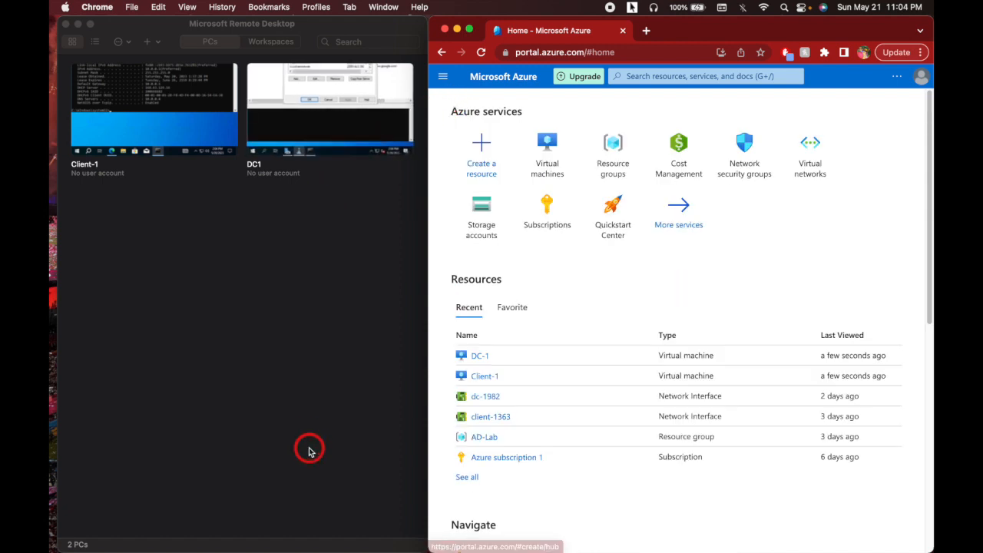
# Connect to DC1, signing in with the domain admin username and password.
pyautogui.doubleClick(309, 103)
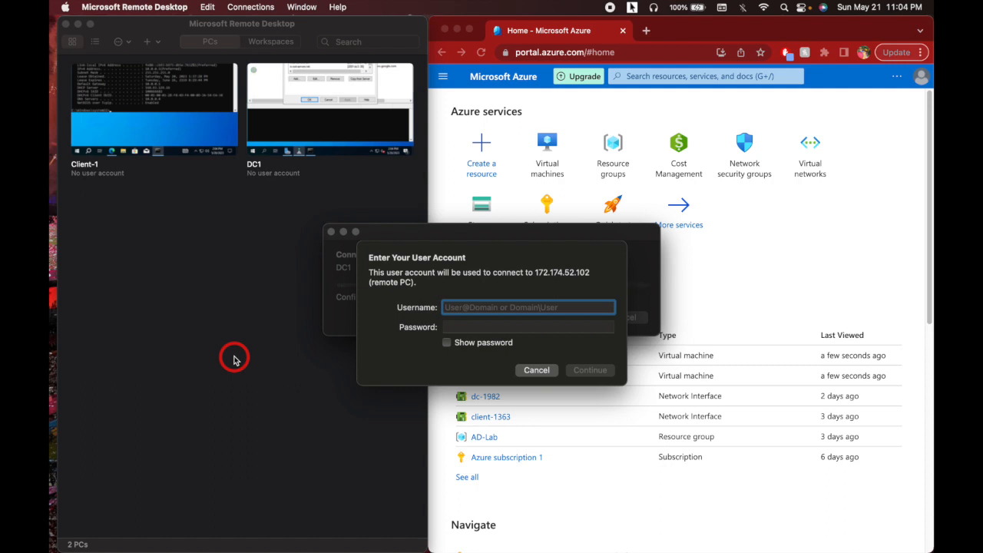
pyautogui.write('mydomain.com\\jane_admin')
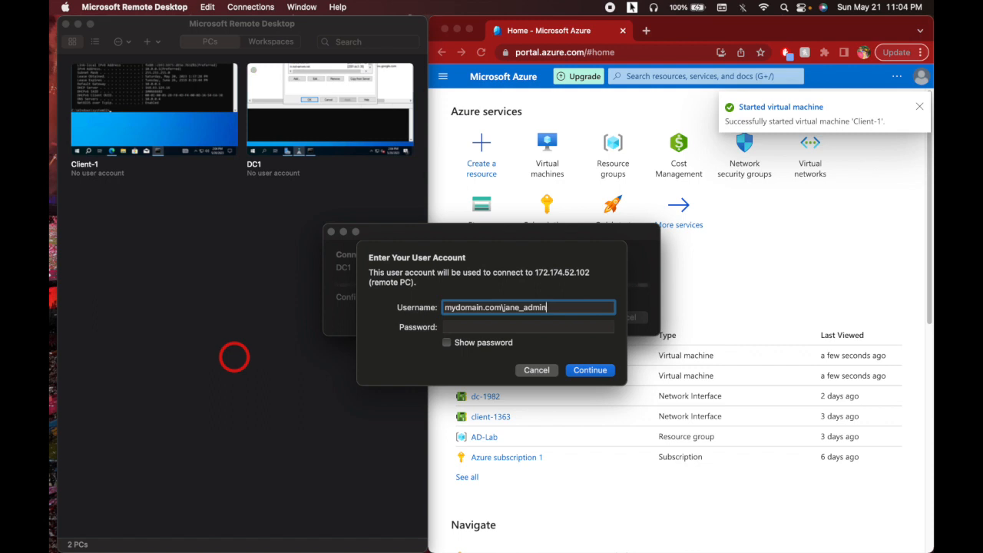
pyautogui.press('Tab')
pyautogui.write('P')
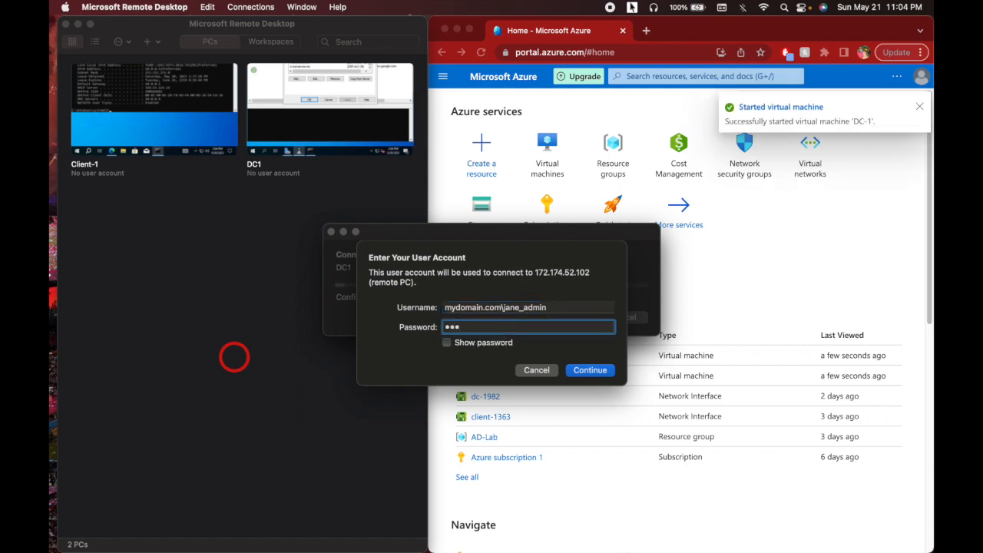
pyautogui.press('BackSpace')
pyautogui.press('BackSpace')
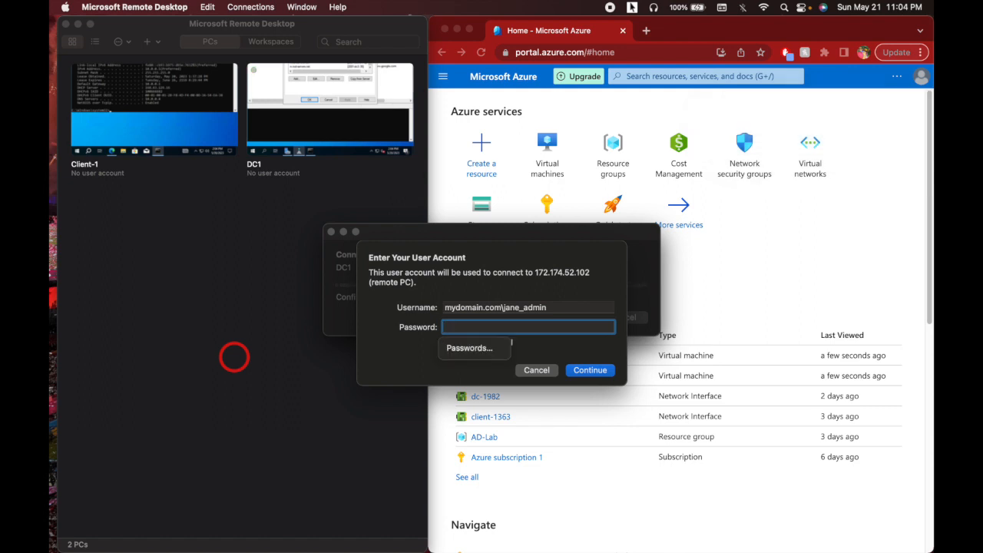
pyautogui.write('P')
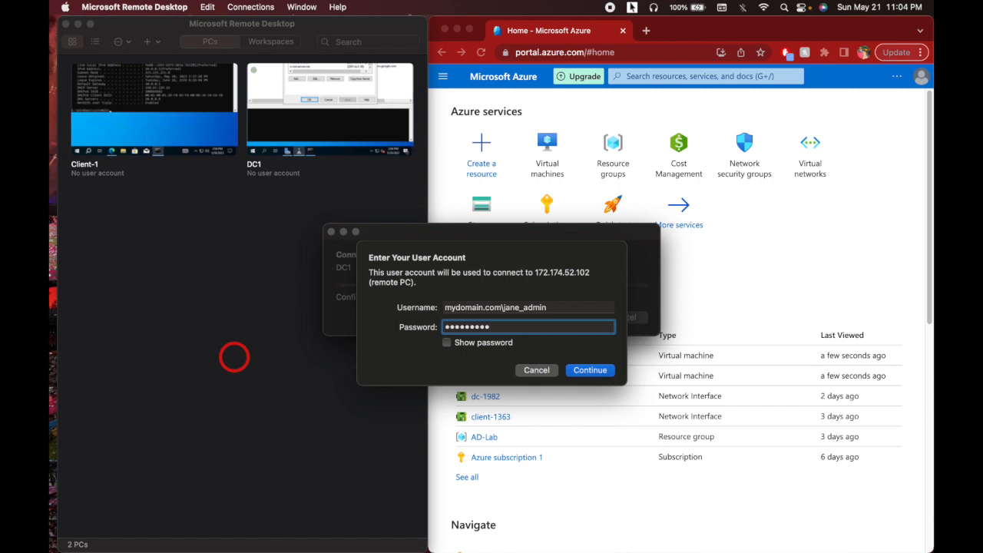
pyautogui.click(597, 371)
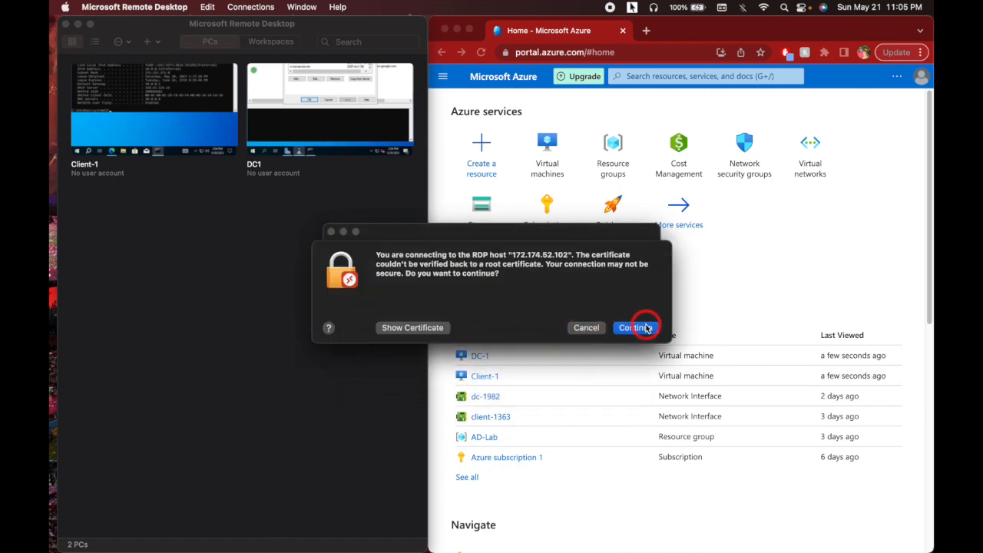
# Accept the DC1 certificate, dismiss the Azure Arc notice, and launch Active Directory Users and Computers.
pyautogui.click(638, 327)
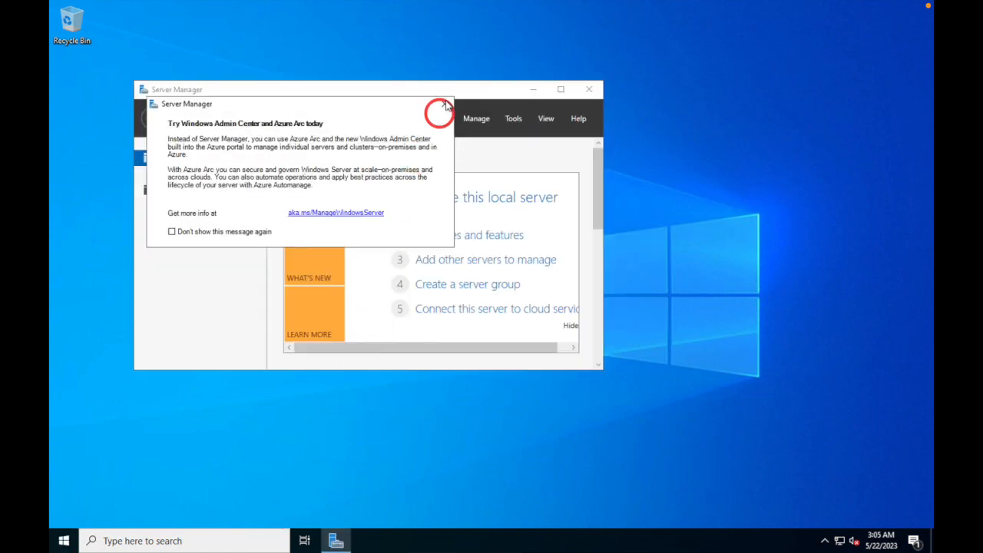
pyautogui.click(445, 105)
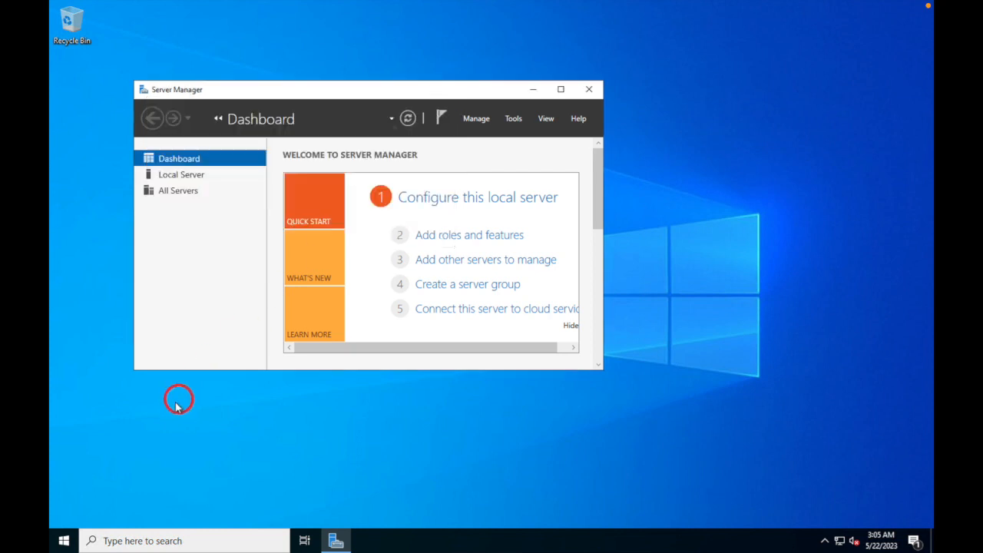
pyautogui.click(63, 542)
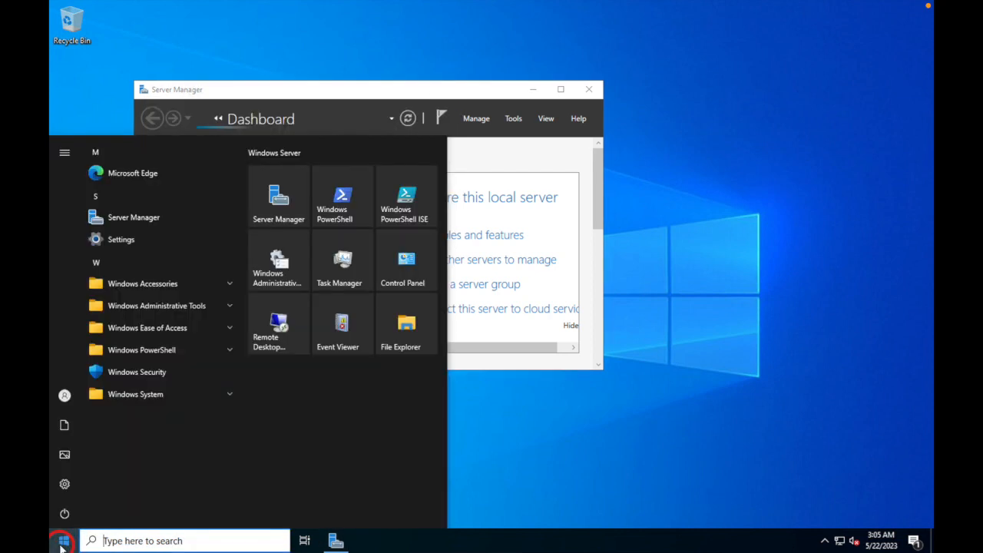
pyautogui.click(219, 307)
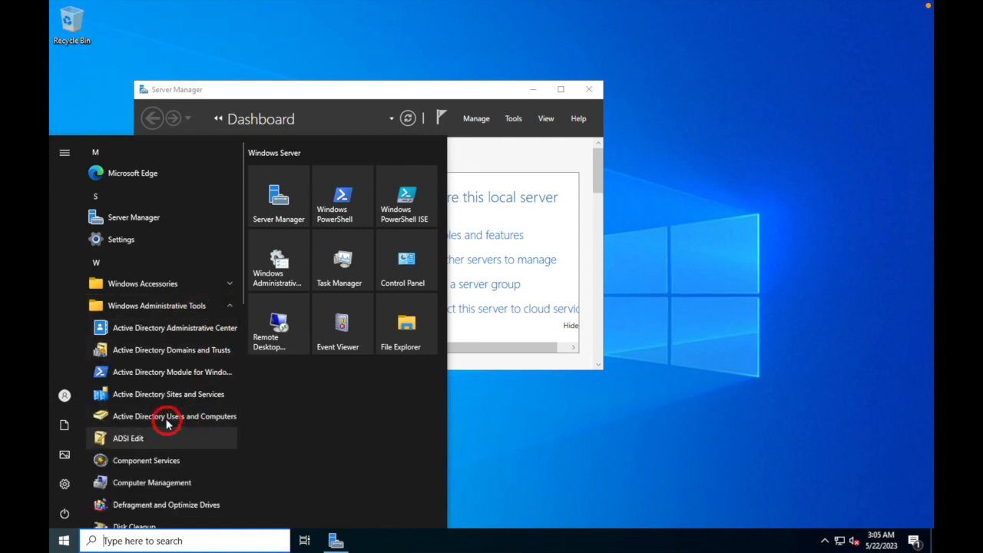
pyautogui.click(204, 415)
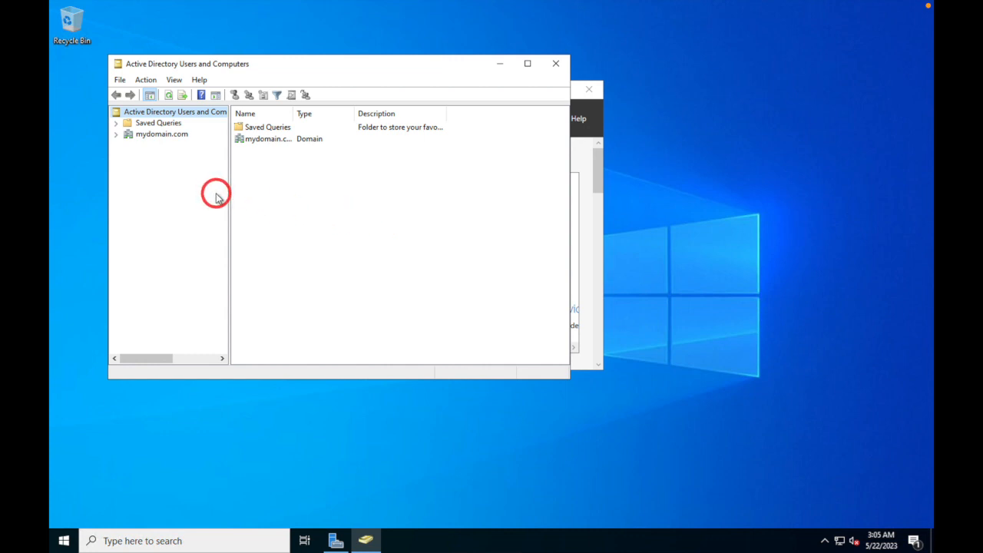
# Expand mydomain.com, open the _EMPLOYEES OU, acknowledge the item-limit notice, and browse the users.
pyautogui.click(116, 135)
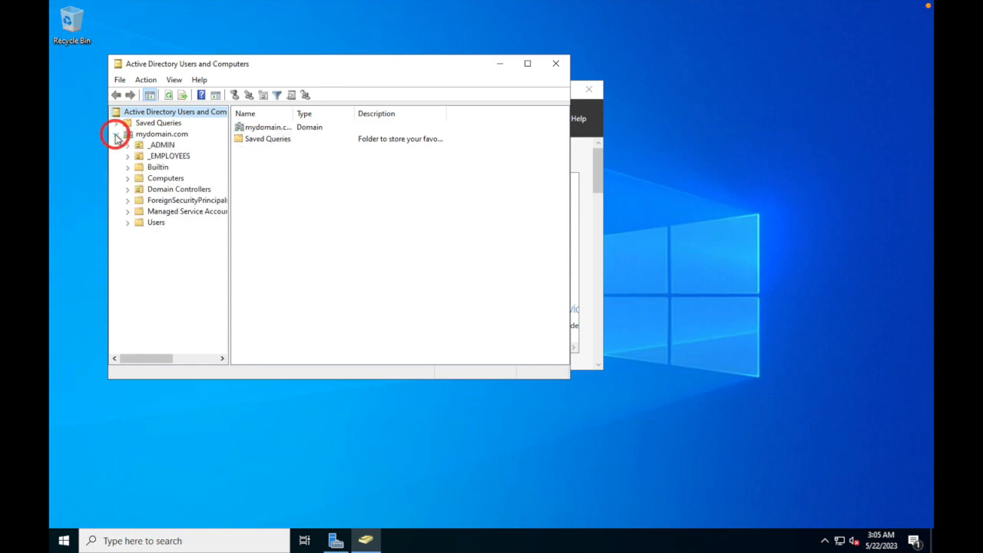
pyautogui.click(178, 156)
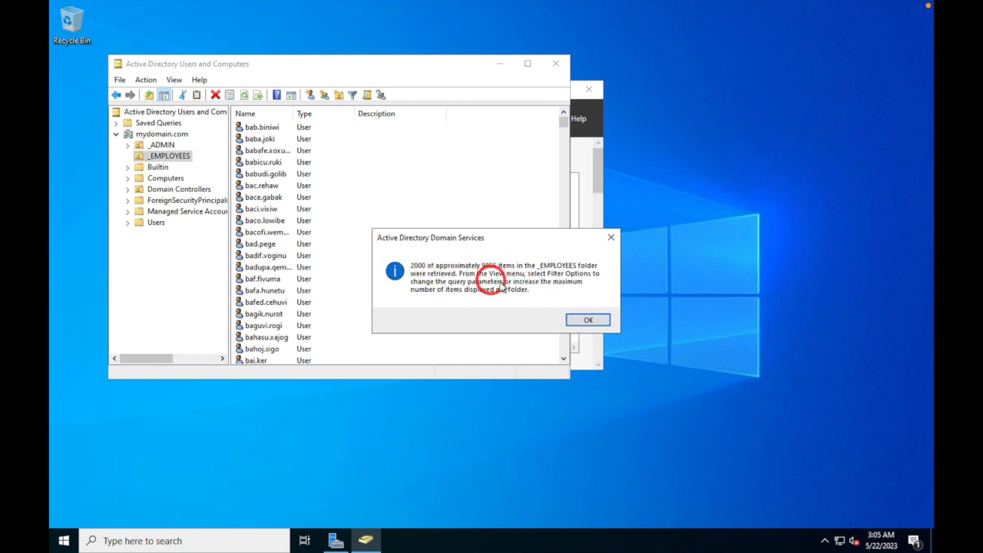
pyautogui.click(584, 319)
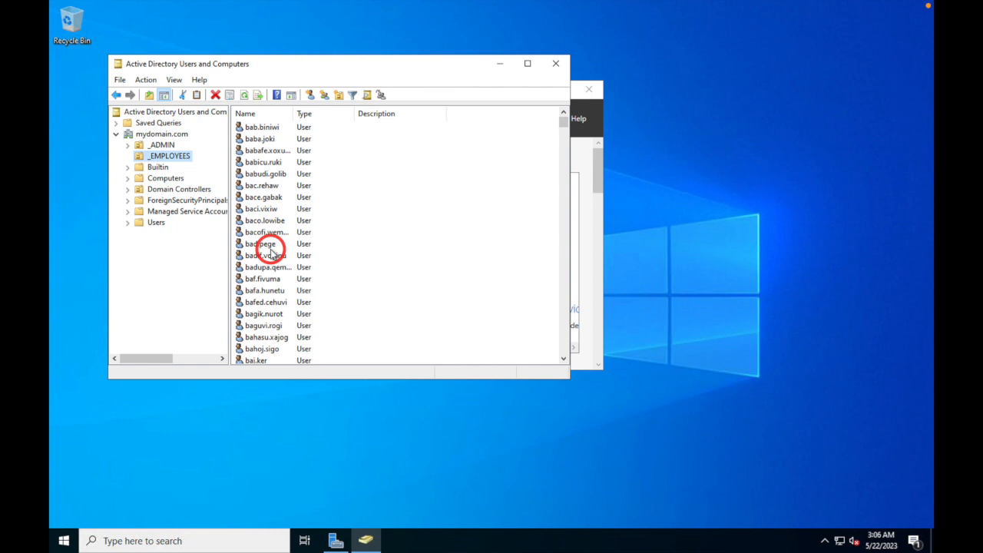
pyautogui.scroll(-15, 304, 244)
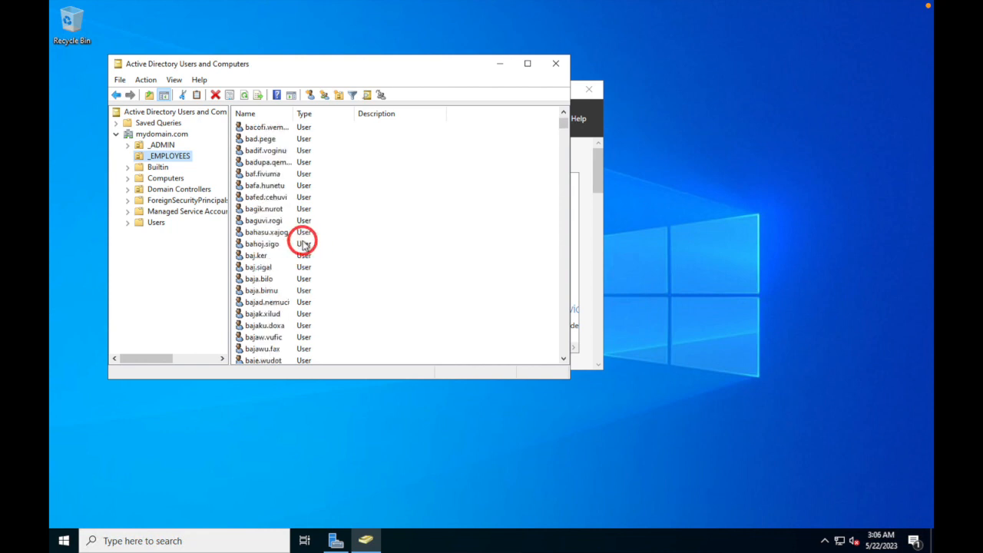
pyautogui.scroll(-15, 305, 245)
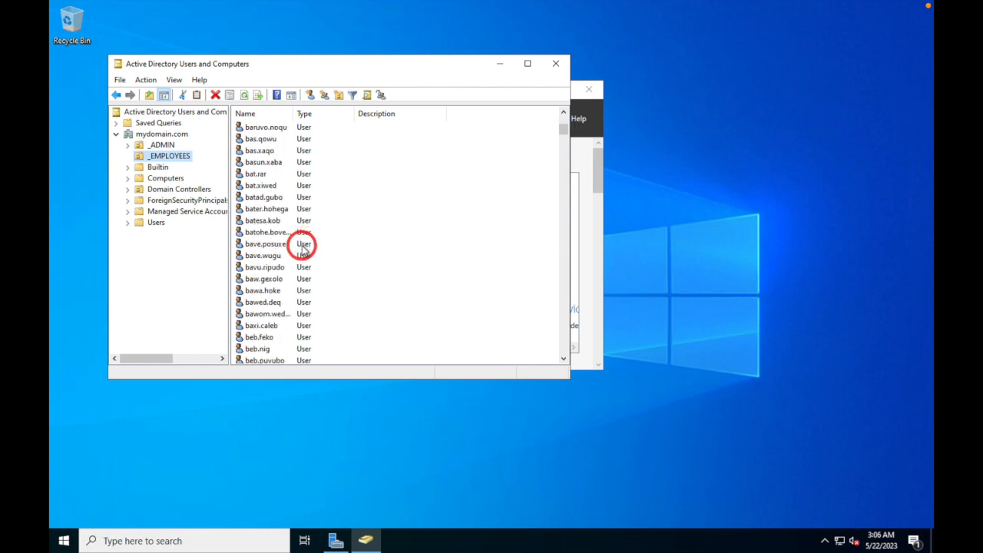
pyautogui.scroll(10, 304, 252)
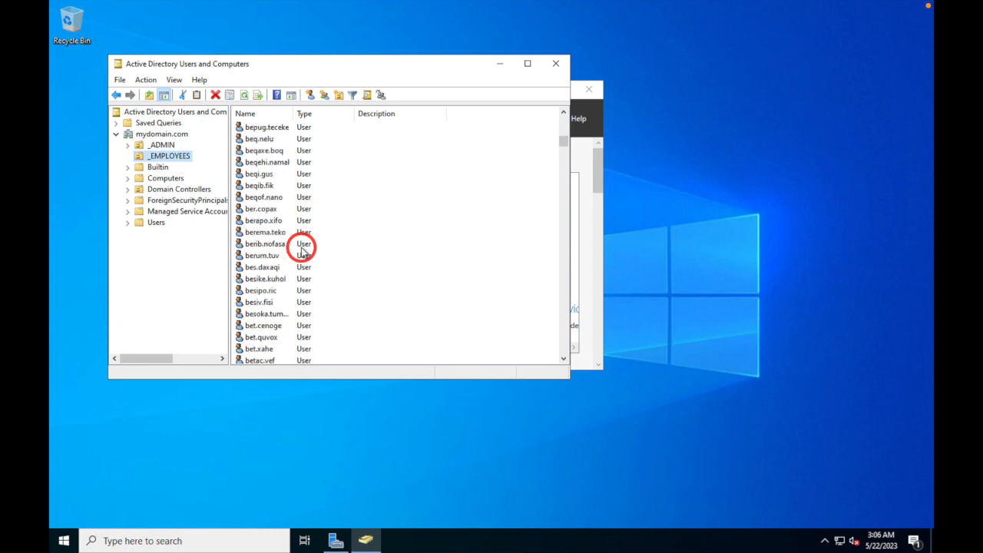
pyautogui.scroll(10, 301, 255)
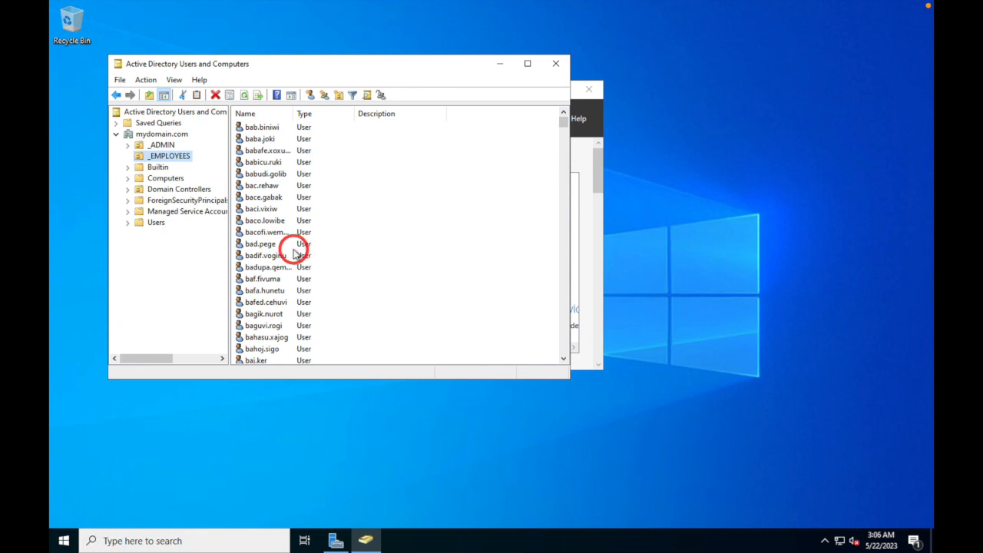
# Open the chosen employee's Properties and select the Display name text.
pyautogui.click(275, 220)
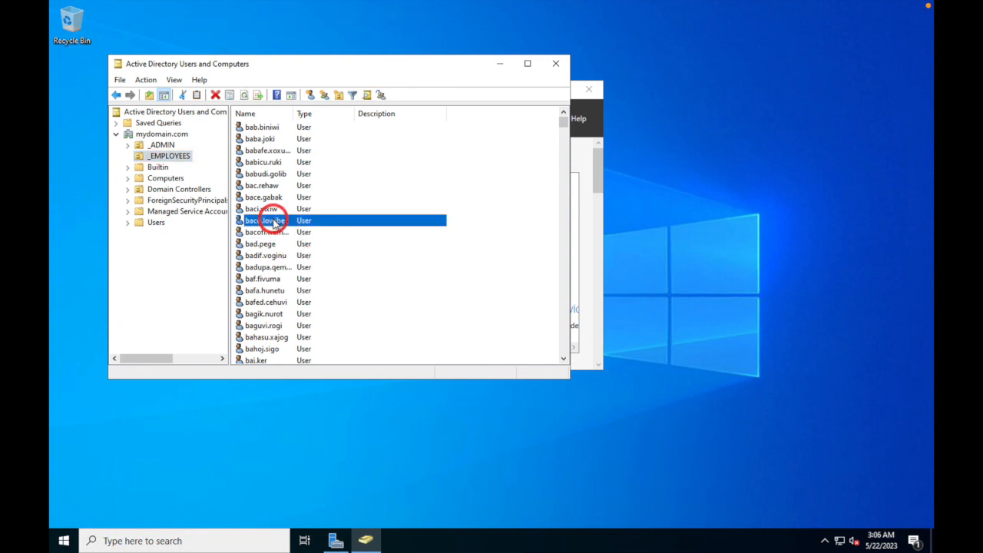
pyautogui.doubleClick(277, 221)
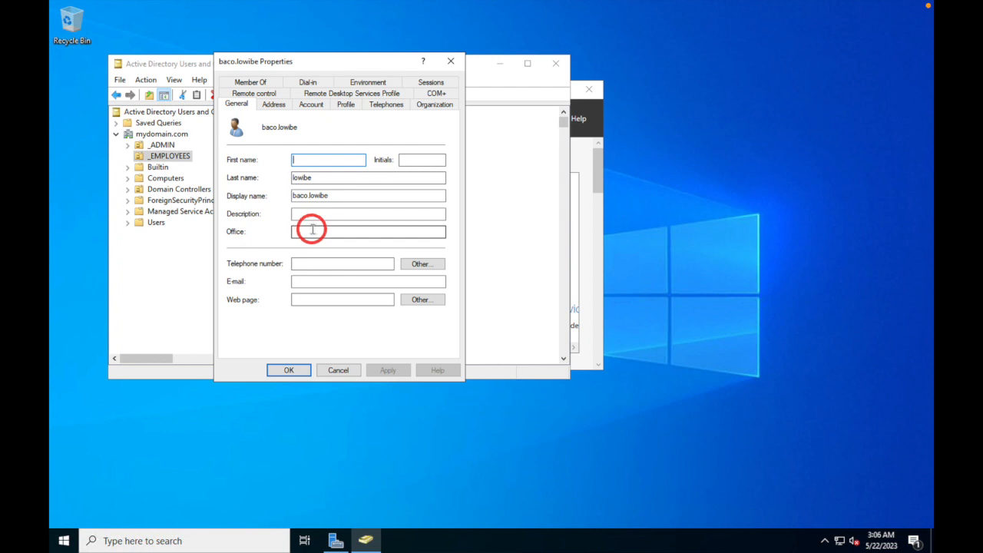
pyautogui.doubleClick(320, 196)
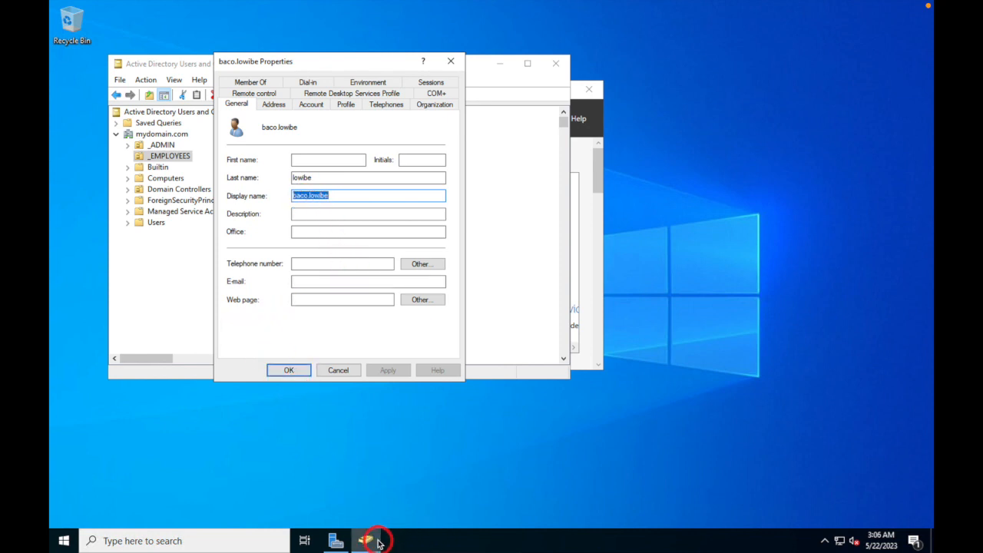
pyautogui.moveTo(378, 543)
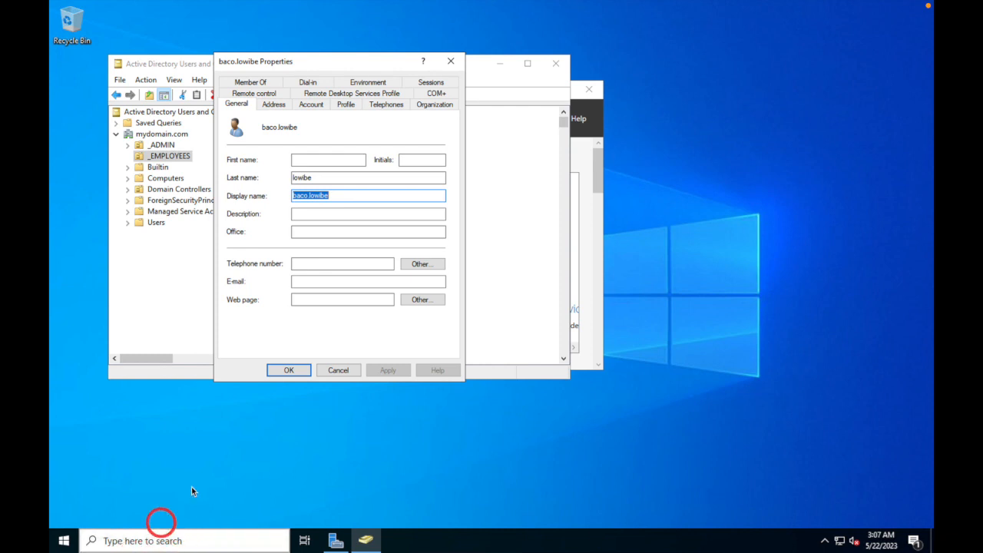
# Exit DC1 full screen and connect to Client-1 with the employee account's username and password.
pyautogui.moveTo(55, 9)
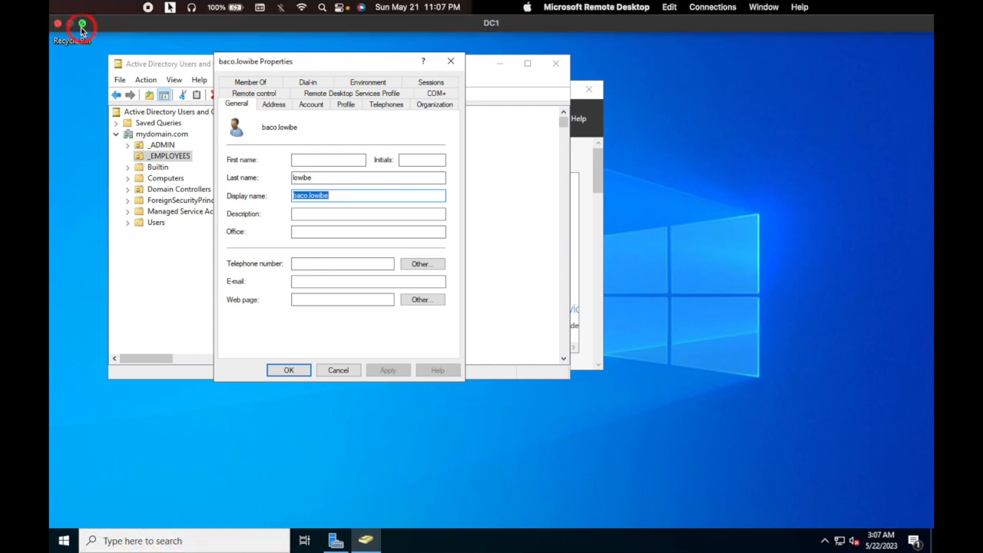
pyautogui.click(83, 27)
pyautogui.doubleClick(136, 123)
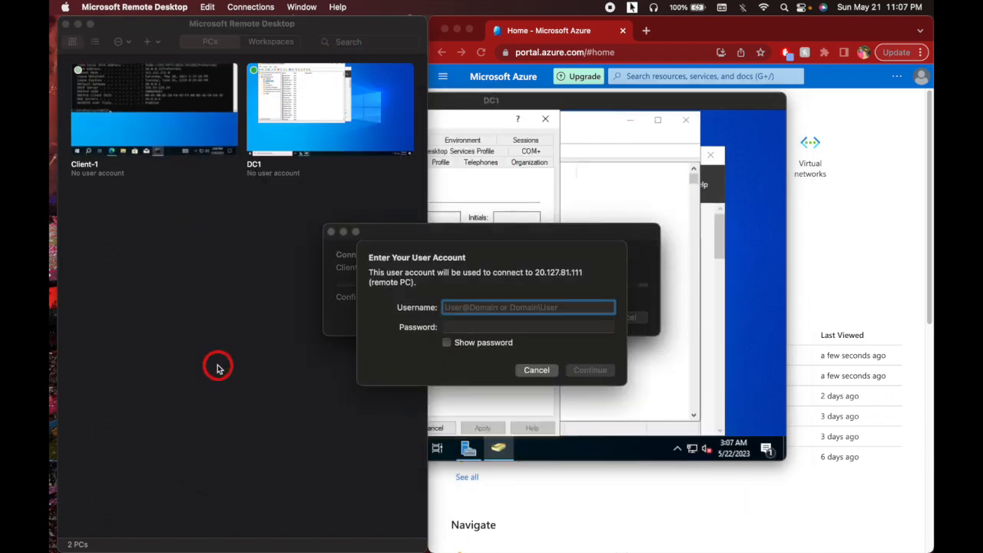
pyautogui.write('baco.lowibe')
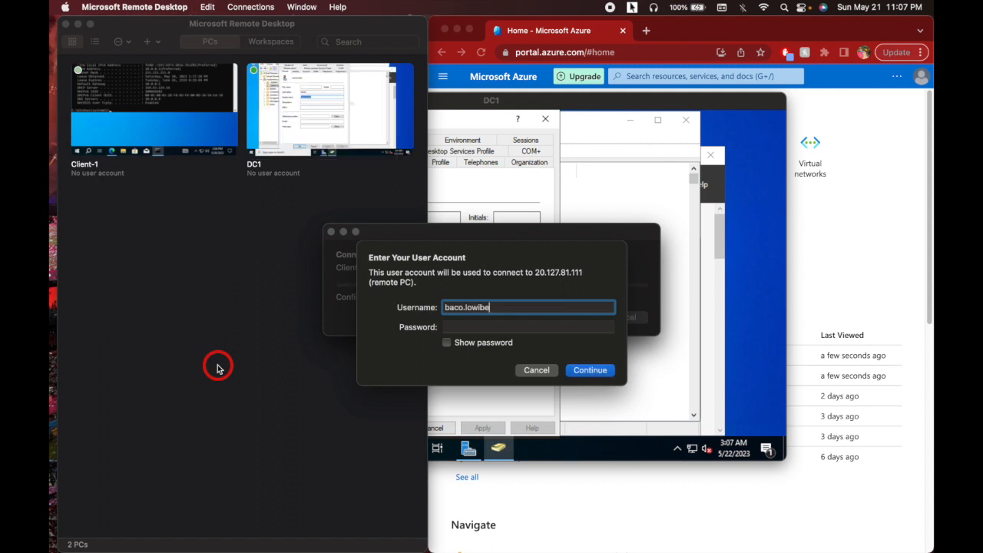
pyautogui.click(475, 325)
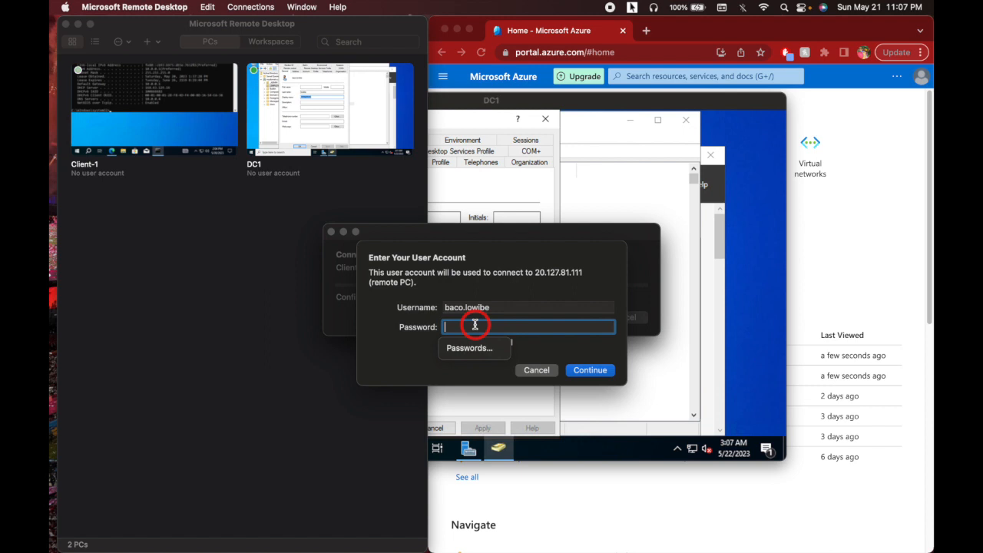
pyautogui.write('*')
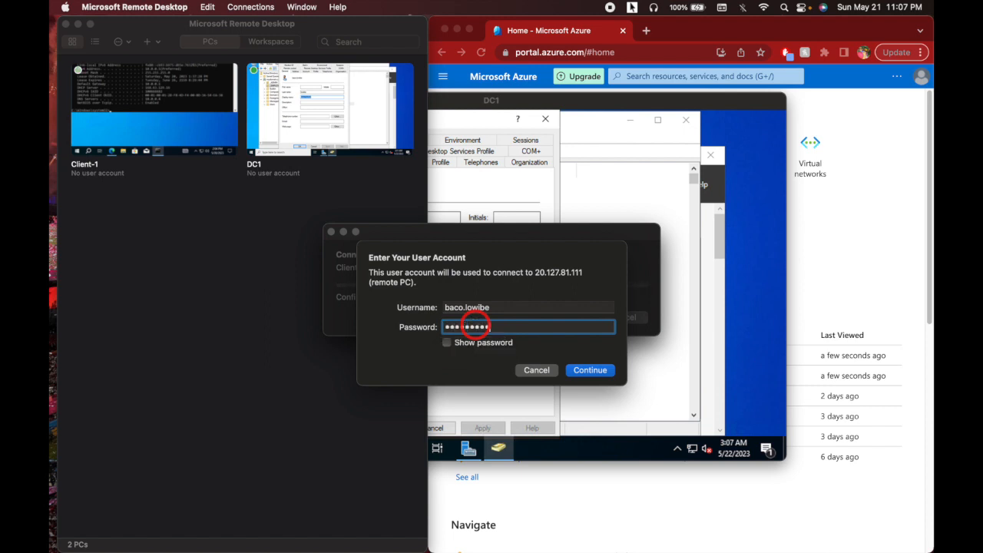
pyautogui.click(577, 370)
# Accept Client-1's certificate warning and take the session out of full screen.
pyautogui.click(634, 329)
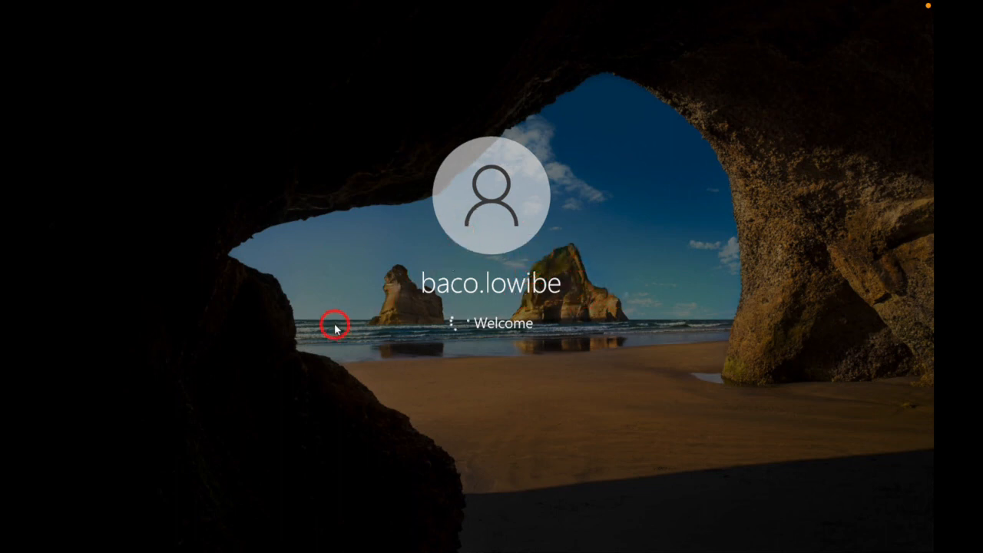
pyautogui.moveTo(146, 6)
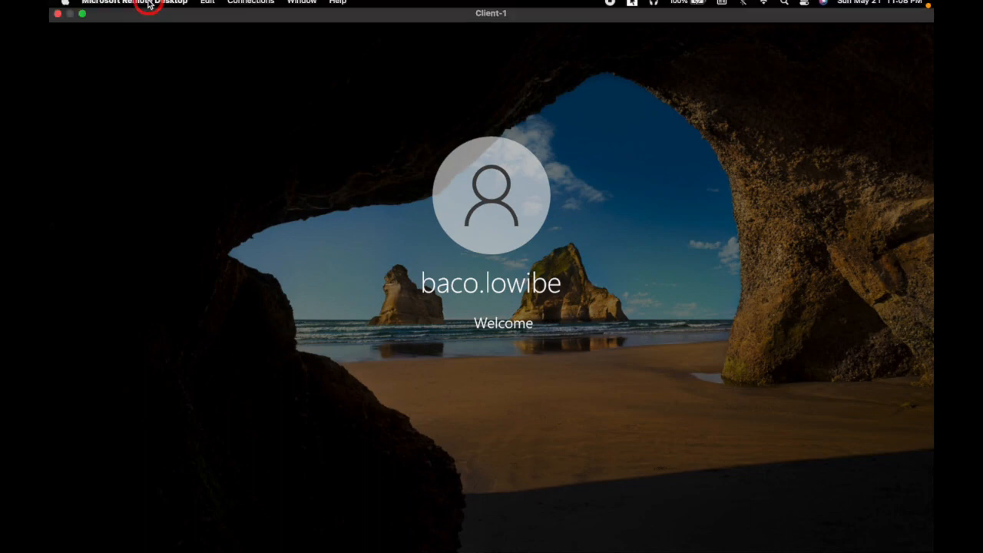
pyautogui.click(85, 27)
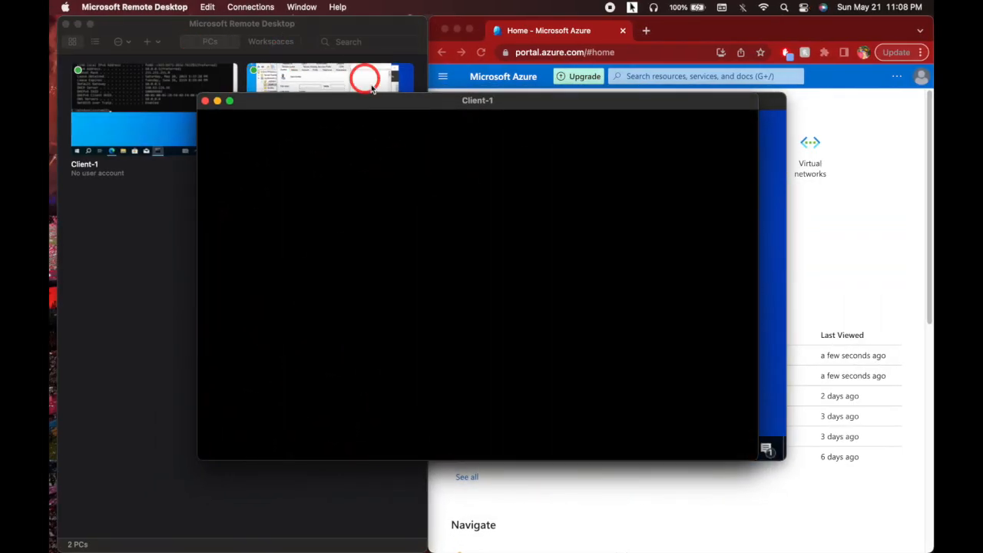
# Snap the Client-1 window to the left half of the screen and bring DC1 forward.
pyautogui.moveTo(397, 106); pyautogui.dragTo(253, 66)
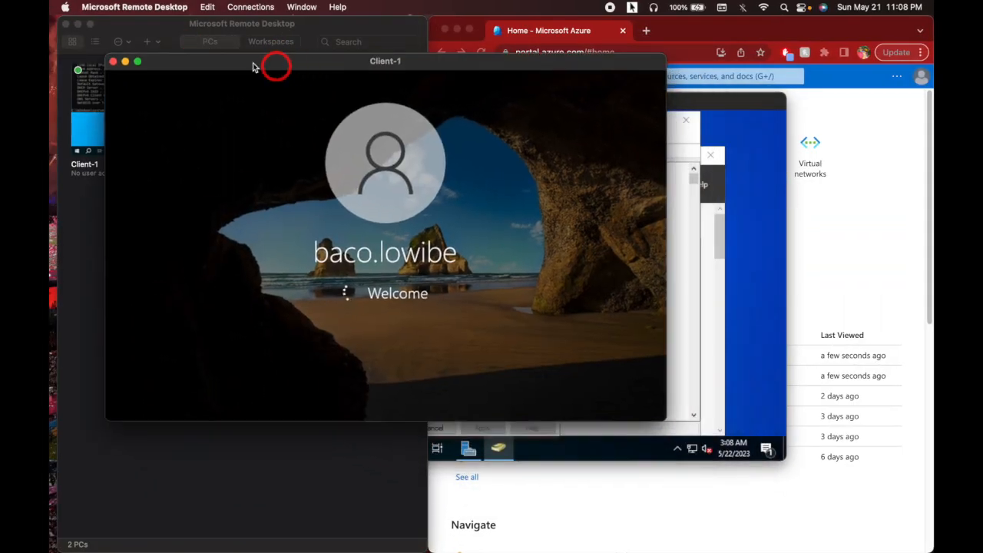
pyautogui.click(139, 64)
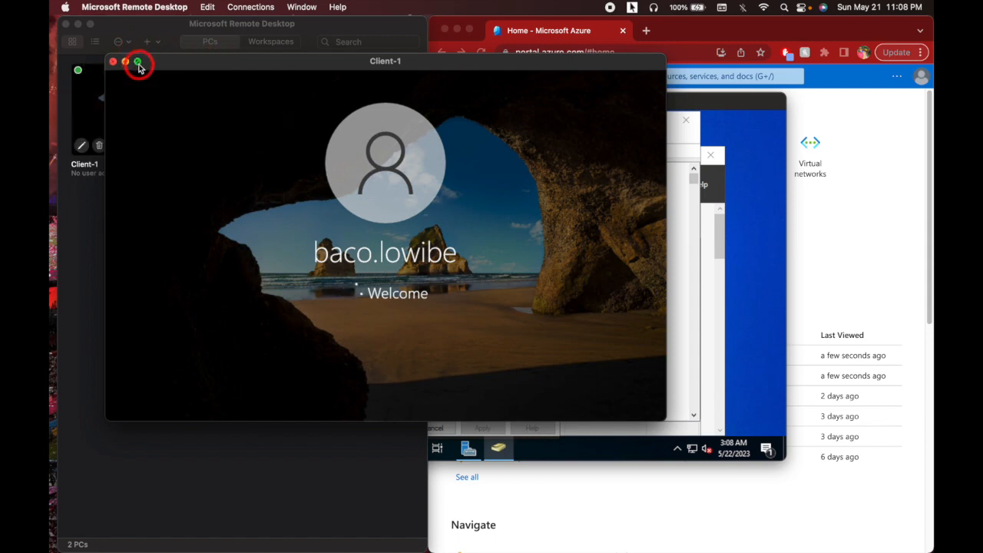
pyautogui.click(136, 62)
pyautogui.moveTo(138, 63)
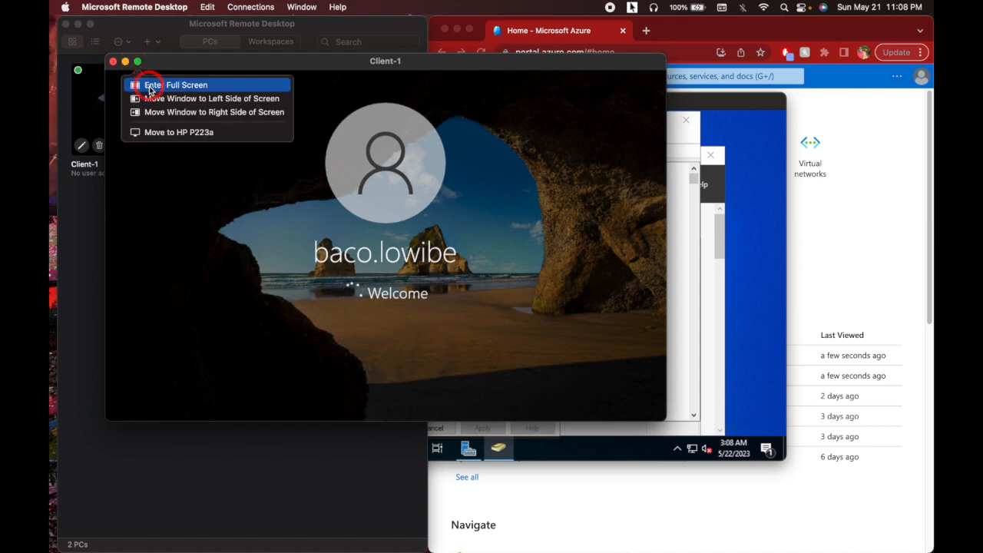
pyautogui.click(157, 98)
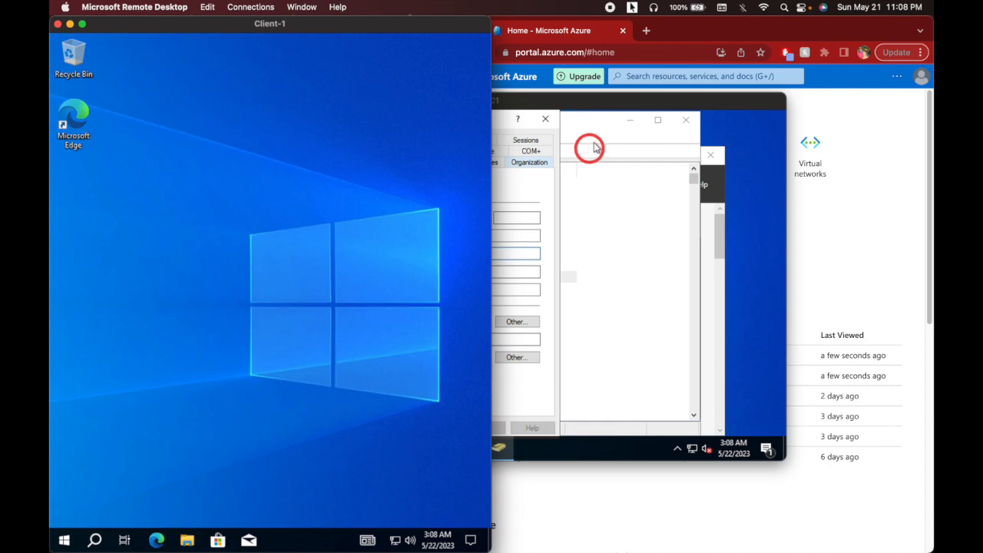
pyautogui.click(615, 109)
# Move the DC1 window to the lower right and close the user's Properties dialog.
pyautogui.moveTo(615, 109); pyautogui.dragTo(757, 172)
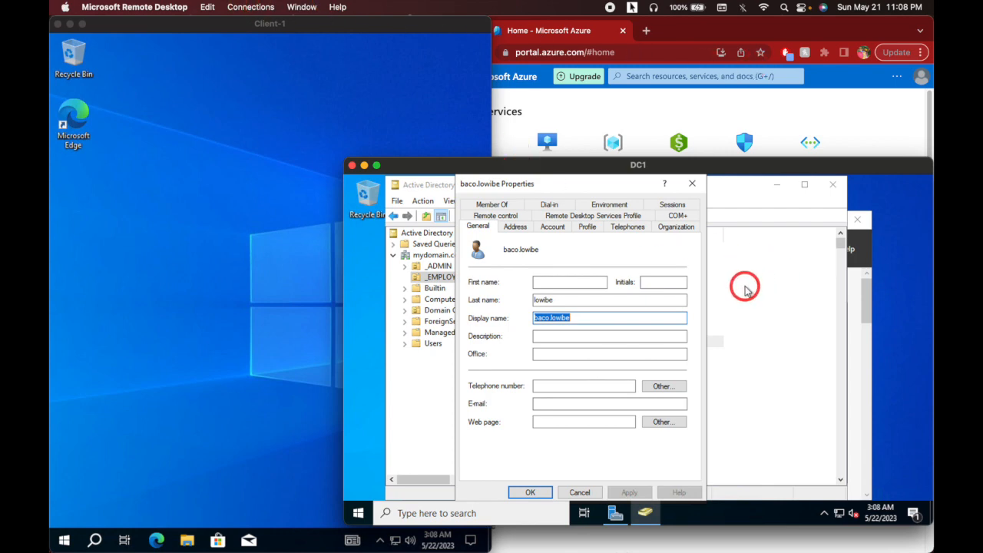
pyautogui.press('Return')
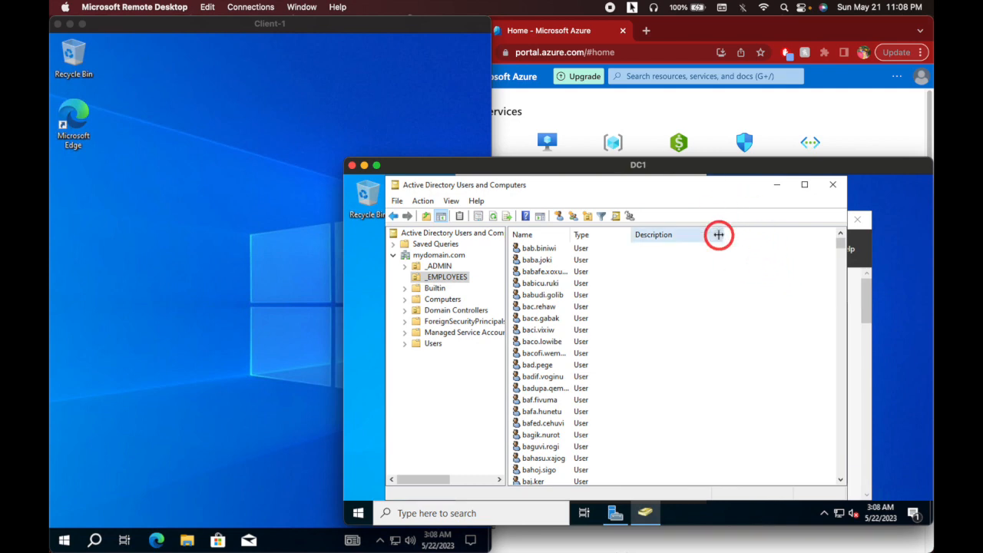
pyautogui.moveTo(686, 191); pyautogui.dragTo(700, 239)
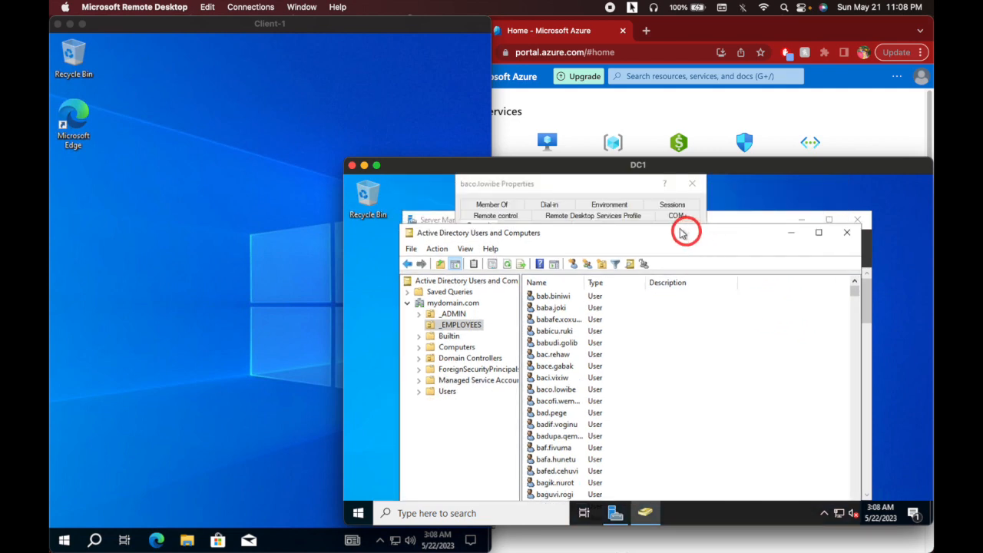
pyautogui.click(626, 183)
pyautogui.click(693, 184)
pyautogui.moveTo(702, 243); pyautogui.dragTo(707, 216)
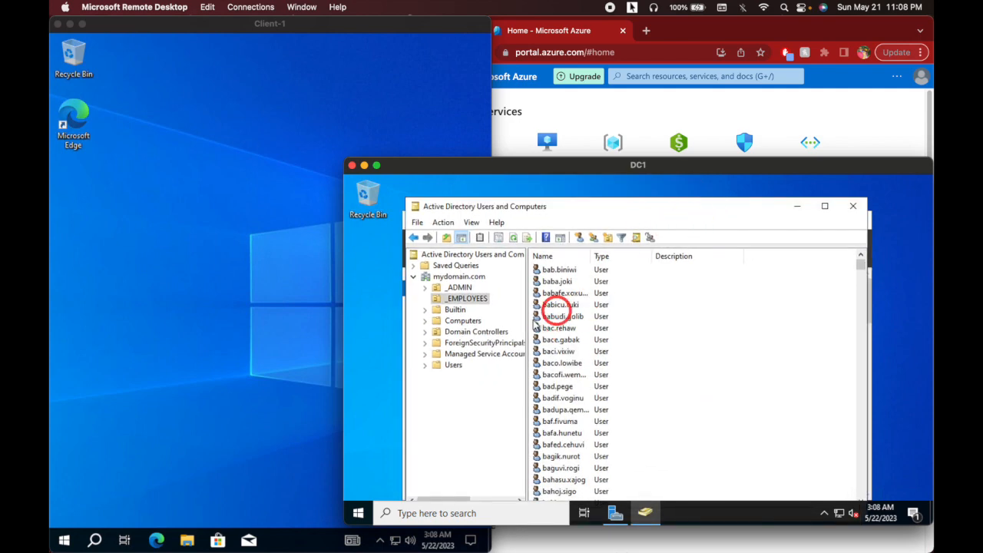
# Launch File Explorer on DC1 and open the Windows (C:) drive from This PC.
pyautogui.click(359, 514)
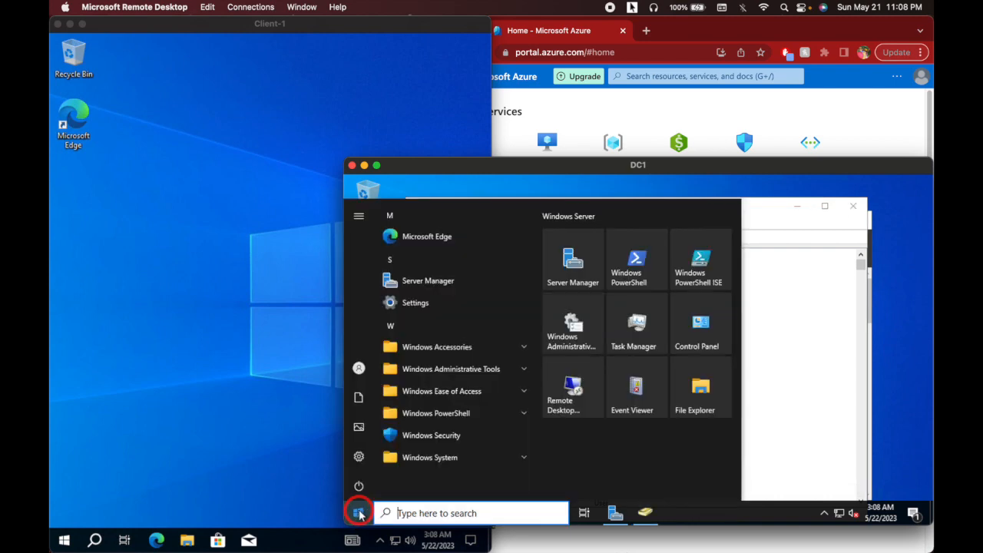
pyautogui.click(699, 392)
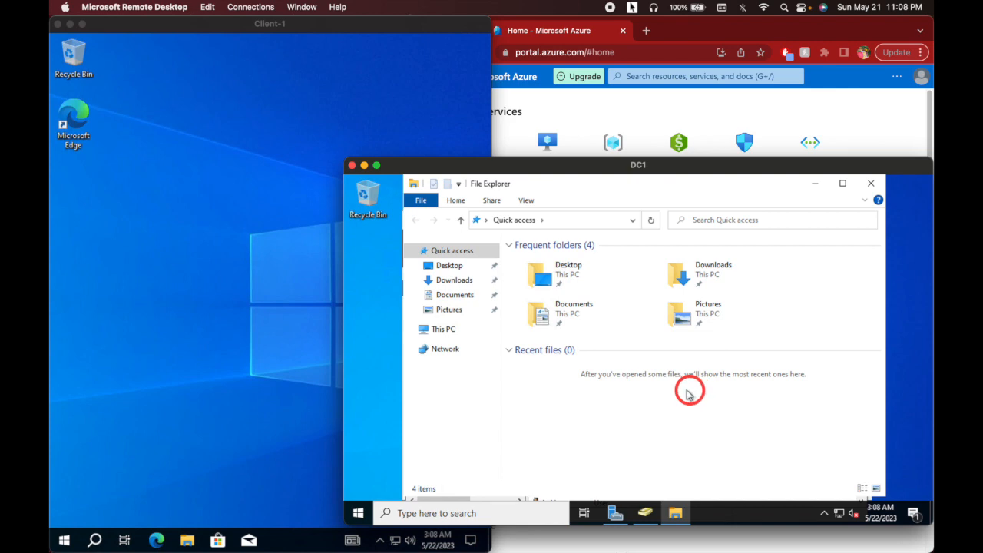
pyautogui.click(427, 332)
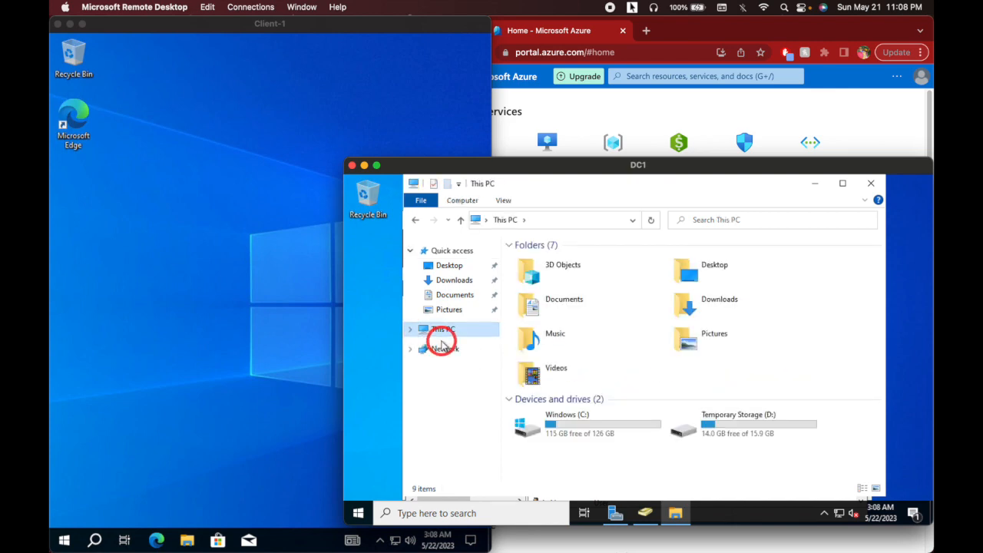
pyautogui.doubleClick(527, 424)
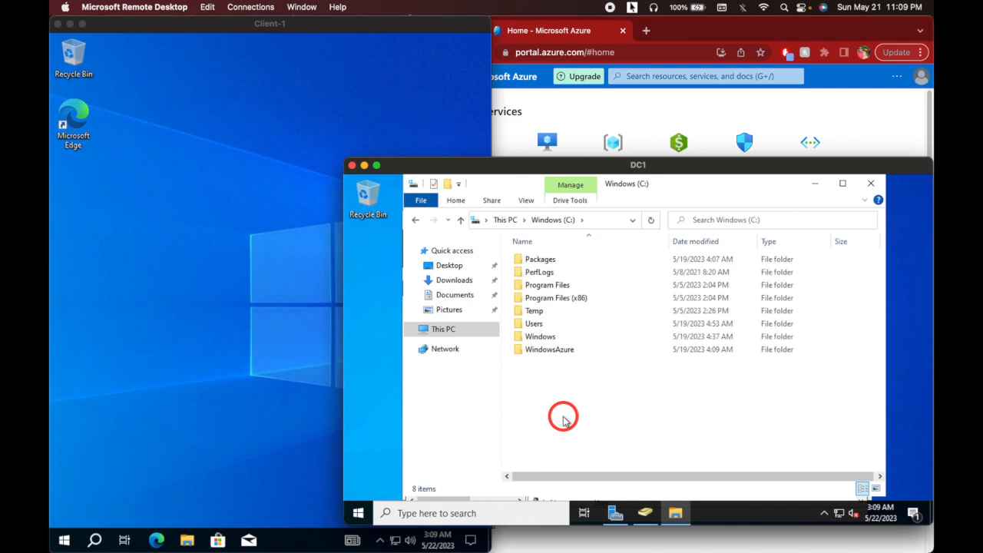
# Create the read-access and write-access folders on the C: drive.
pyautogui.rightClick(545, 377)
pyautogui.moveTo(583, 350)
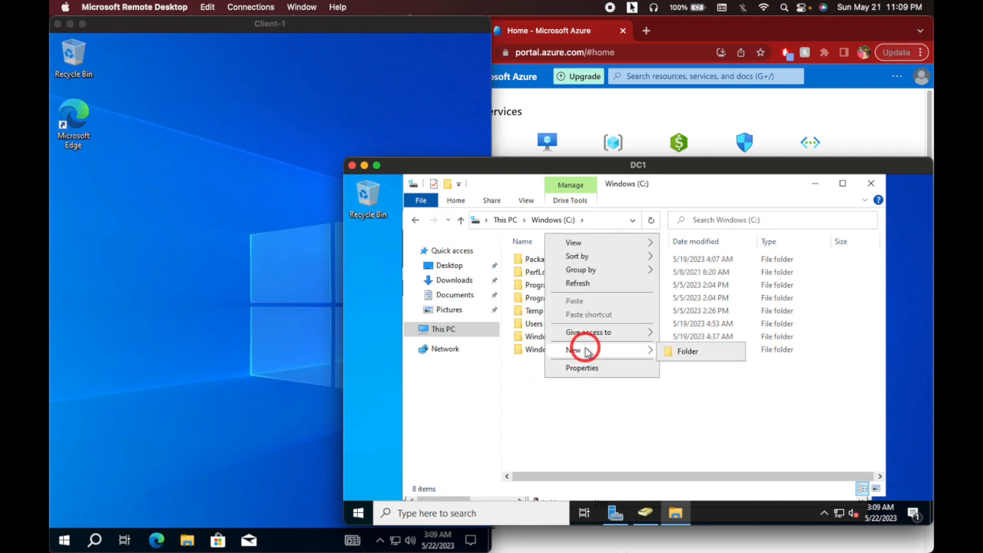
pyautogui.click(695, 355)
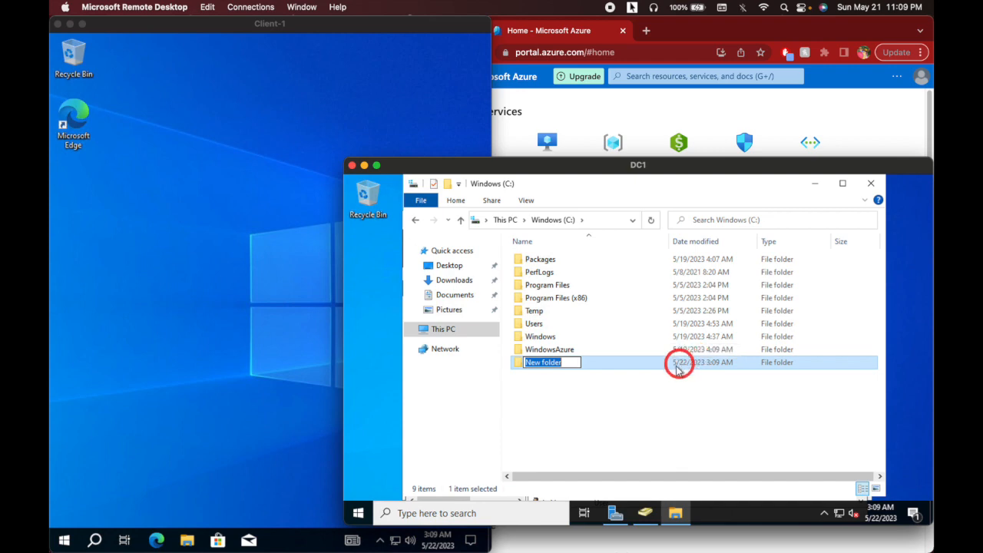
pyautogui.write('read-acce')
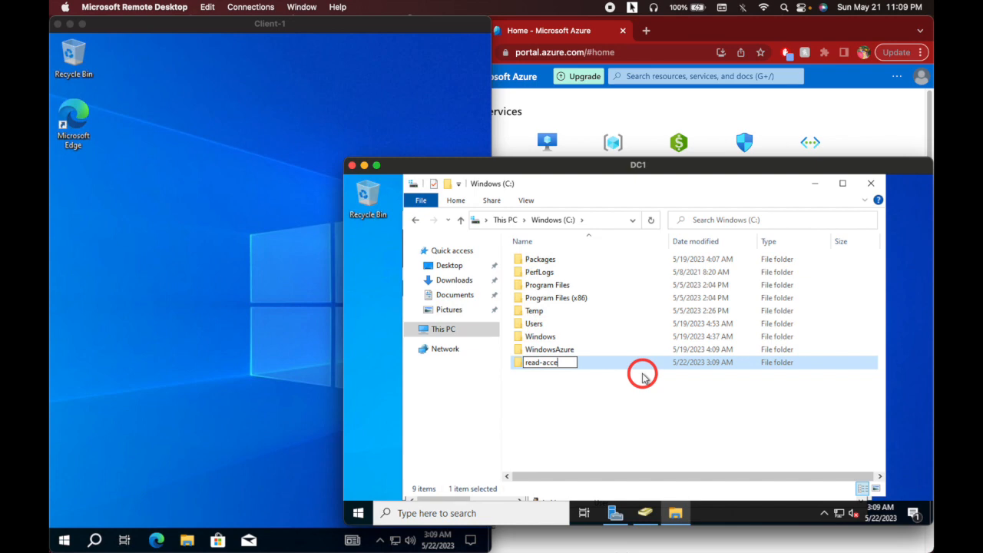
pyautogui.press('Return')
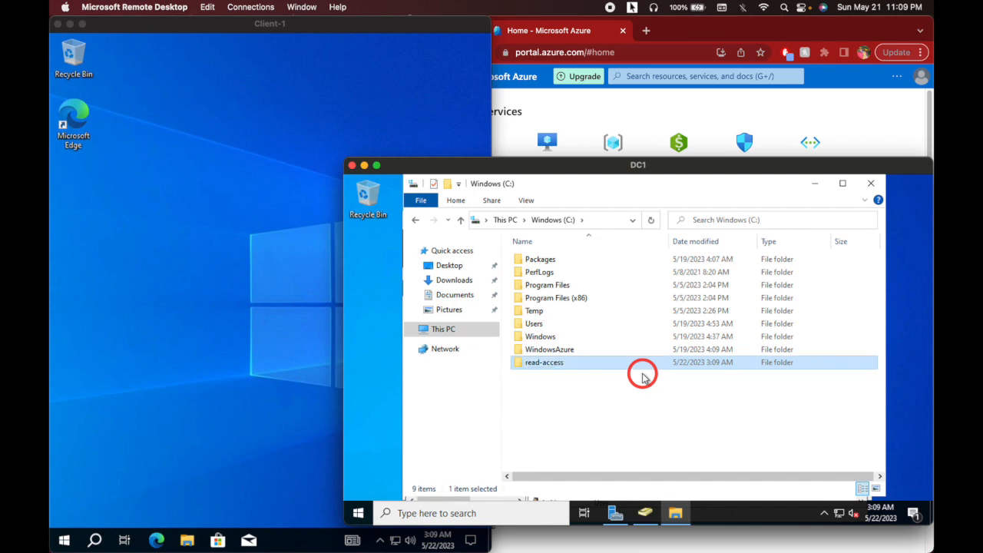
pyautogui.rightClick(564, 395)
pyautogui.moveTo(614, 366)
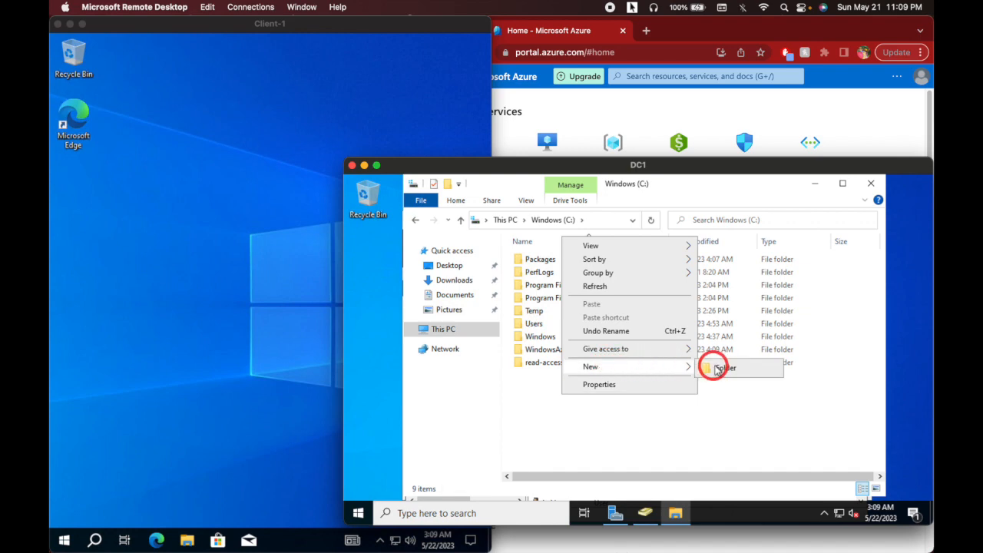
pyautogui.click(717, 369)
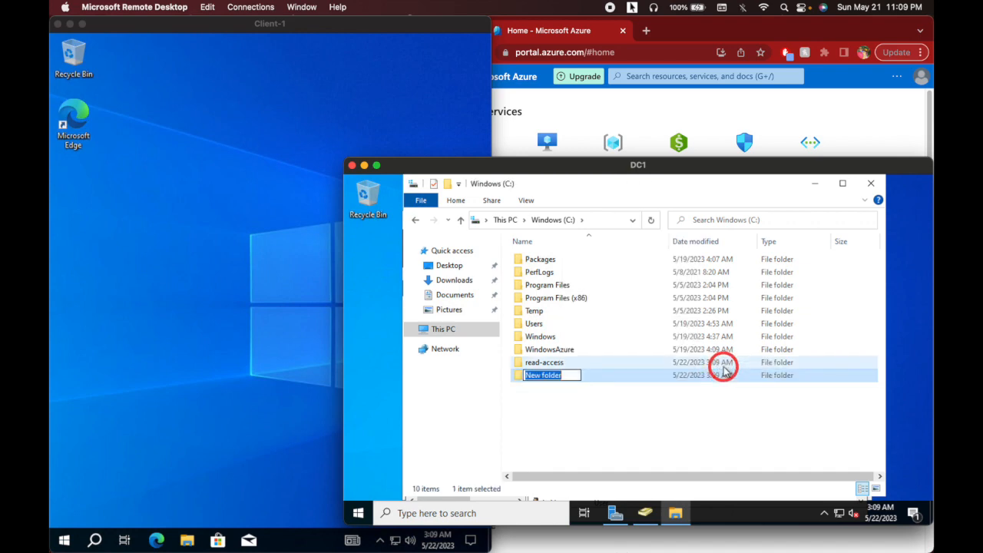
pyautogui.write('write-access')
pyautogui.press('Return')
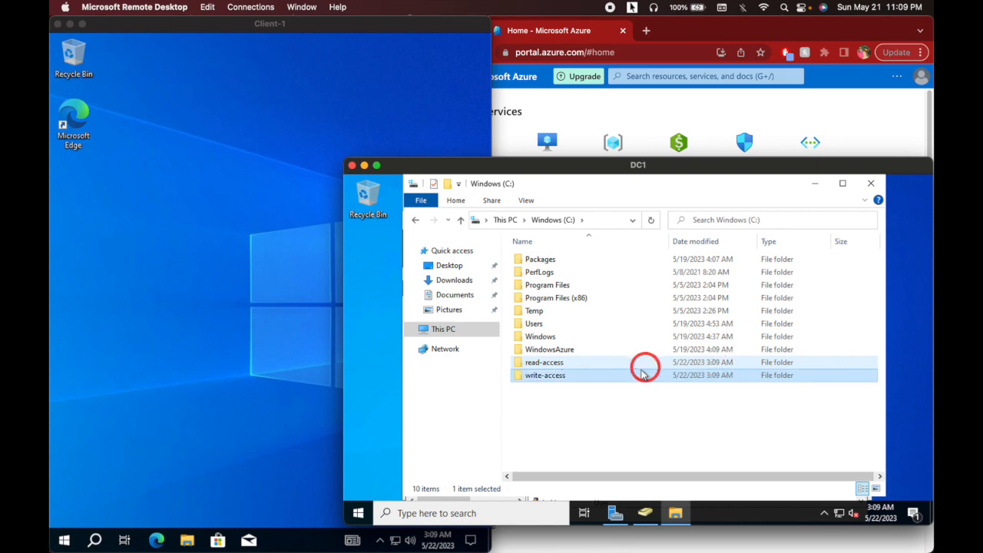
# Create two more folders on C:, no-access and accounting.
pyautogui.click(601, 399)
pyautogui.rightClick(572, 412)
pyautogui.moveTo(663, 388)
pyautogui.click(737, 384)
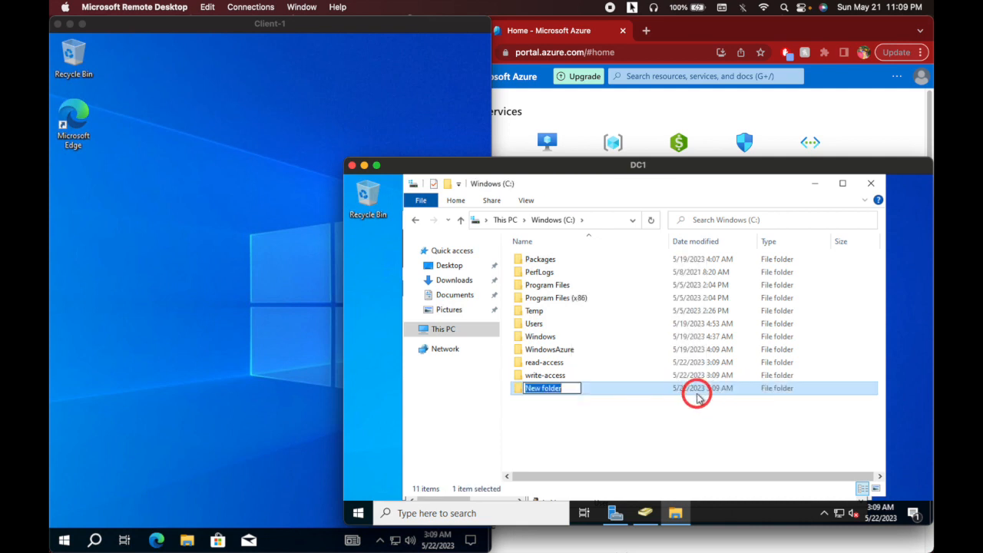
pyautogui.write('no-access')
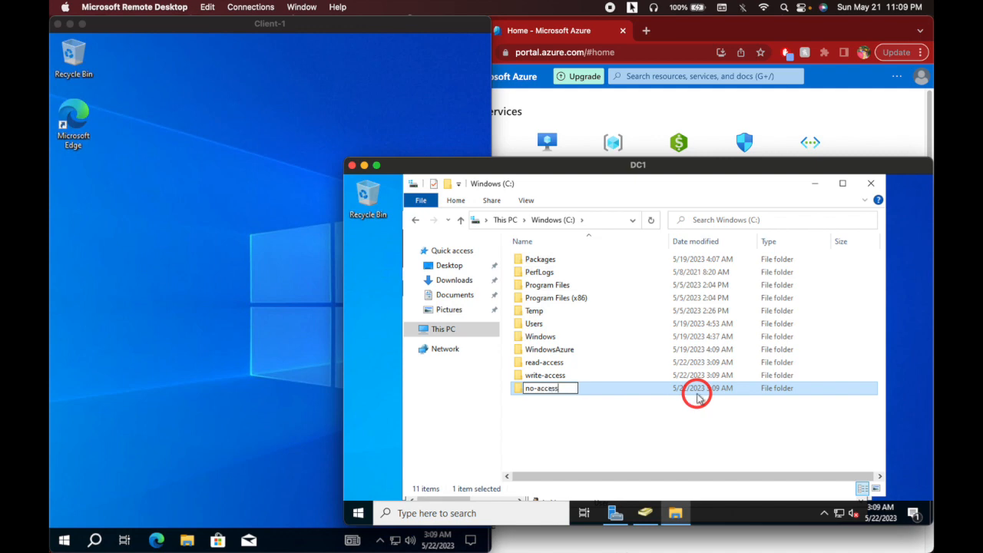
pyautogui.press('Return')
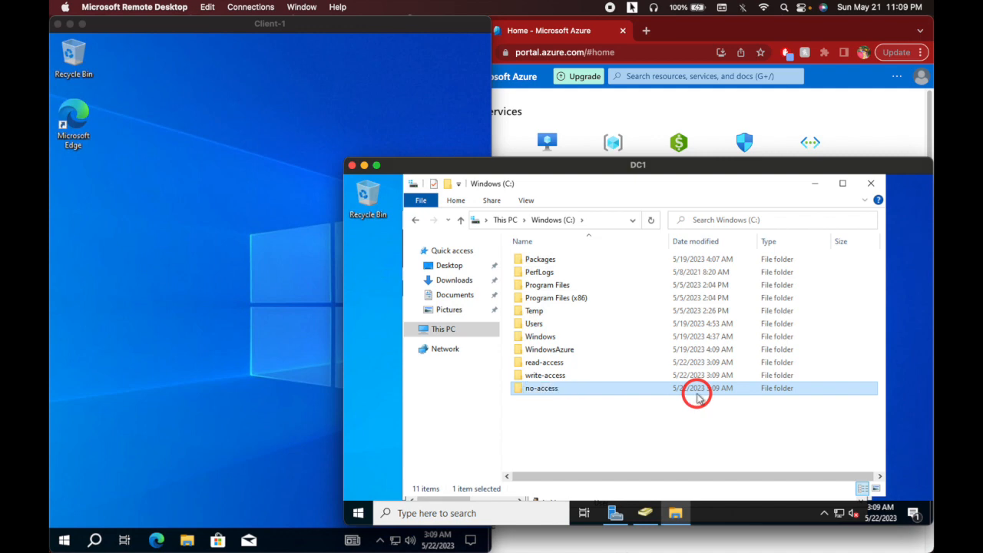
pyautogui.rightClick(582, 419)
pyautogui.moveTo(683, 395)
pyautogui.click(733, 394)
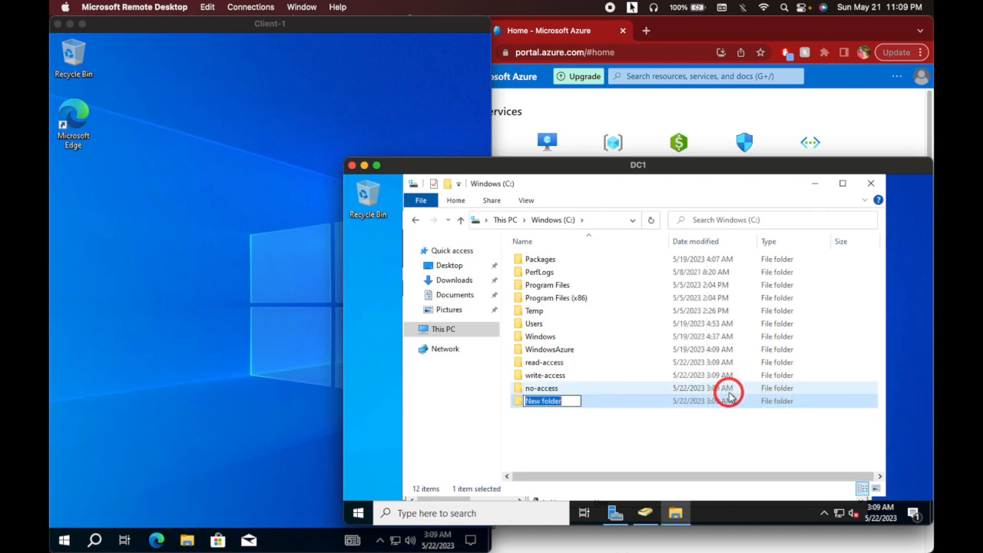
pyautogui.write('accounting')
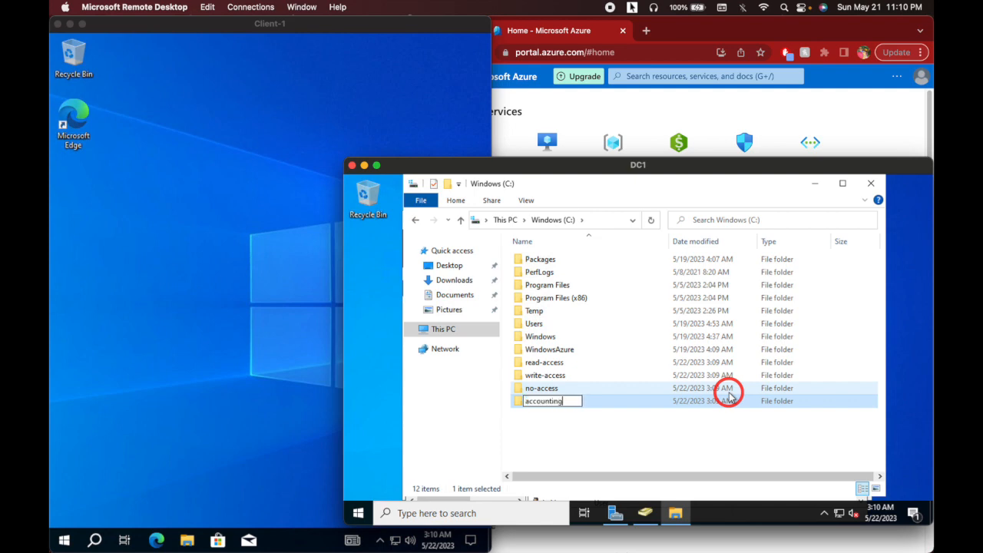
pyautogui.press('Return')
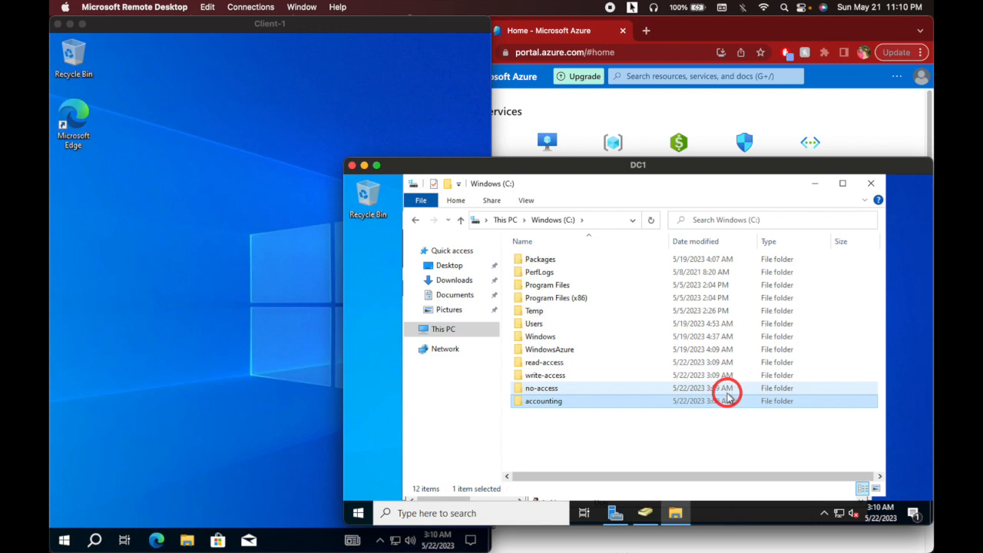
# Open Properties for the read-access folder and make the DC1 session full screen.
pyautogui.rightClick(566, 362)
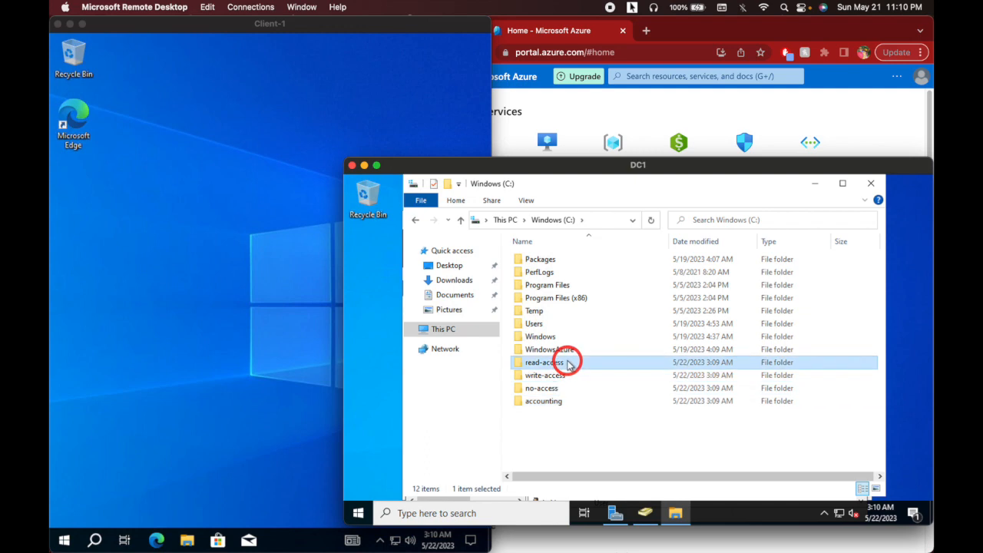
pyautogui.click(617, 492)
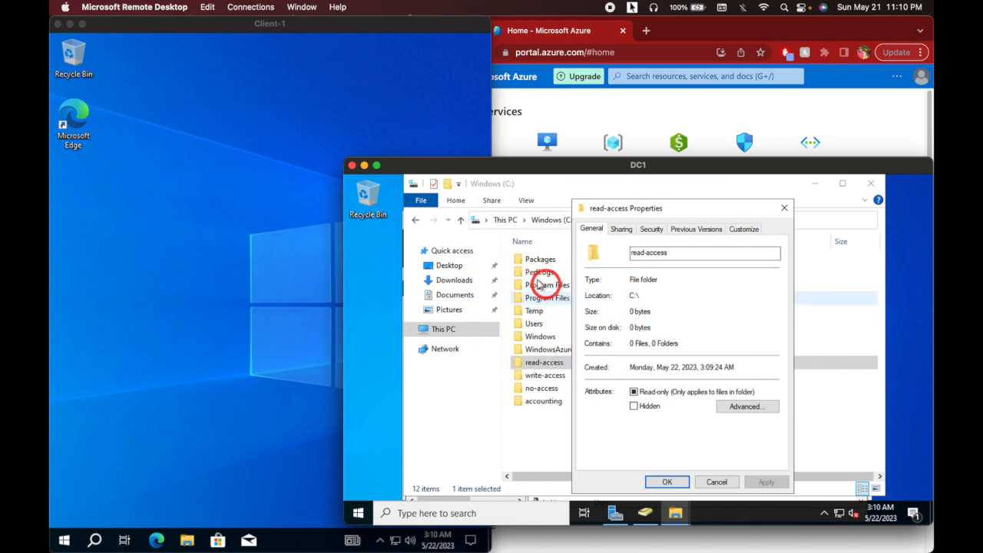
pyautogui.click(377, 166)
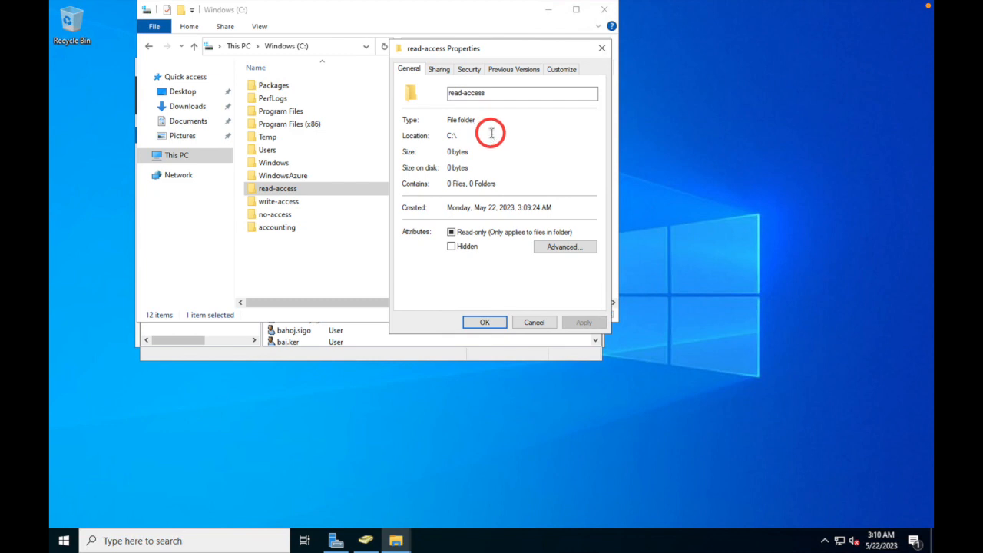
# From read-access's Sharing tab, start sharing and enter the Domain Users group name.
pyautogui.click(438, 70)
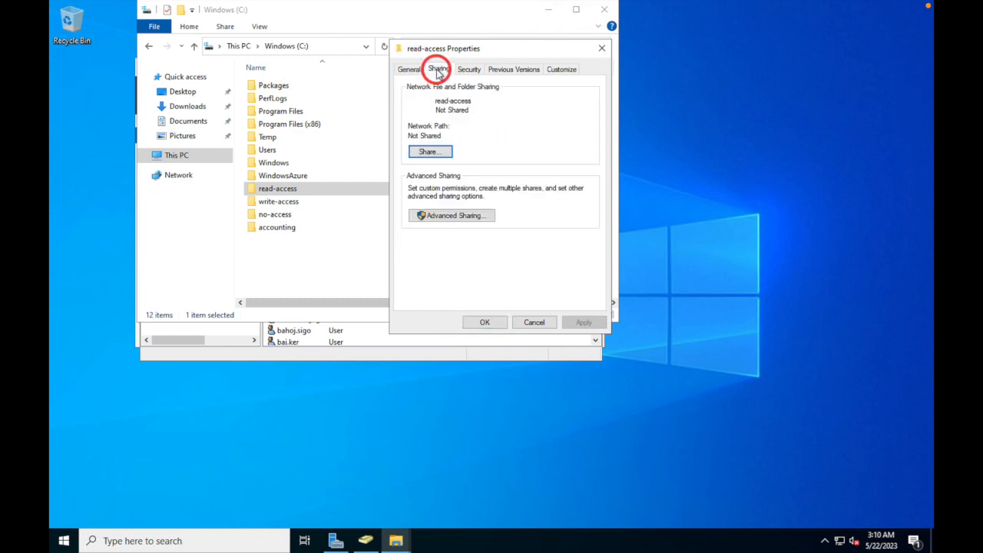
pyautogui.click(434, 152)
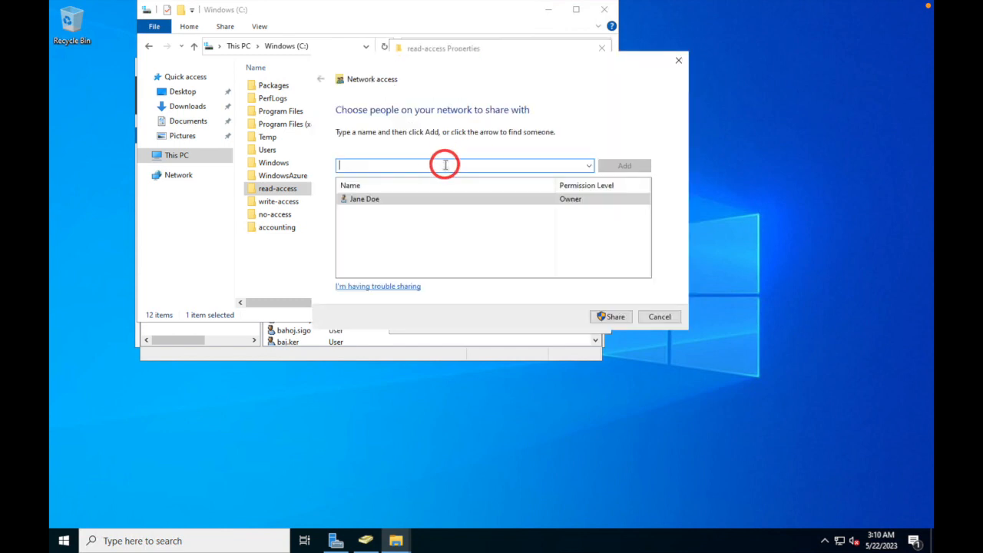
pyautogui.click(589, 166)
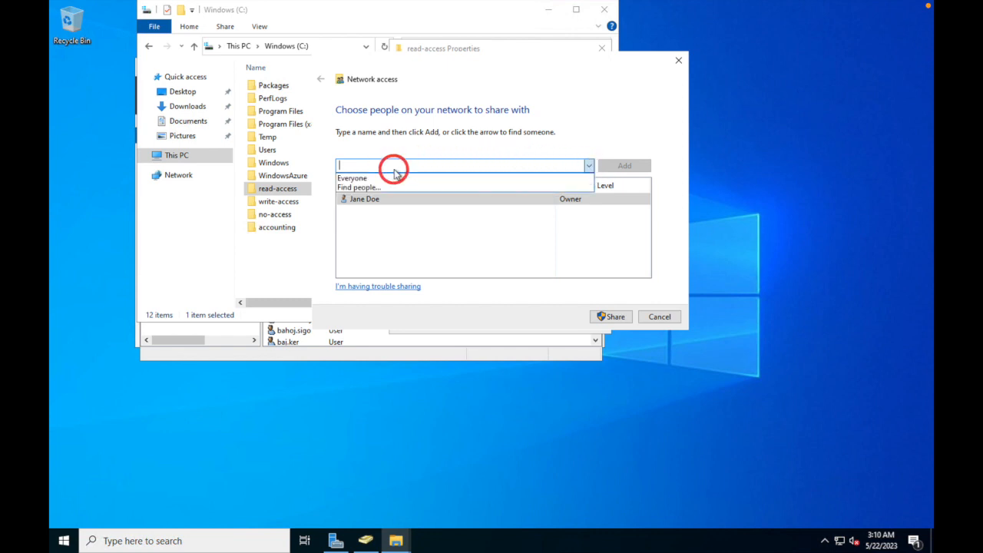
pyautogui.click(363, 164)
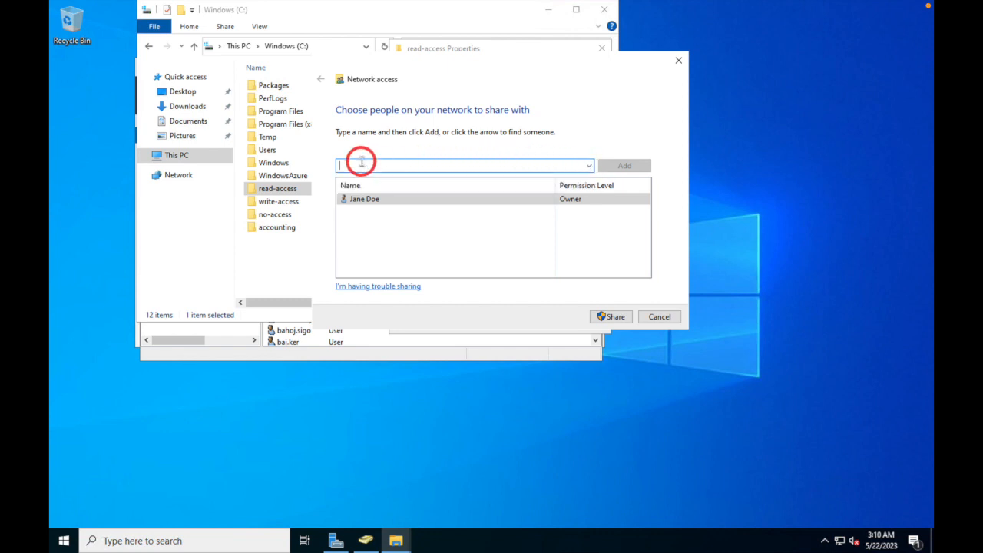
pyautogui.write('domain user')
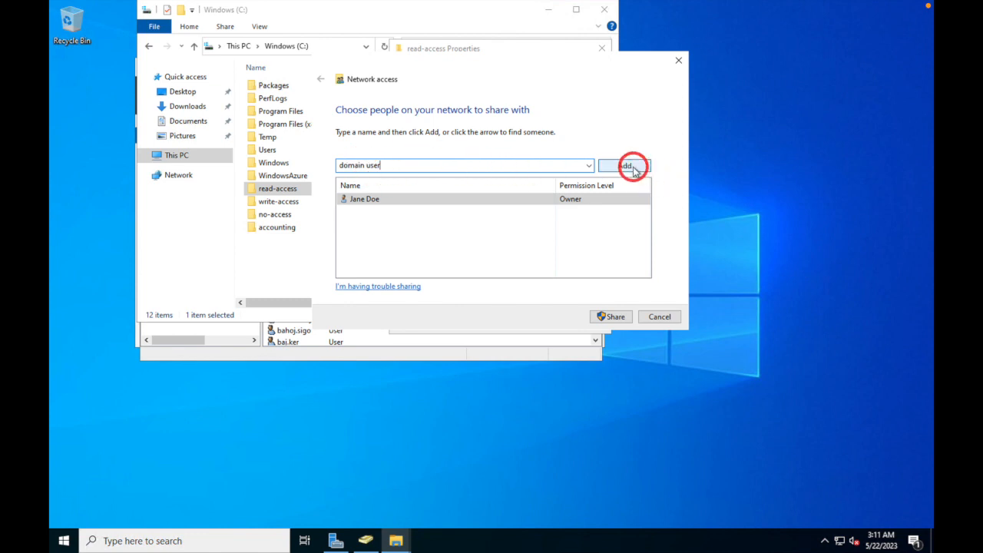
pyautogui.click(590, 165)
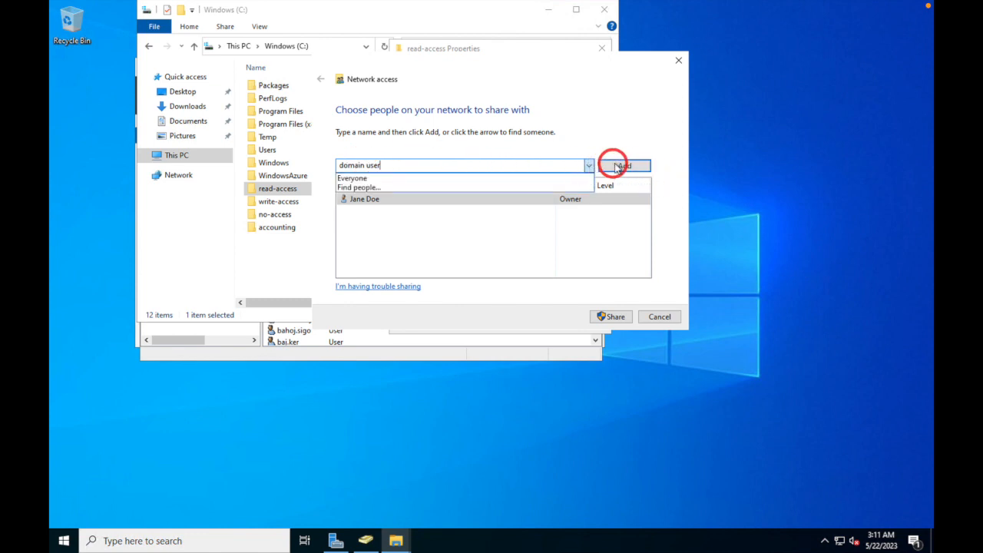
pyautogui.click(623, 166)
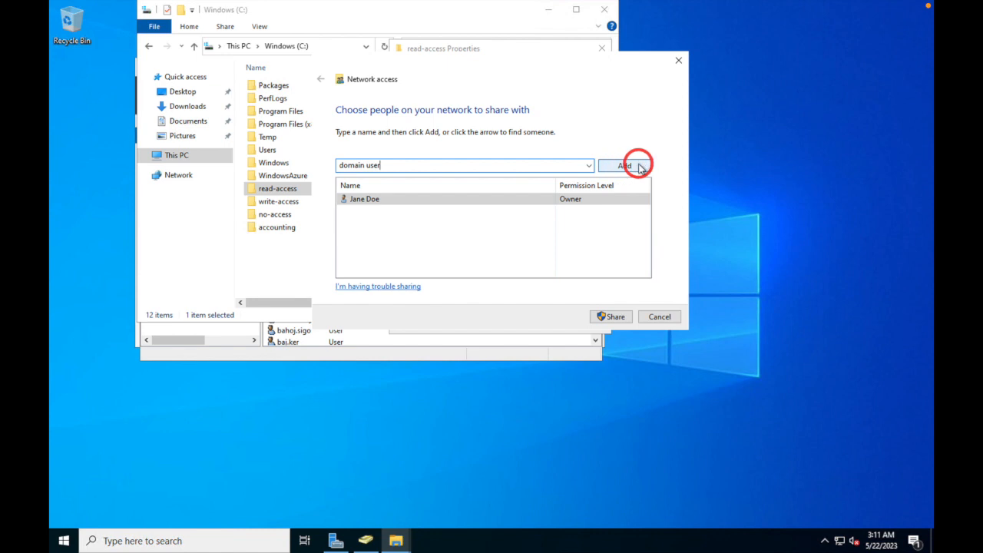
pyautogui.click(639, 168)
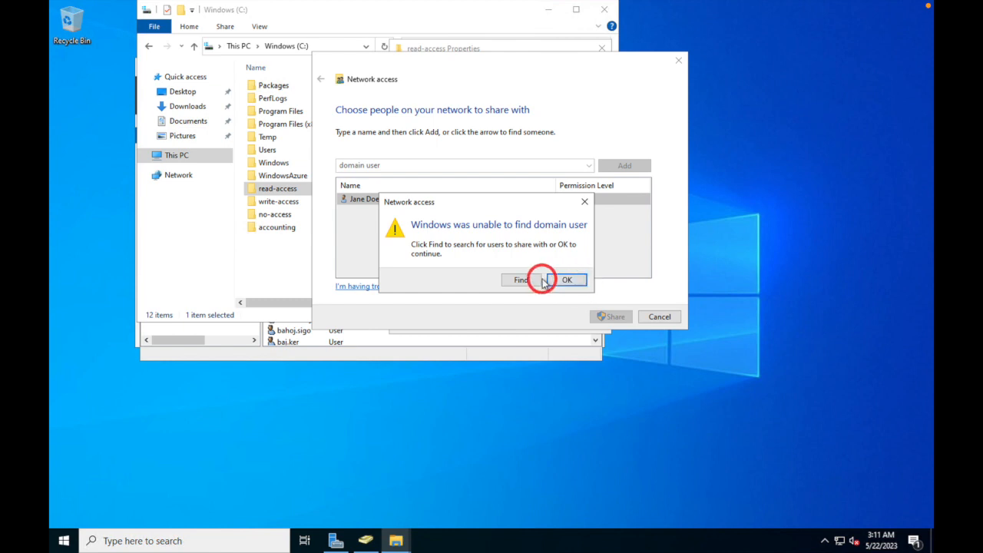
# Dismiss the user-not-found error, add Domain Users at Read, and share the folder.
pyautogui.click(583, 202)
pyautogui.click(442, 162)
pyautogui.click(637, 166)
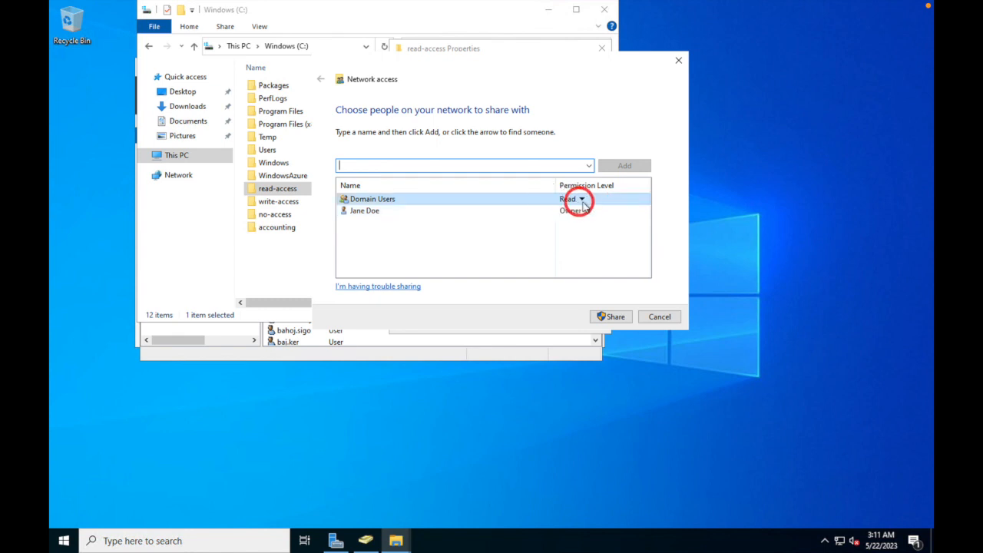
pyautogui.click(612, 316)
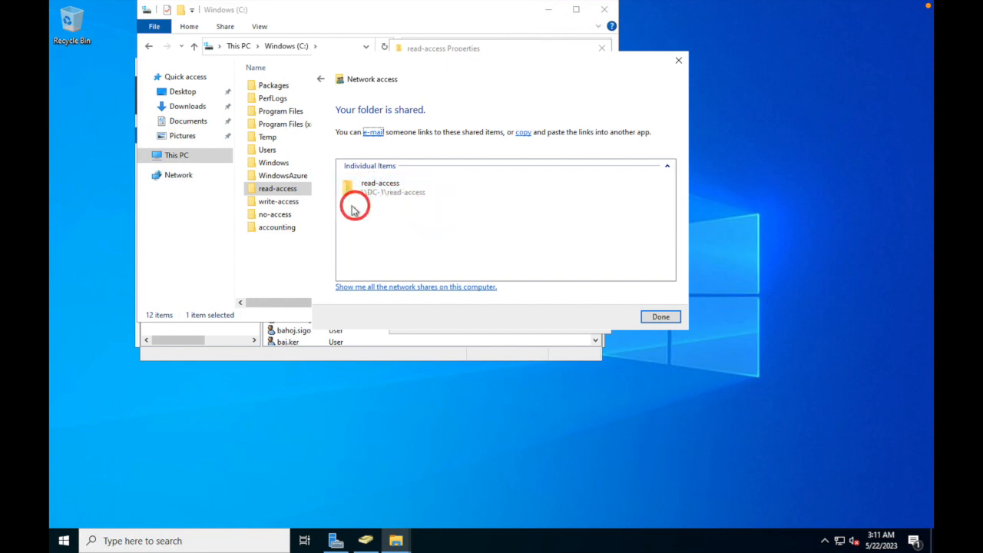
# Close the read-access sharing confirmation and open the write-access folder's Properties.
pyautogui.click(651, 317)
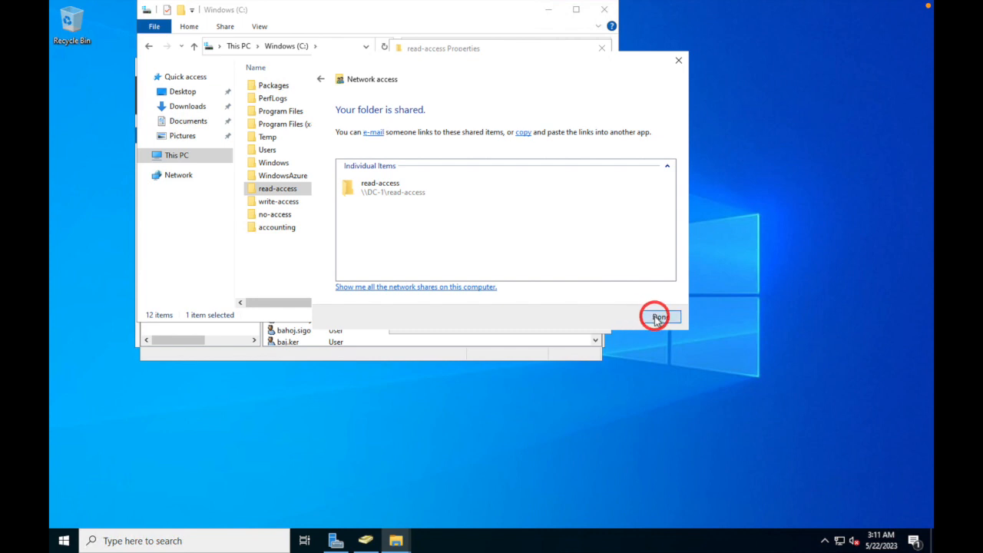
pyautogui.click(311, 191)
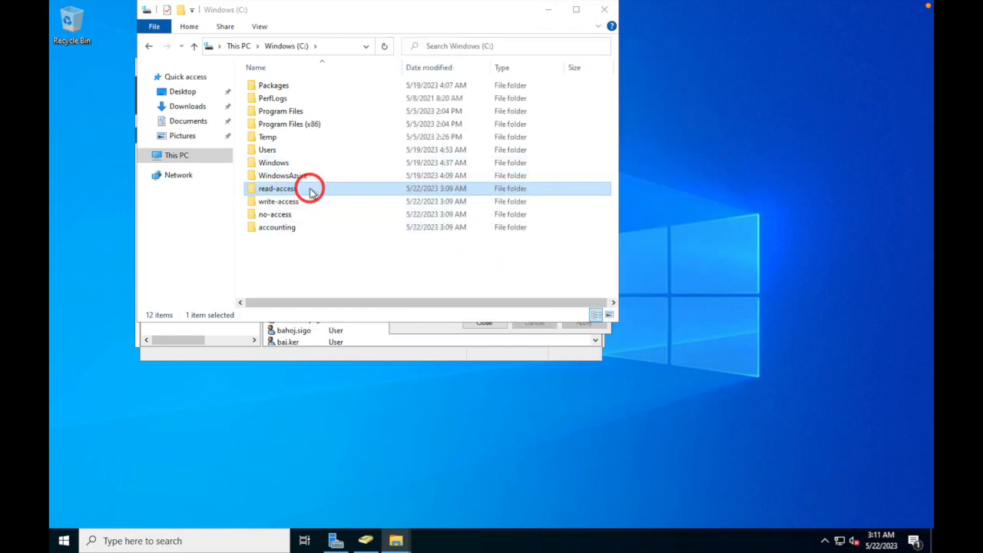
pyautogui.click(218, 190)
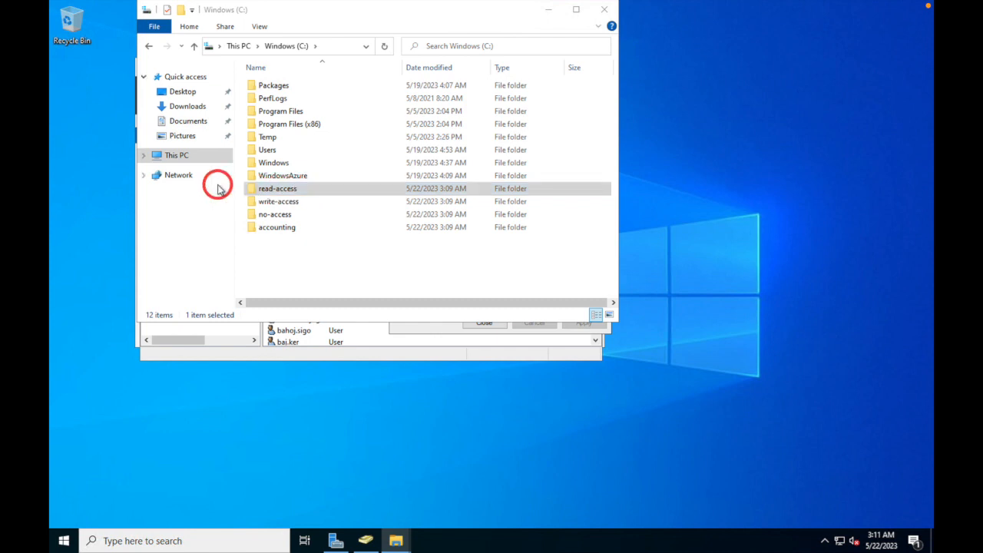
pyautogui.rightClick(281, 203)
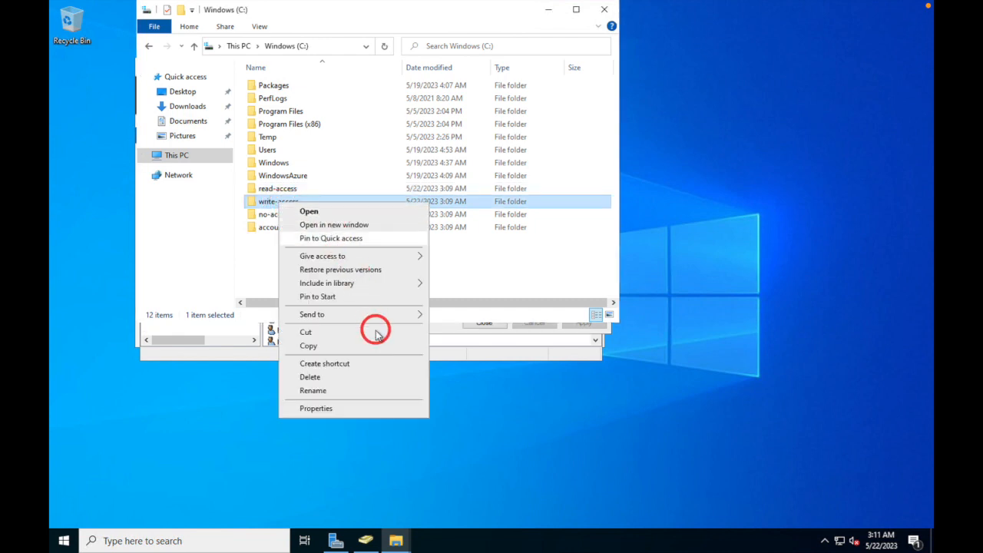
pyautogui.click(316, 408)
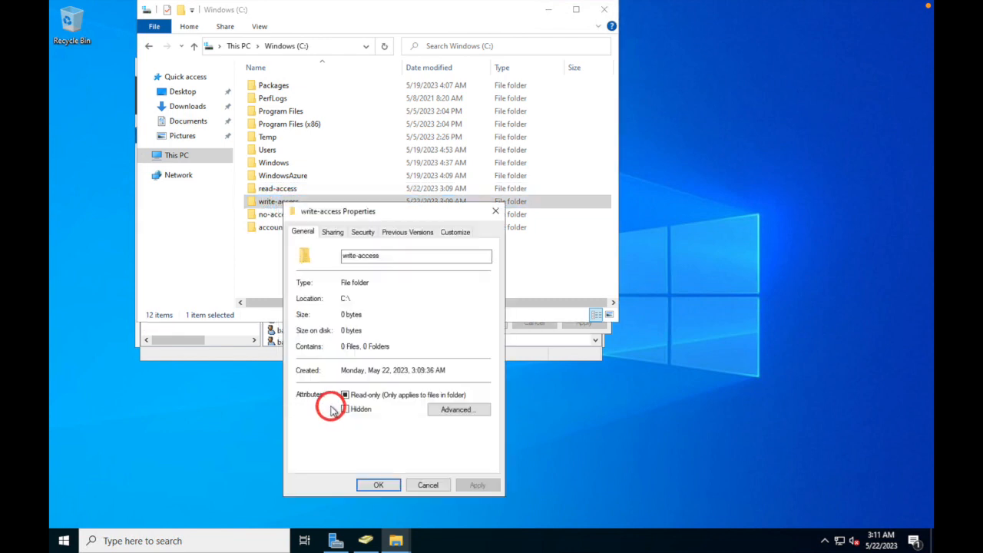
# Share write-access with Domain Users at Read/Write, then close its Properties.
pyautogui.click(332, 231)
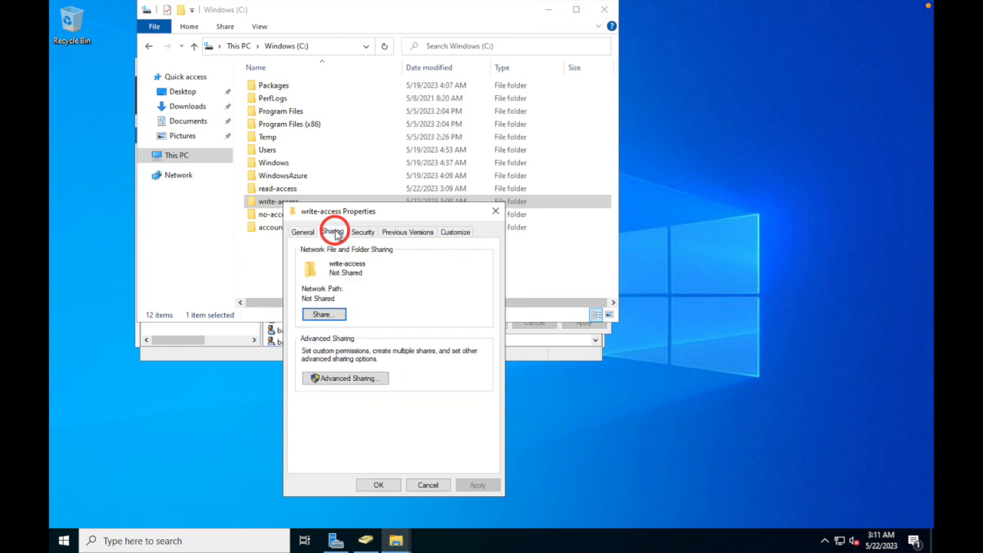
pyautogui.click(323, 317)
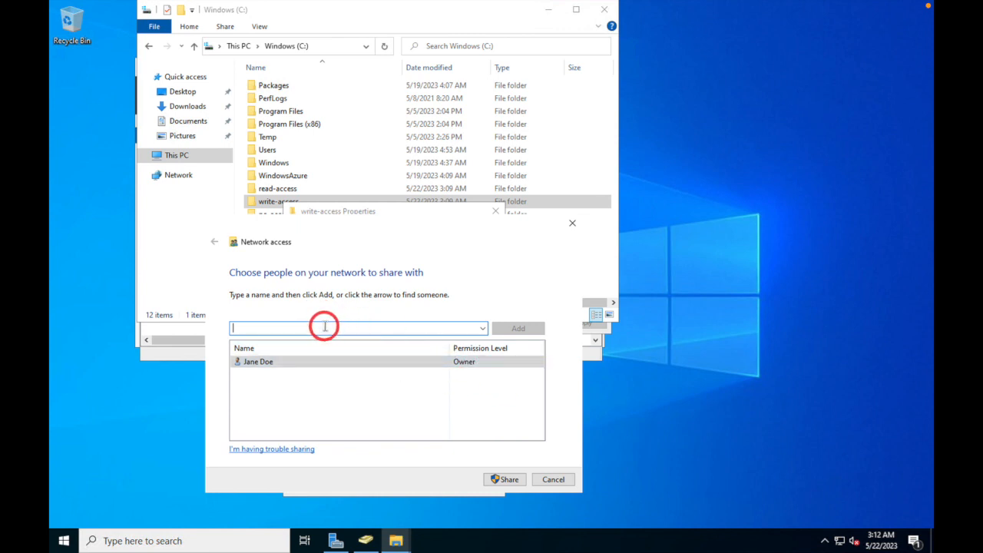
pyautogui.write('d')
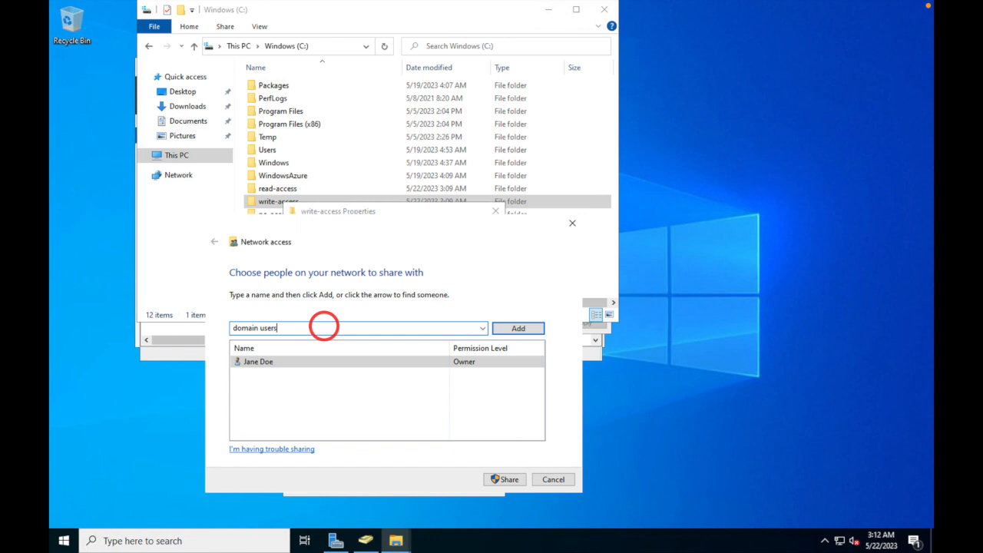
pyautogui.write('omain users')
pyautogui.click(518, 329)
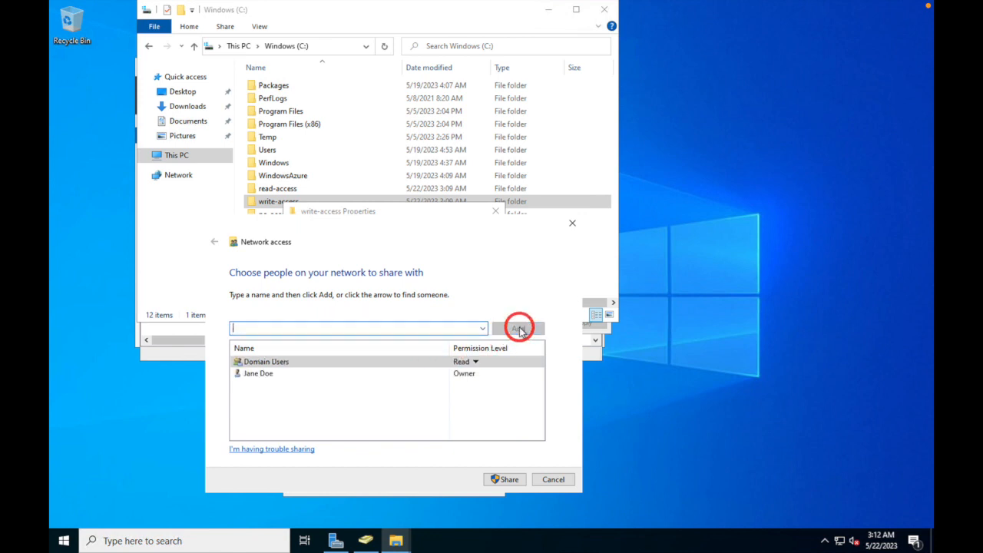
pyautogui.click(474, 361)
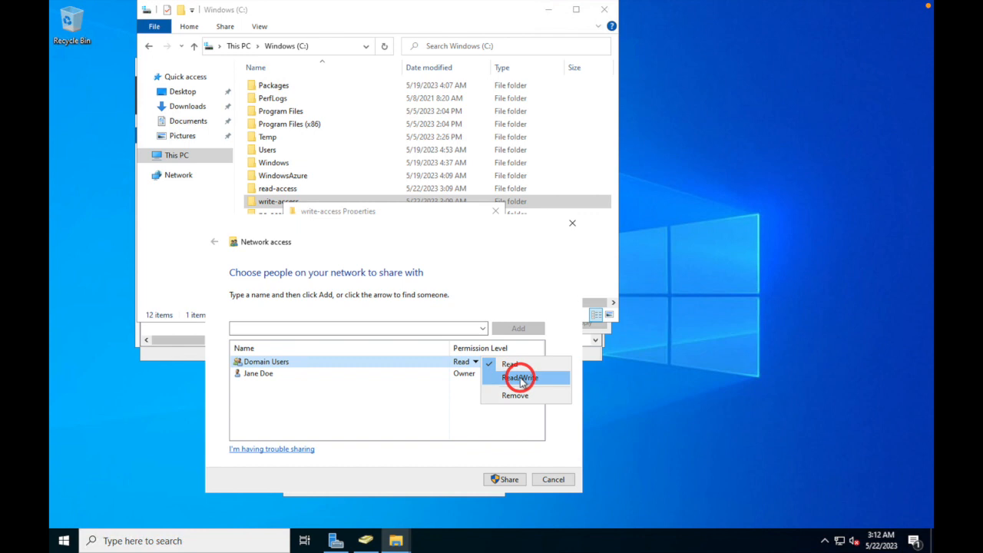
pyautogui.click(521, 378)
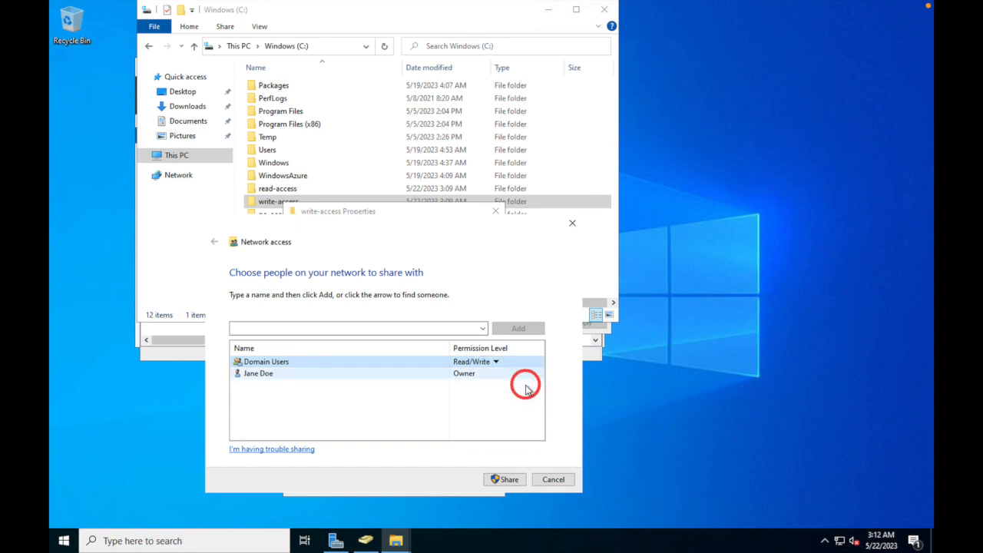
pyautogui.click(507, 473)
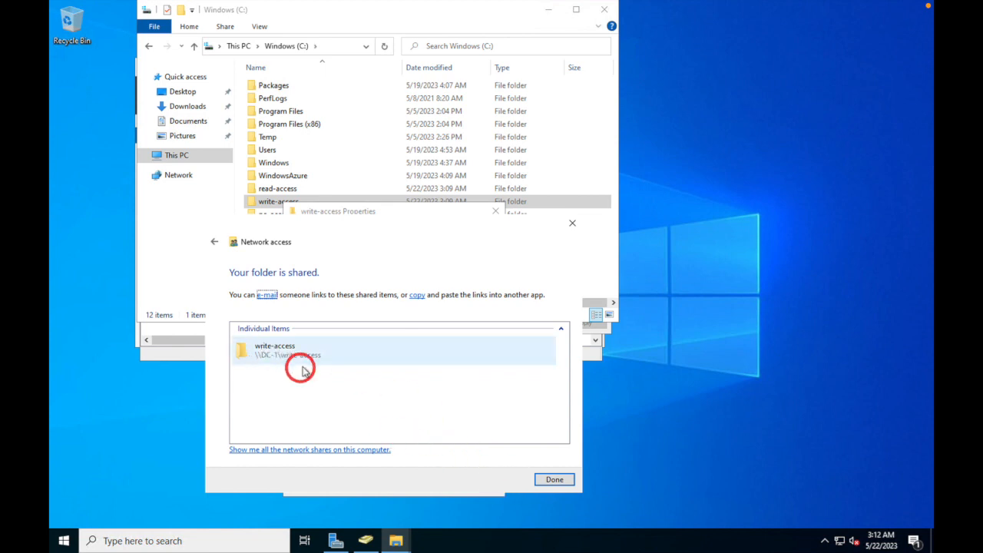
pyautogui.click(555, 480)
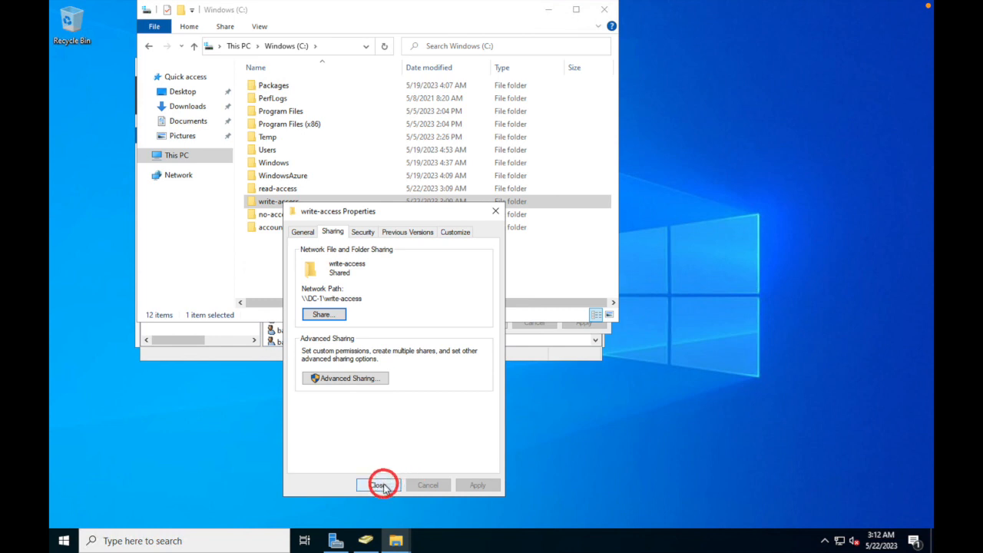
pyautogui.click(382, 484)
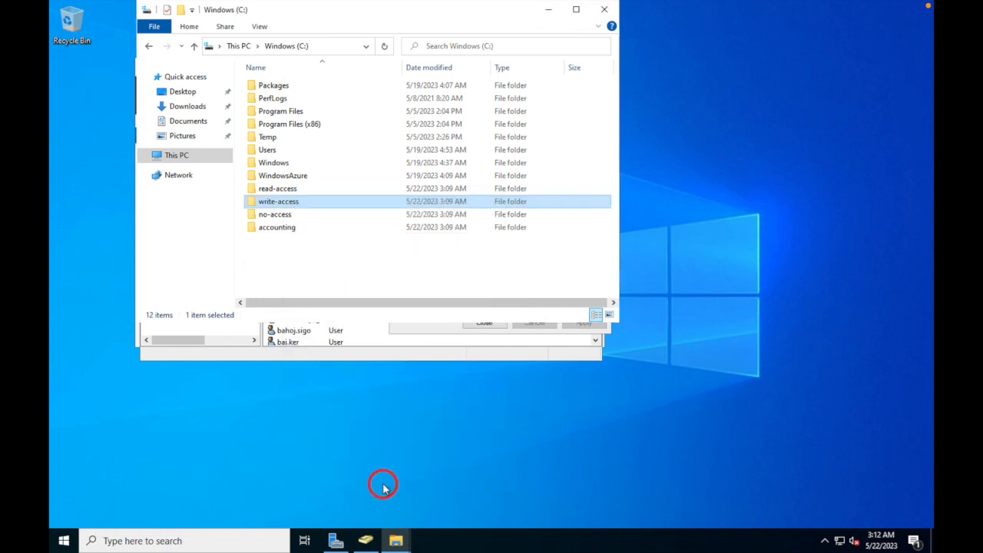
# Open the no-access folder's Properties and start sharing it from the Sharing tab.
pyautogui.click(281, 215)
pyautogui.rightClick(282, 215)
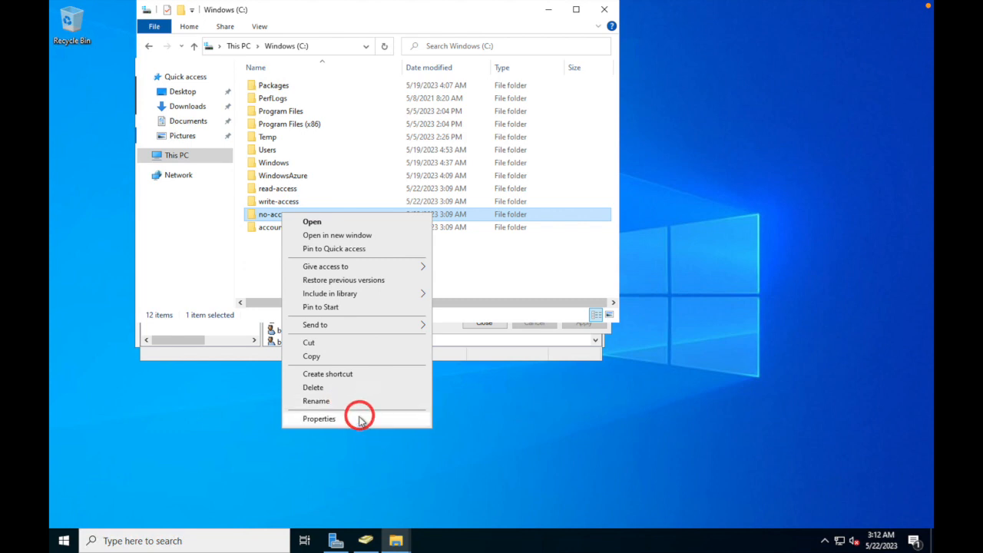
pyautogui.click(358, 424)
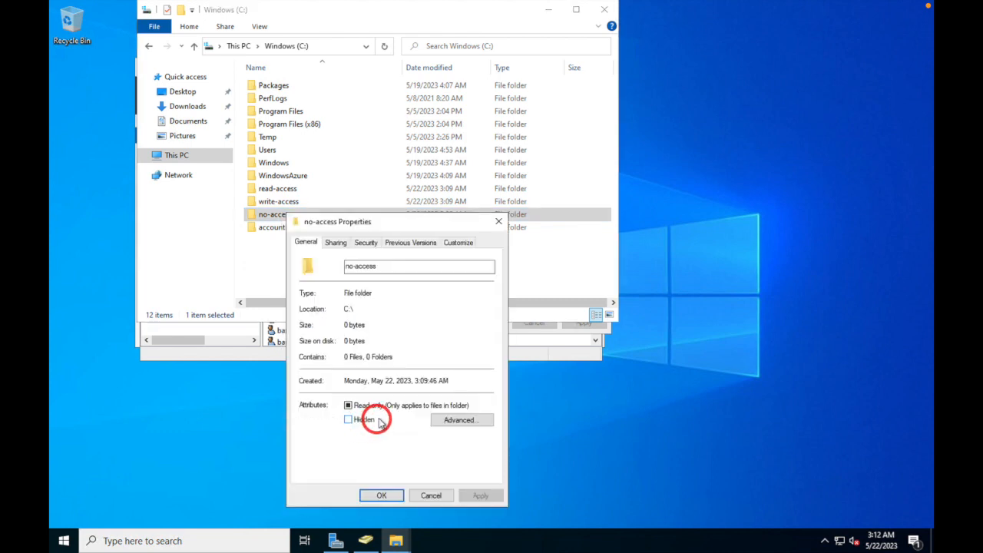
pyautogui.click(338, 244)
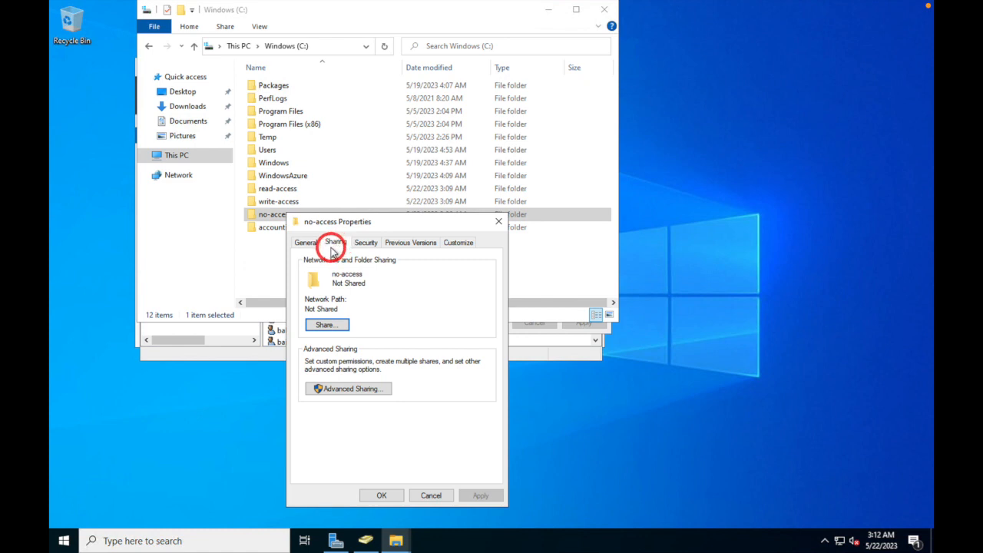
pyautogui.click(333, 327)
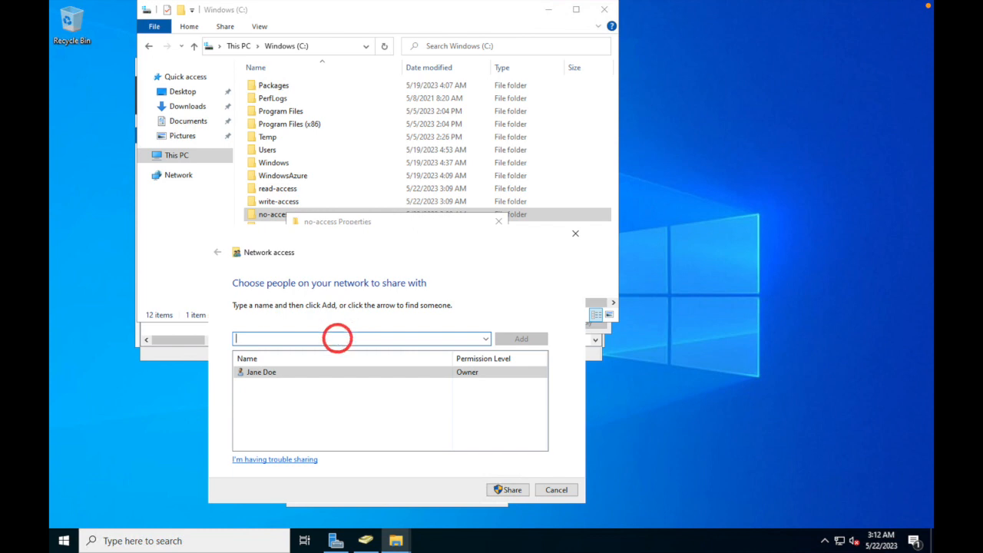
# Add Domain Admins with Read/Write permission, share the folder, and close Properties.
pyautogui.write('domain admins')
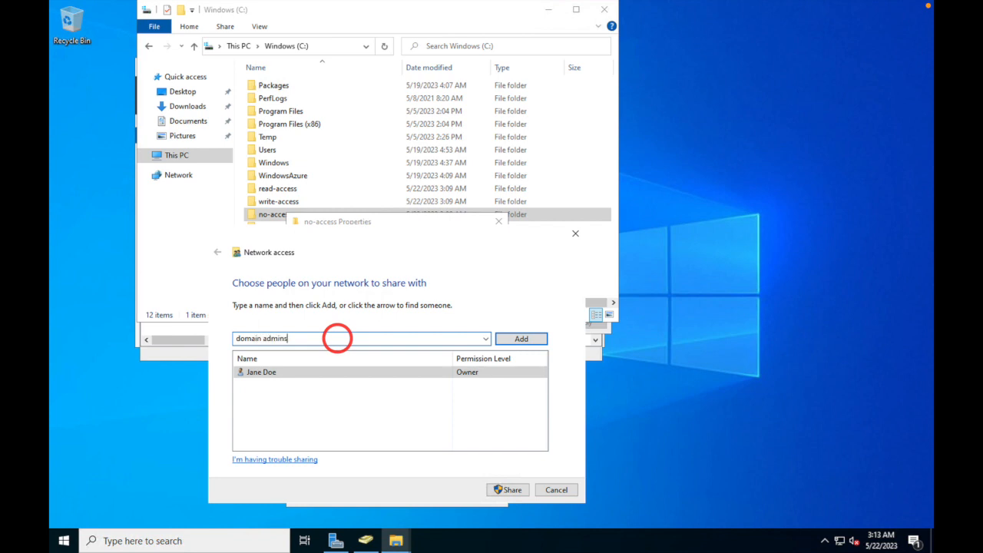
pyautogui.click(506, 341)
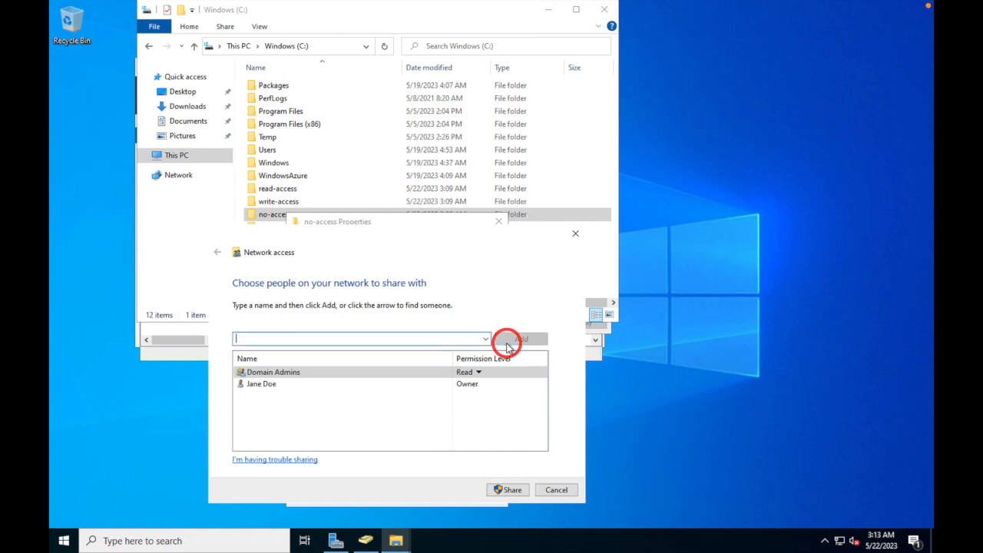
pyautogui.click(470, 371)
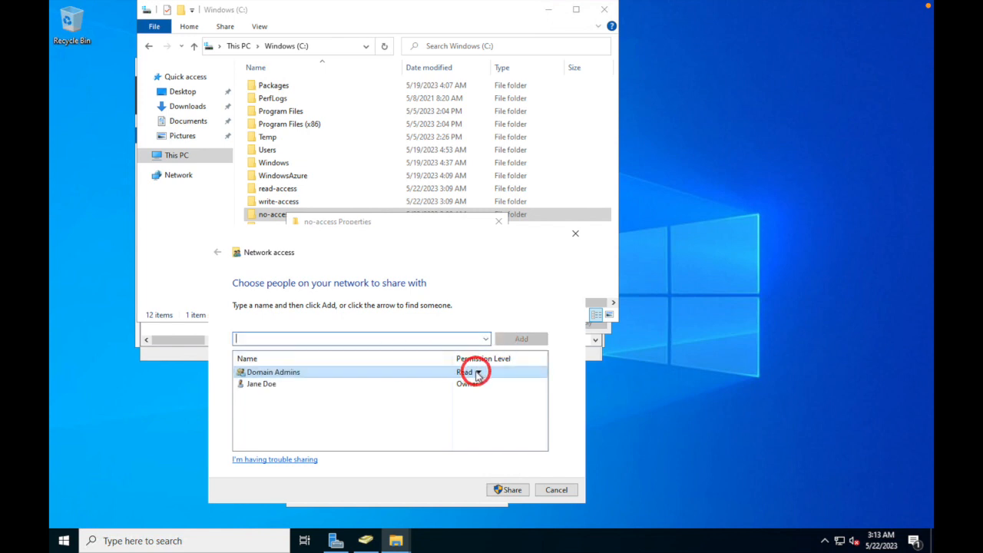
pyautogui.click(478, 373)
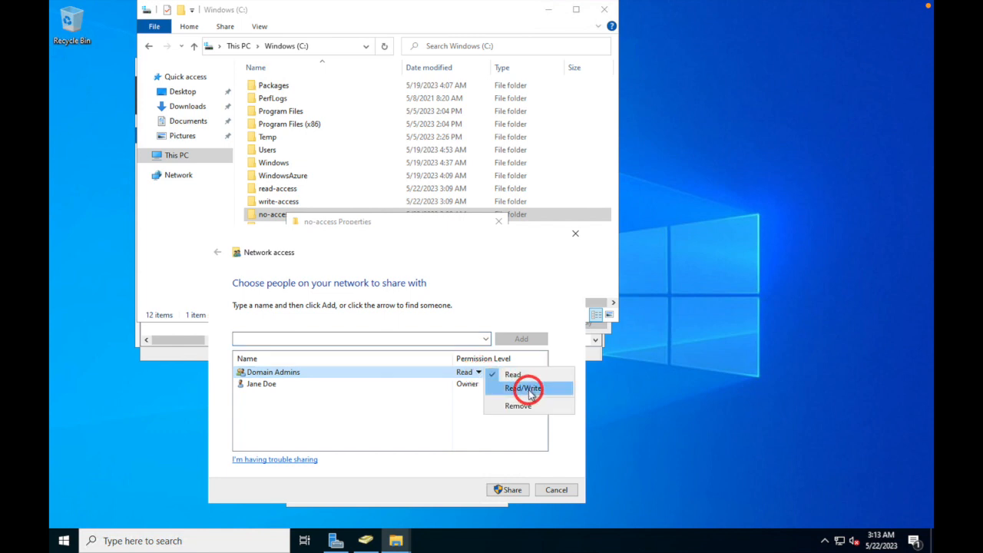
pyautogui.click(530, 389)
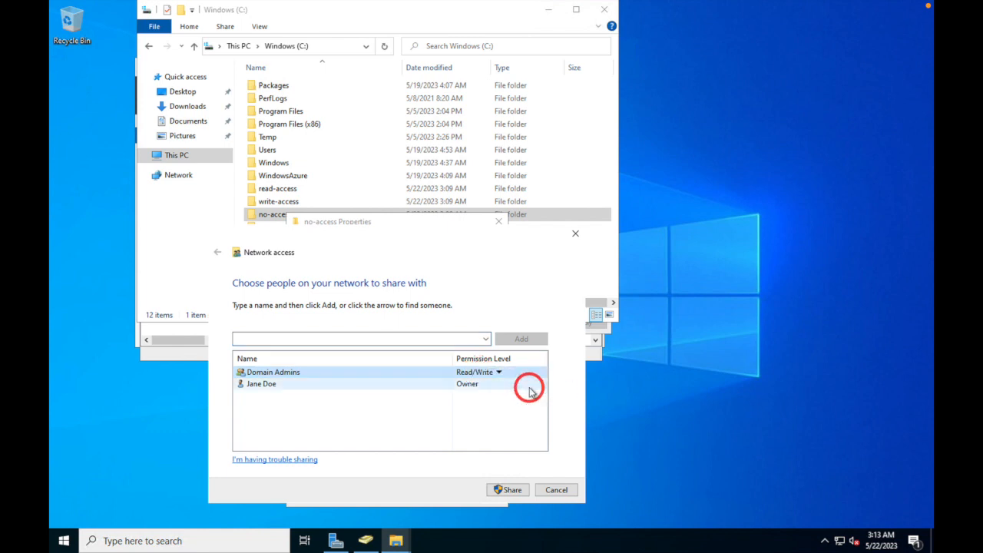
pyautogui.click(509, 490)
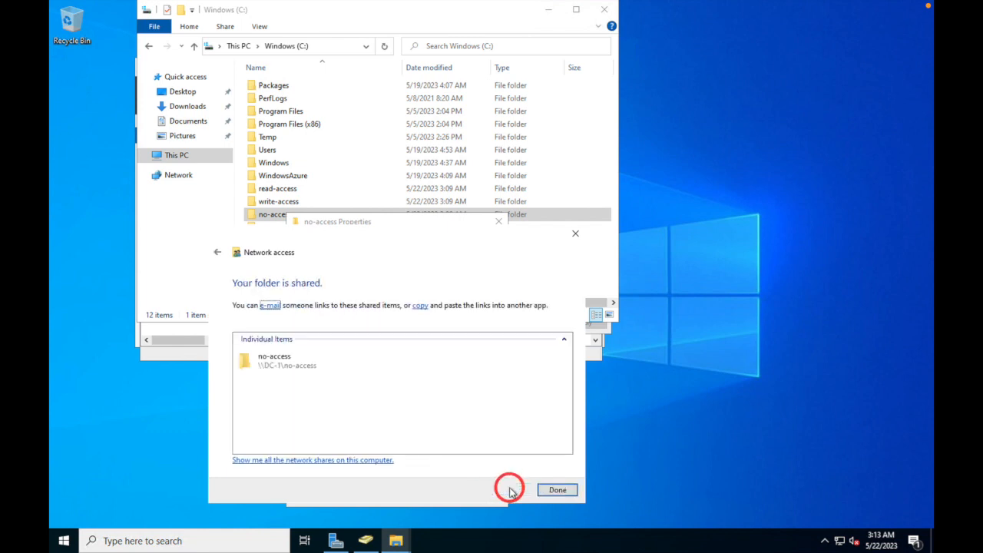
pyautogui.click(555, 491)
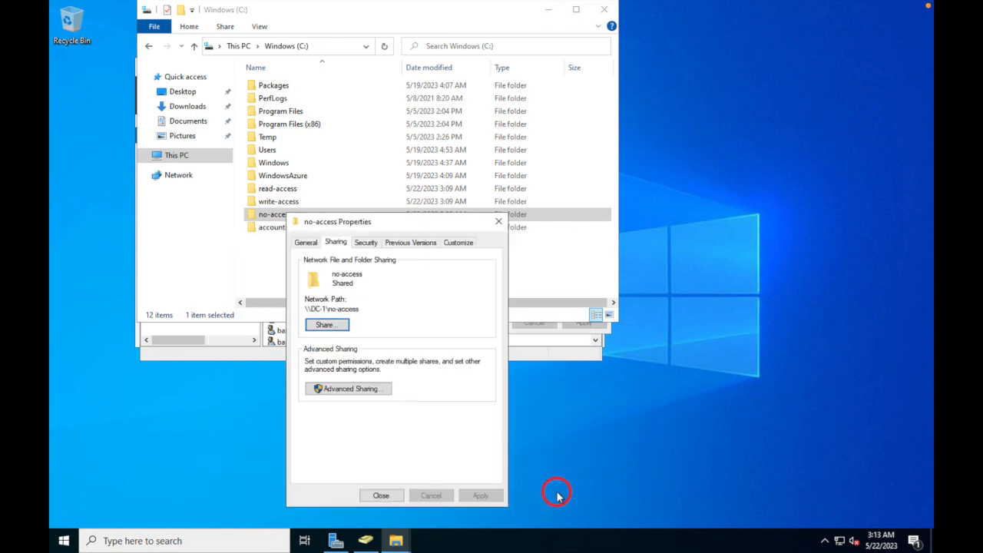
pyautogui.click(392, 496)
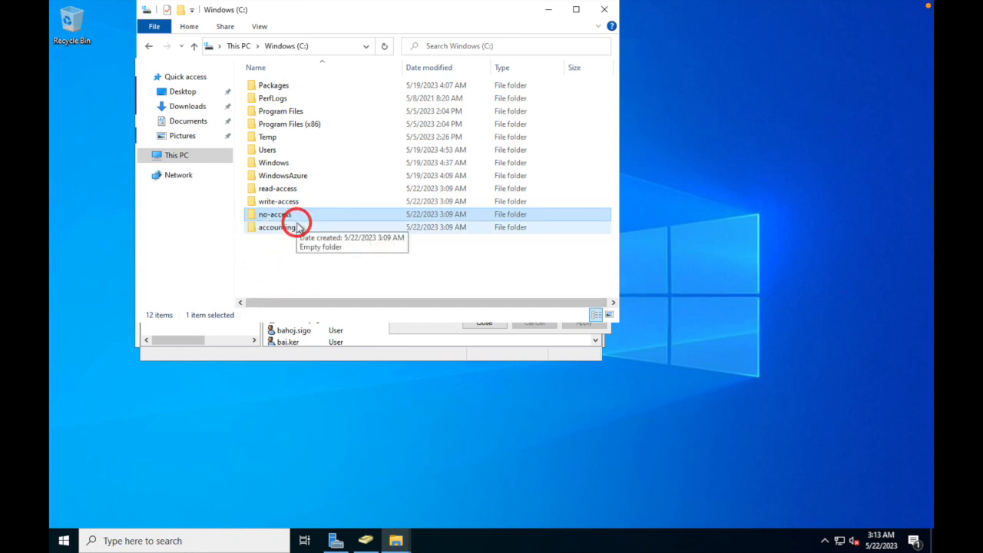
# Close the read-access folder's Properties dialog on DC1.
pyautogui.moveTo(368, 11); pyautogui.dragTo(572, 150)
pyautogui.click(528, 103)
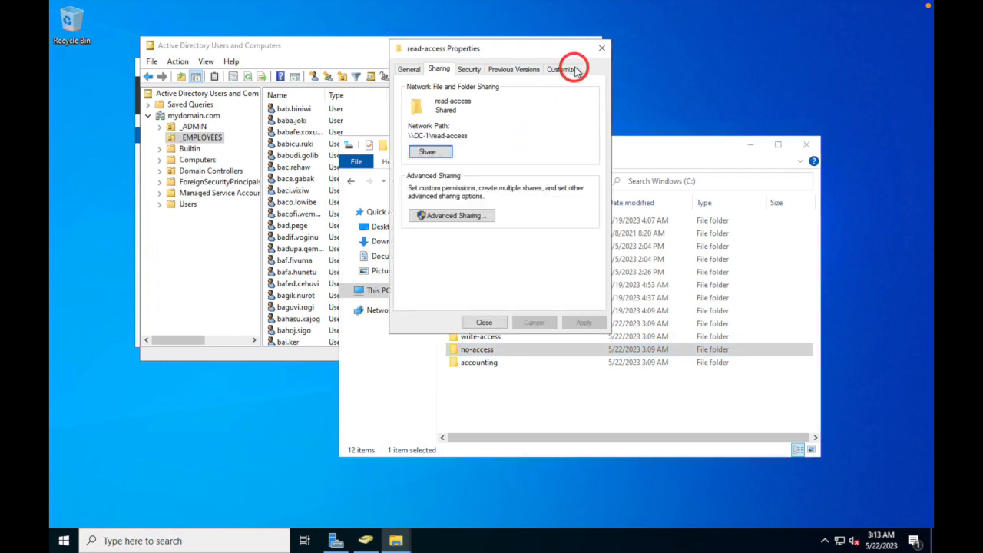
pyautogui.click(483, 322)
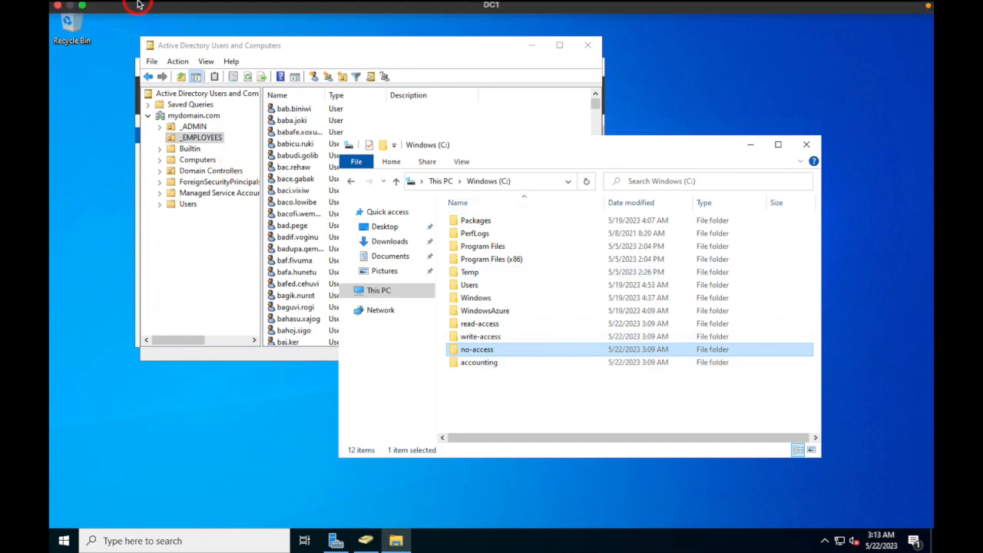
# Switch from DC1 to a full-screen Client-1 session and launch File Explorer there.
pyautogui.click(82, 27)
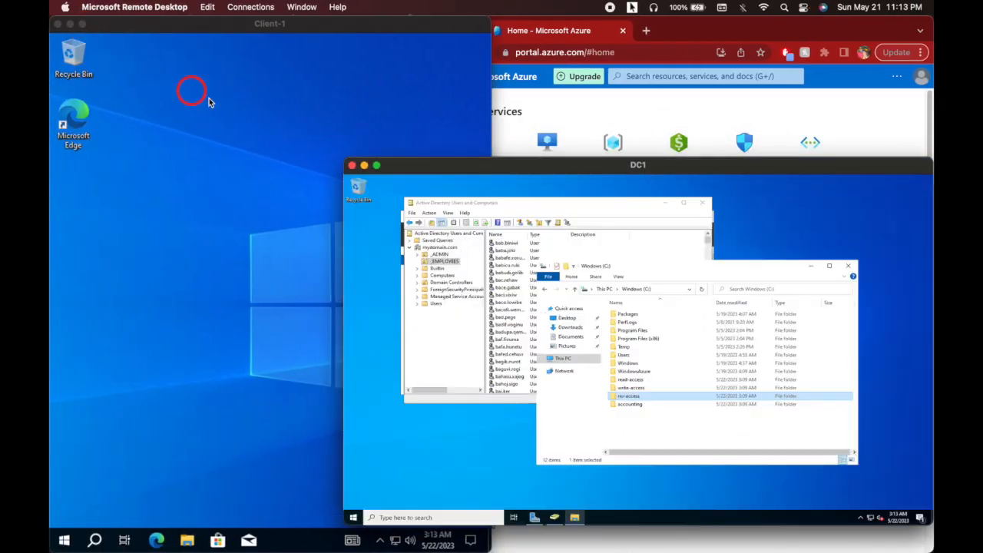
pyautogui.click(234, 58)
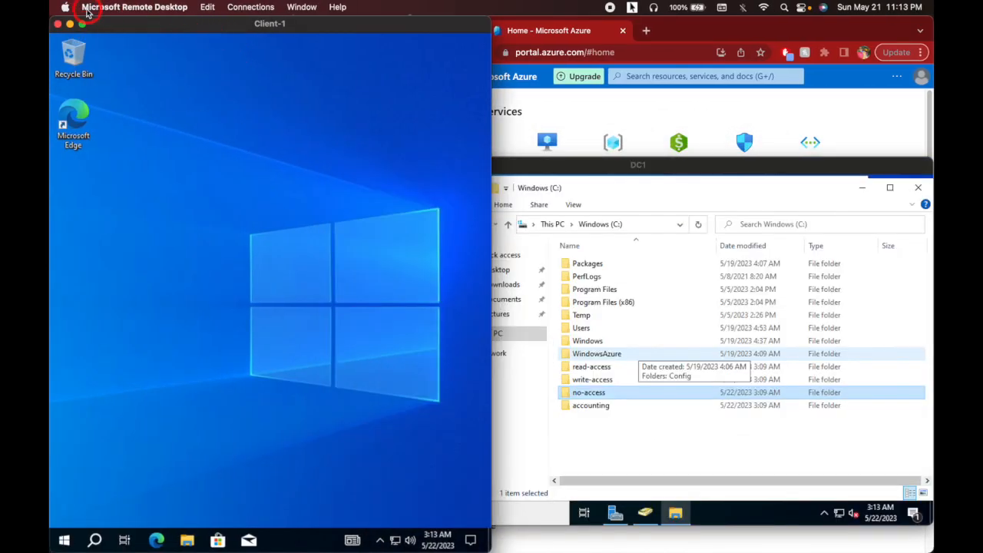
pyautogui.click(83, 25)
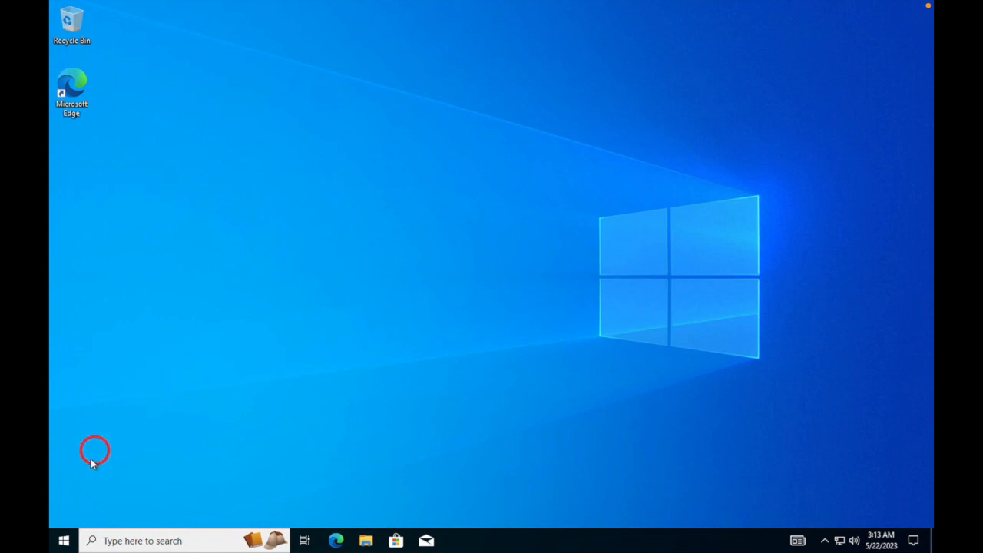
pyautogui.click(62, 544)
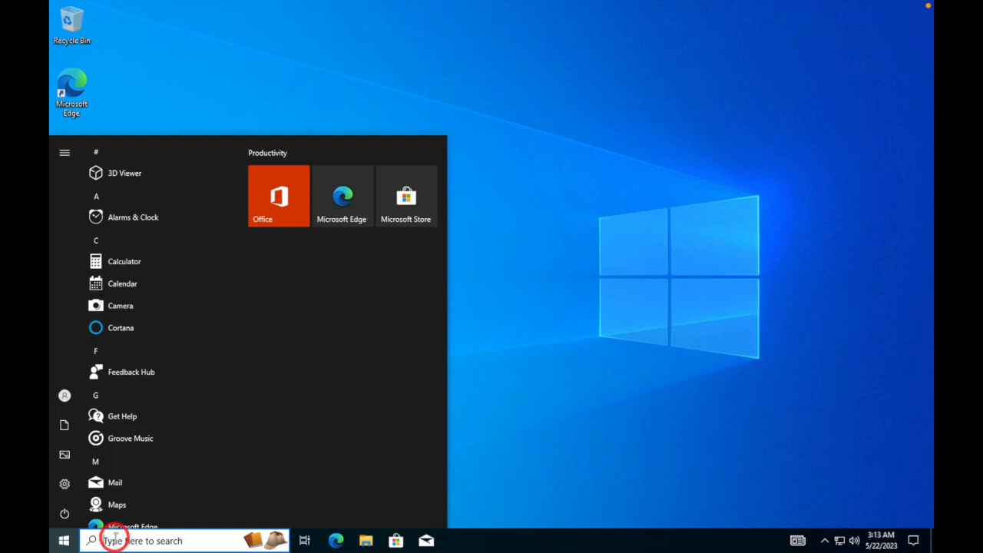
pyautogui.click(369, 542)
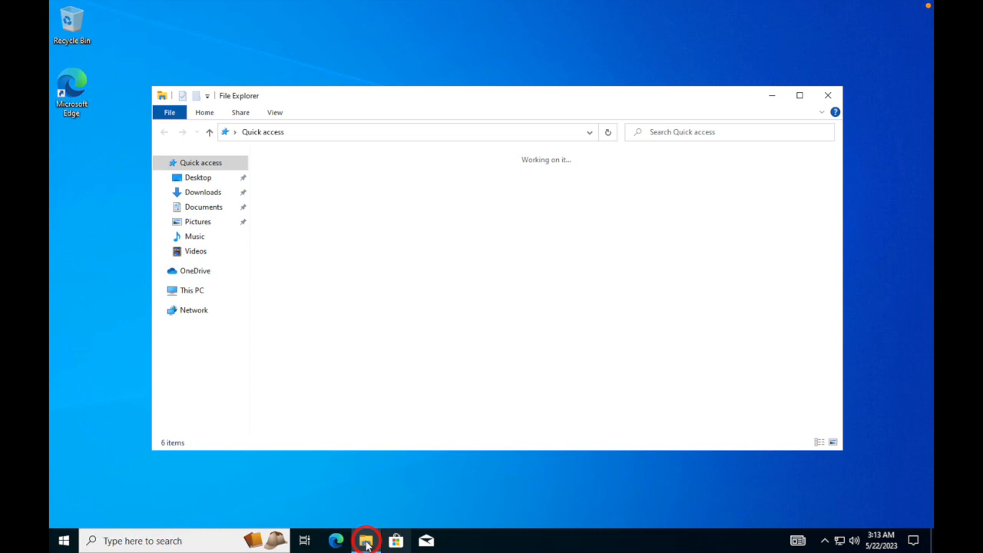
pyautogui.moveTo(367, 543)
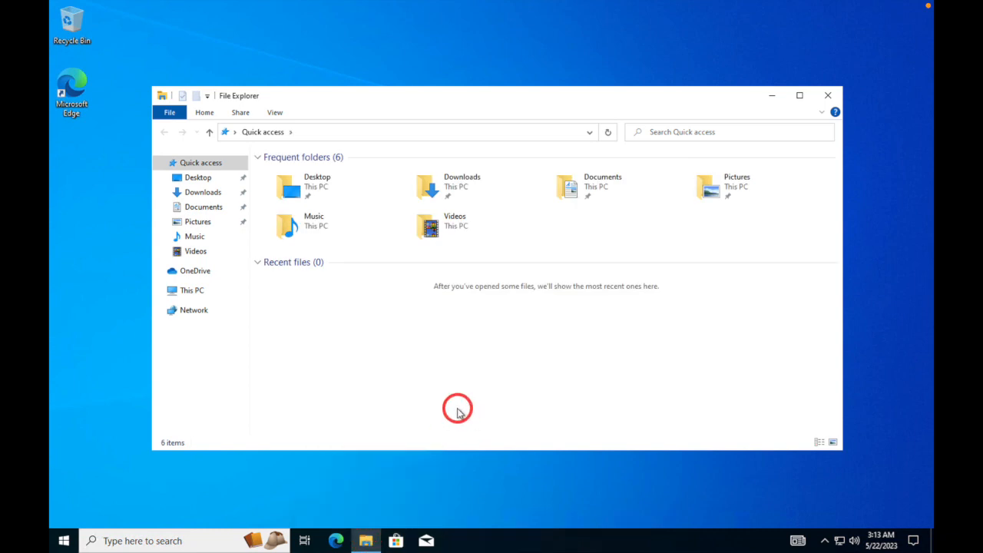
# Browse to \\dc-1 in File Explorer's address bar to list its shares.
pyautogui.click(306, 131)
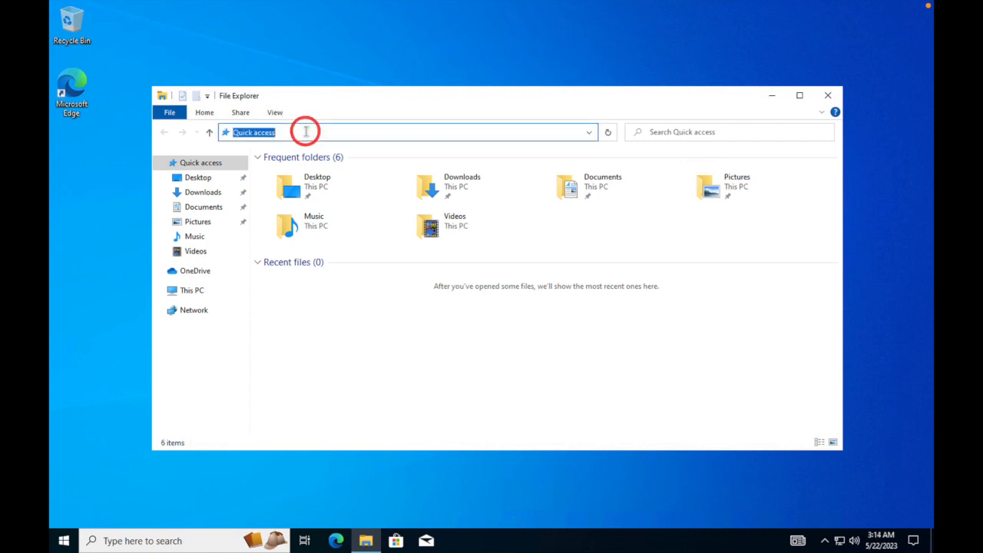
pyautogui.write('\\\\')
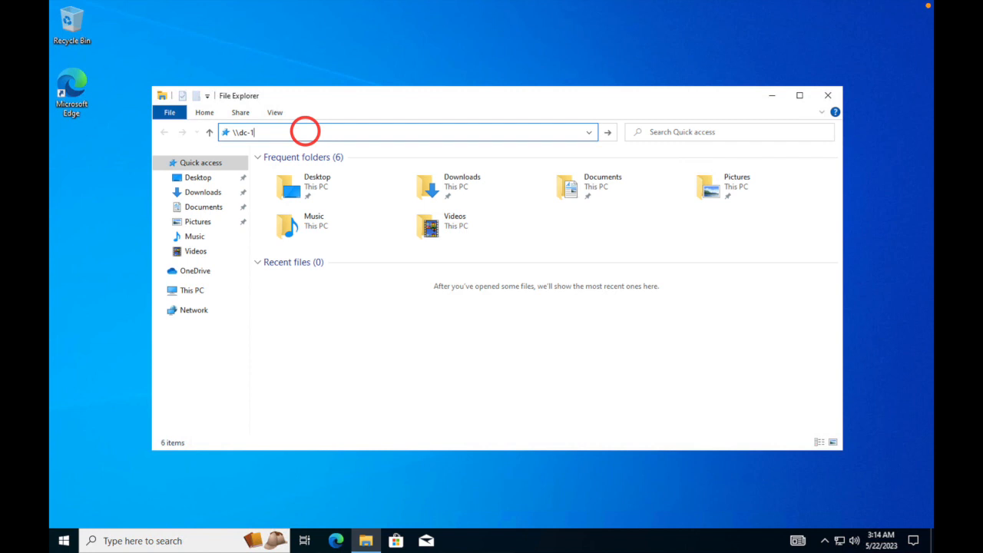
pyautogui.write('dc-1')
pyautogui.press('Return')
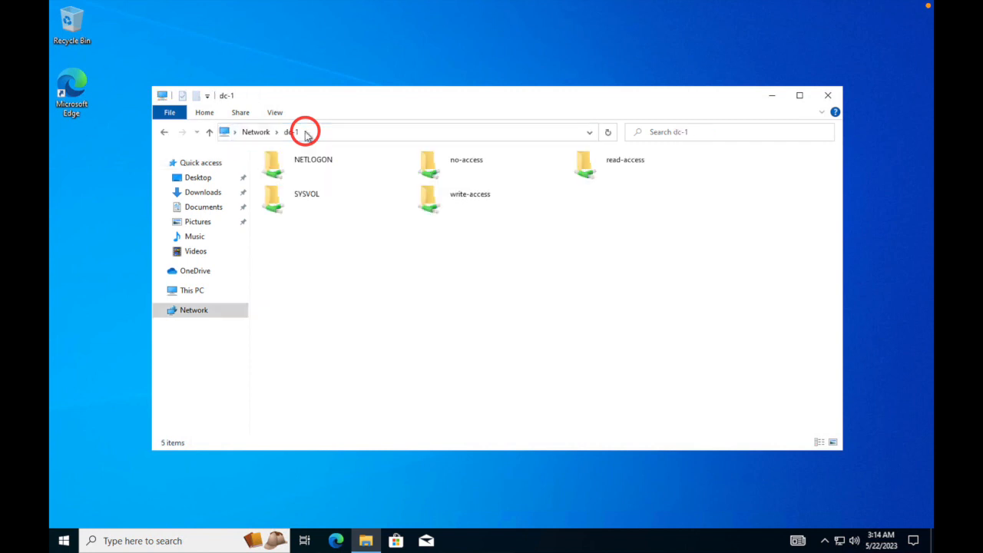
# Try opening the no-access share and dismiss the access-denied network error.
pyautogui.moveTo(704, 275); pyautogui.dragTo(491, 172)
pyautogui.moveTo(323, 266); pyautogui.dragTo(286, 160)
pyautogui.click(469, 297)
pyautogui.moveTo(649, 248); pyautogui.dragTo(572, 281)
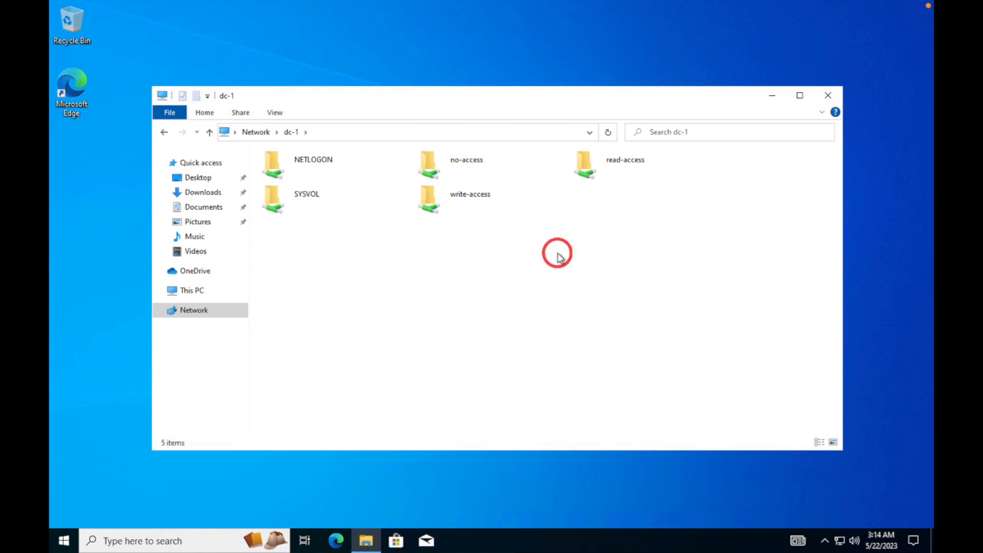
pyautogui.doubleClick(458, 171)
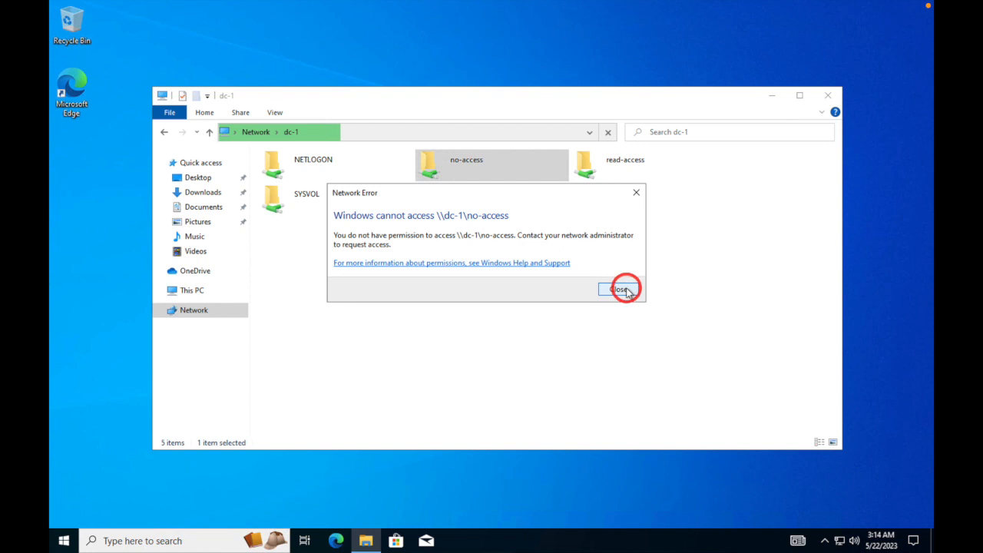
pyautogui.click(620, 290)
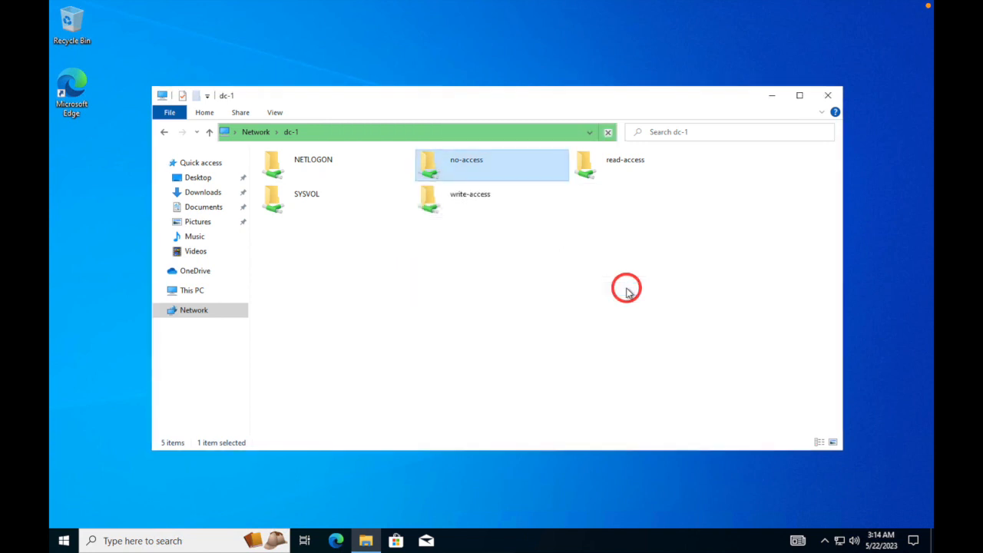
pyautogui.doubleClick(593, 169)
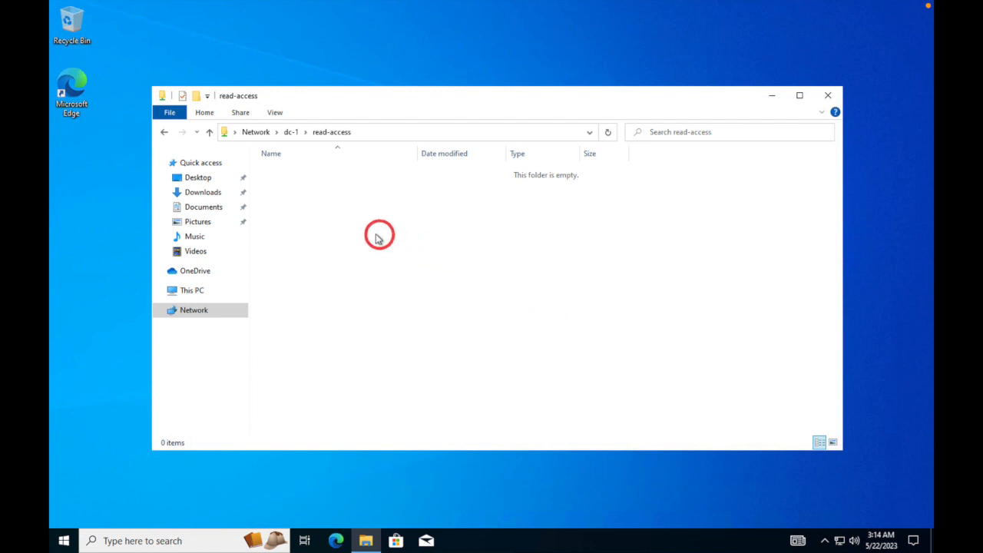
pyautogui.rightClick(311, 203)
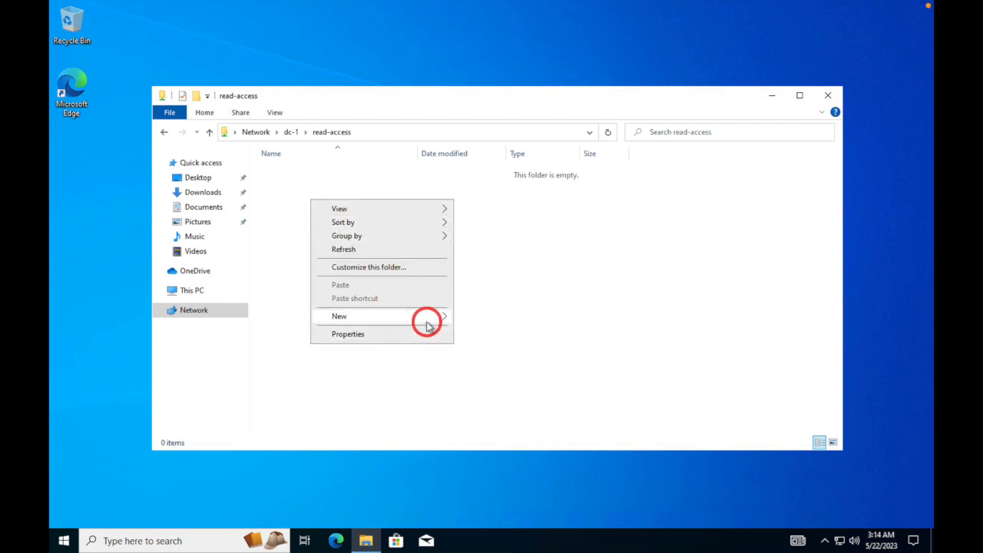
pyautogui.moveTo(425, 321)
pyautogui.click(504, 363)
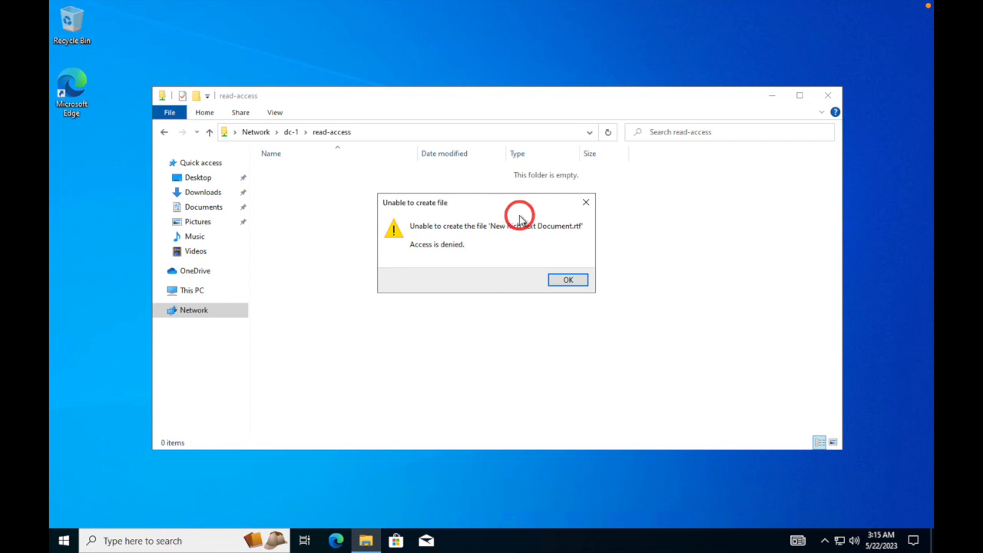
pyautogui.click(573, 280)
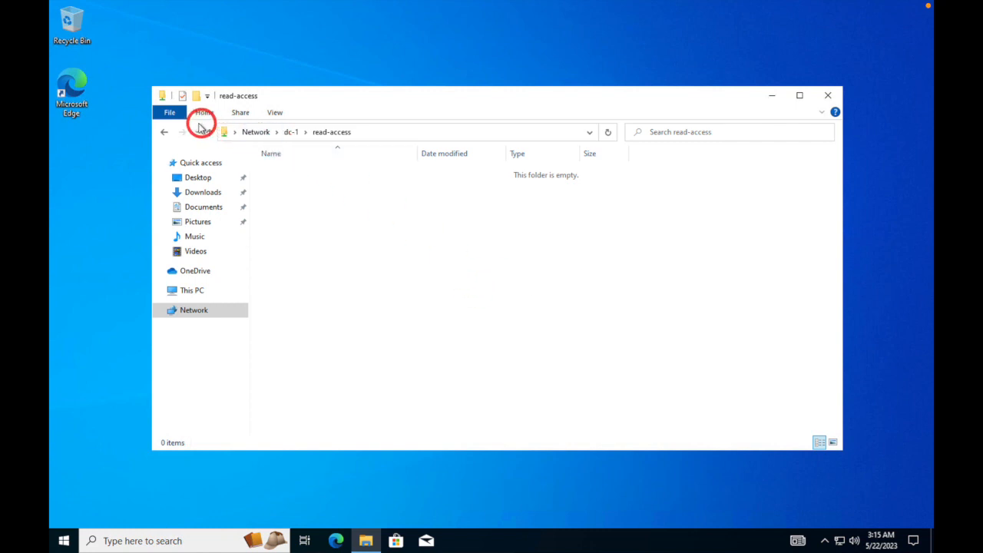
pyautogui.click(164, 134)
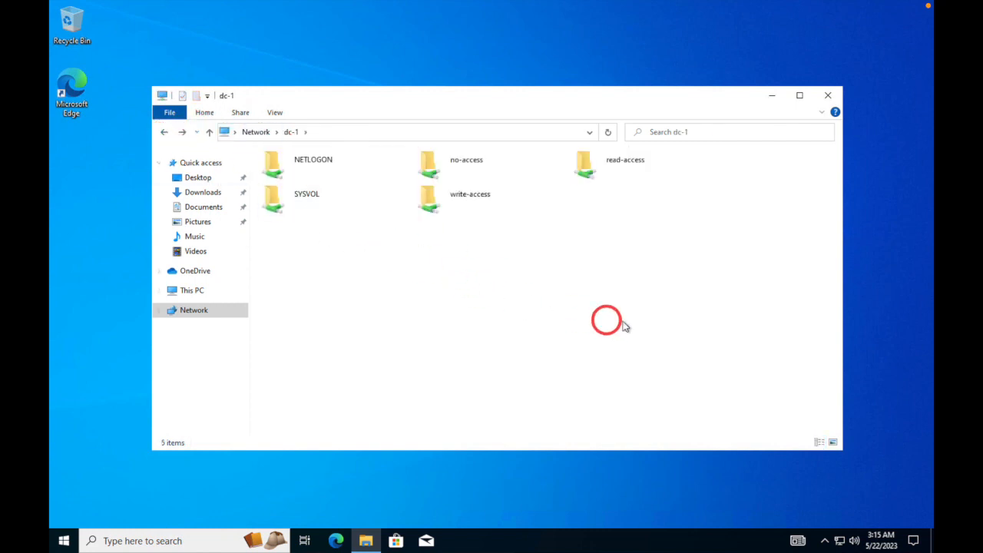
# Open the write-access share and add a new Rich Text Document named lab7.
pyautogui.doubleClick(453, 199)
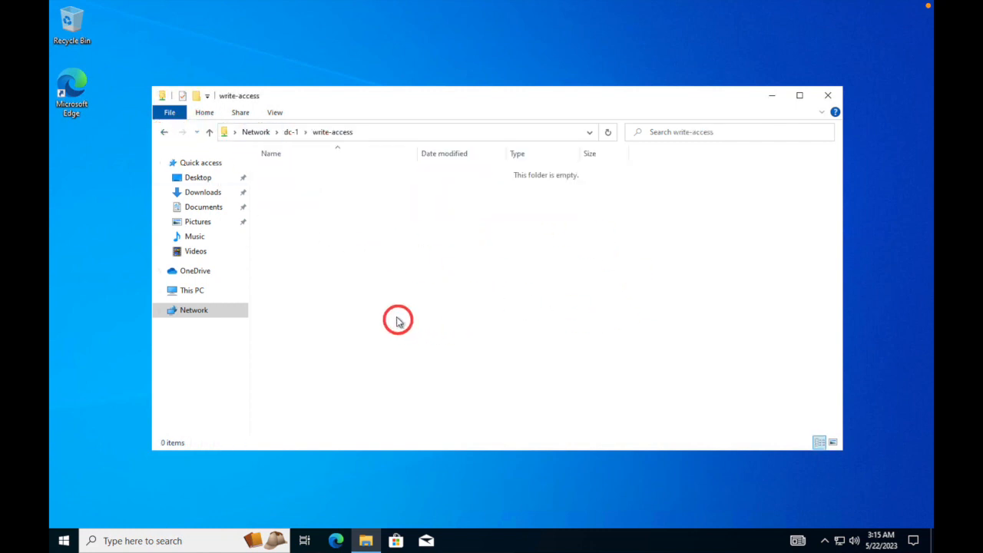
pyautogui.rightClick(317, 207)
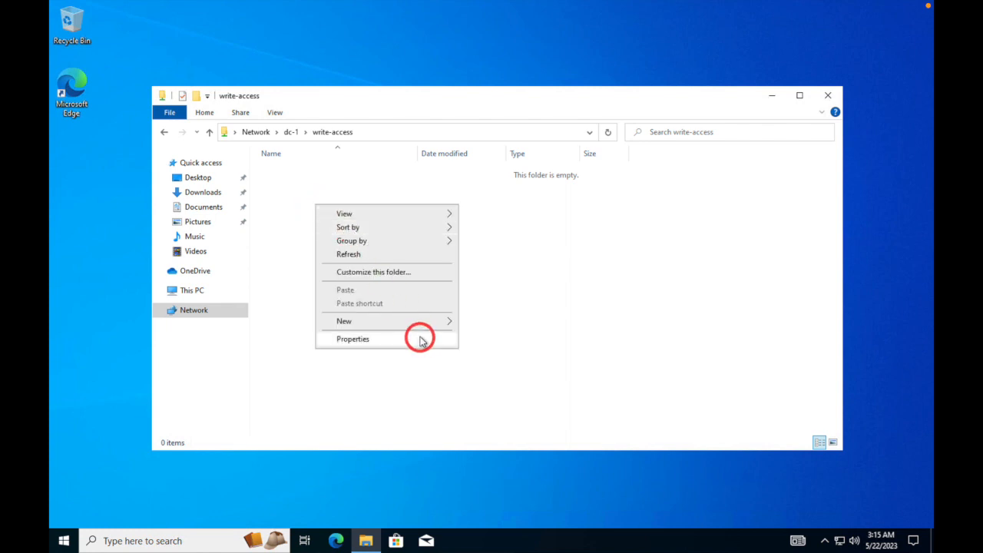
pyautogui.moveTo(421, 323)
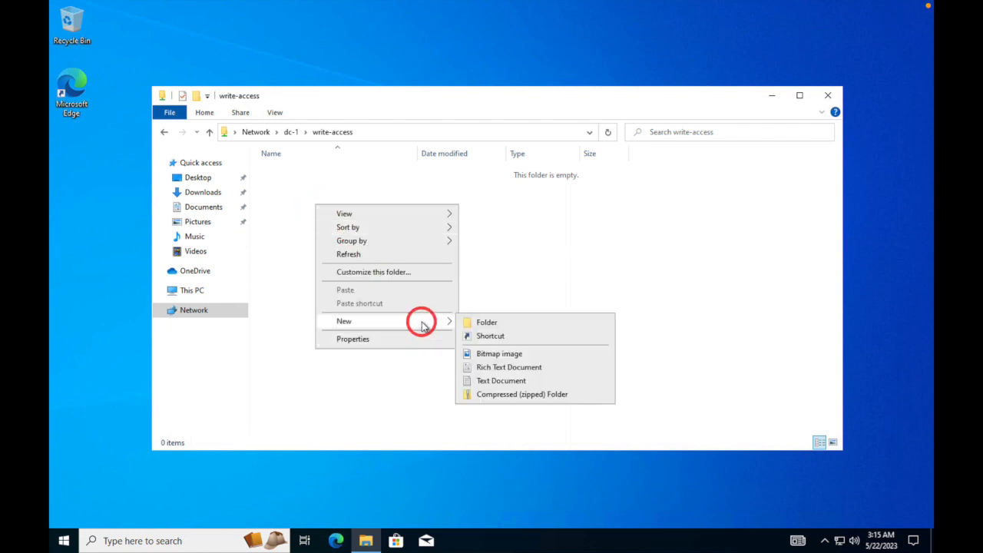
pyautogui.click(538, 367)
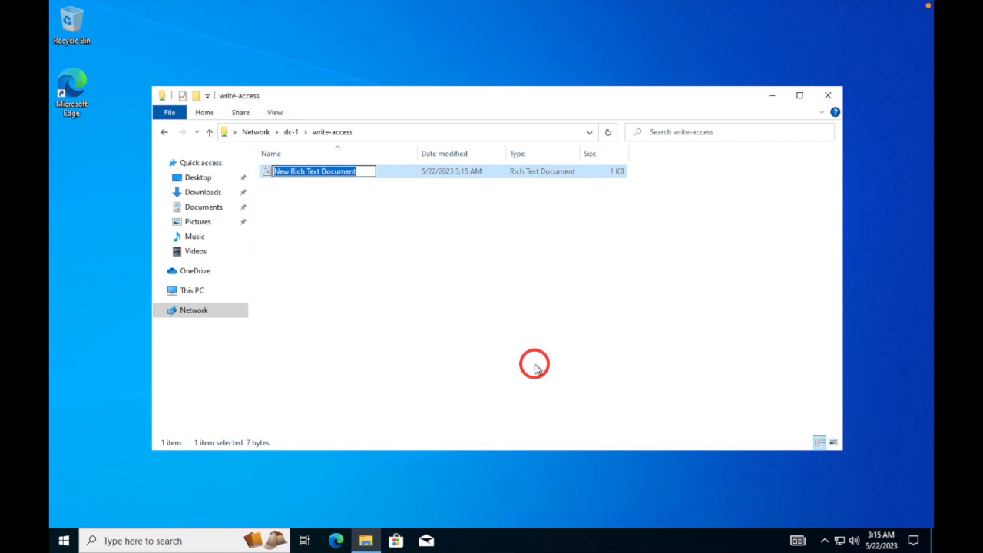
pyautogui.write('lab7')
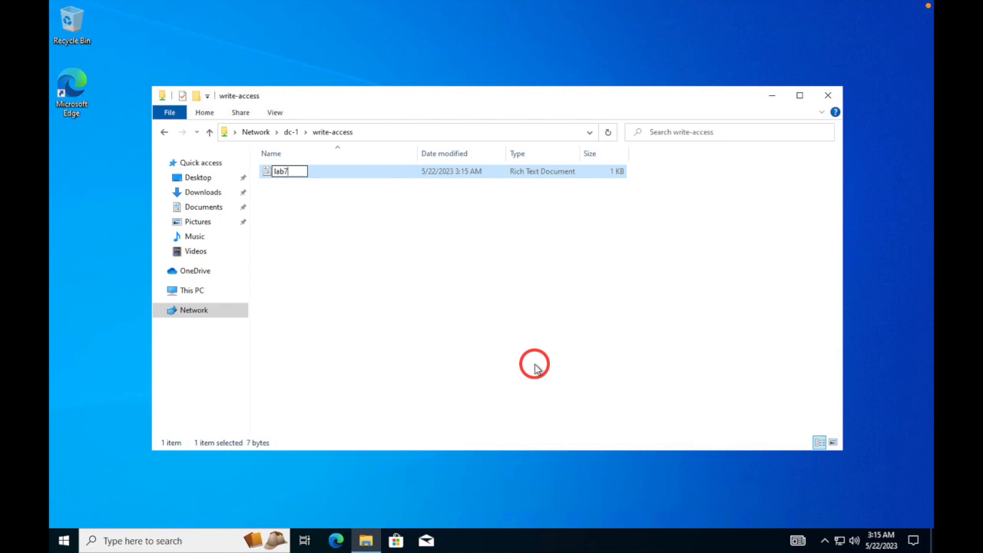
pyautogui.press('Return')
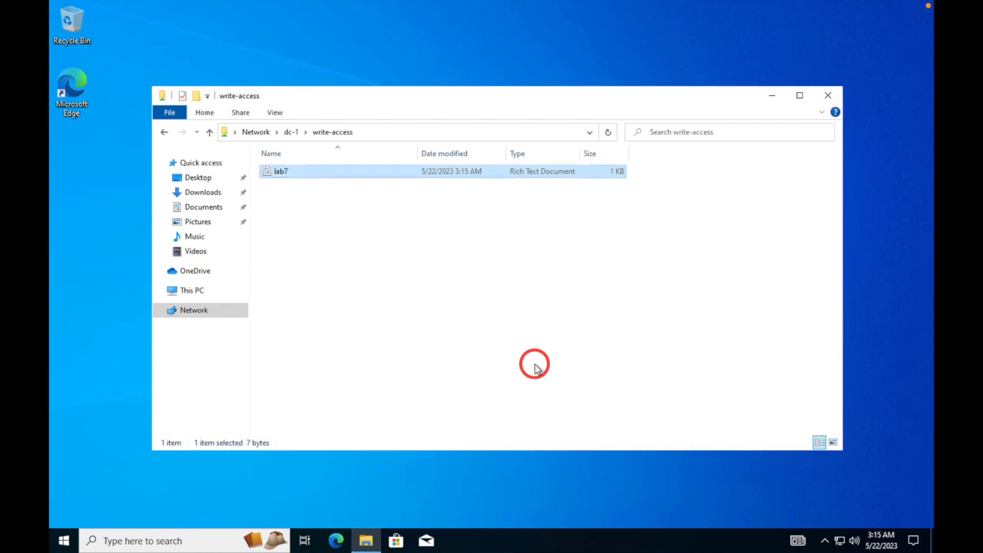
# Type "hey guys like share and subscribe, or hire me!" into lab7, then close and save.
pyautogui.doubleClick(274, 170)
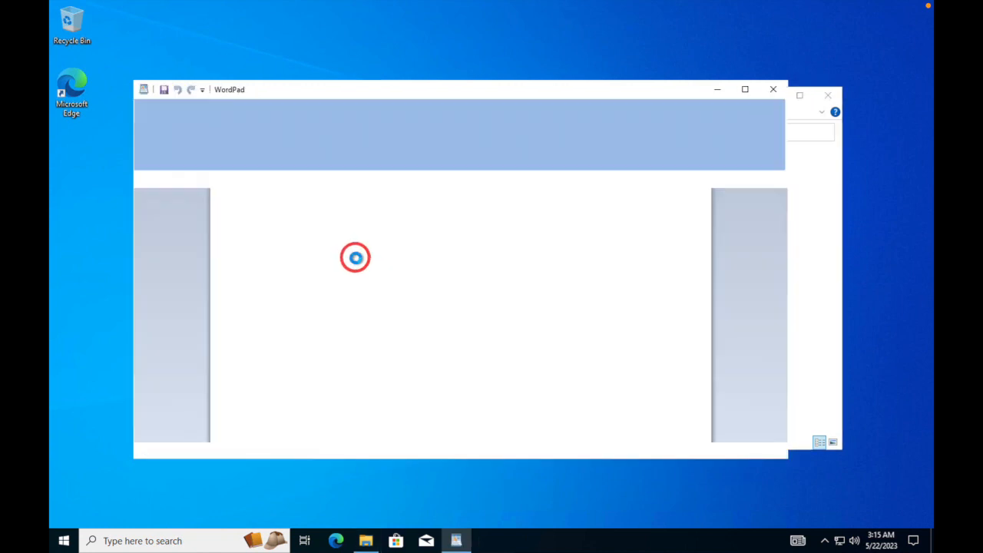
pyautogui.write('h')
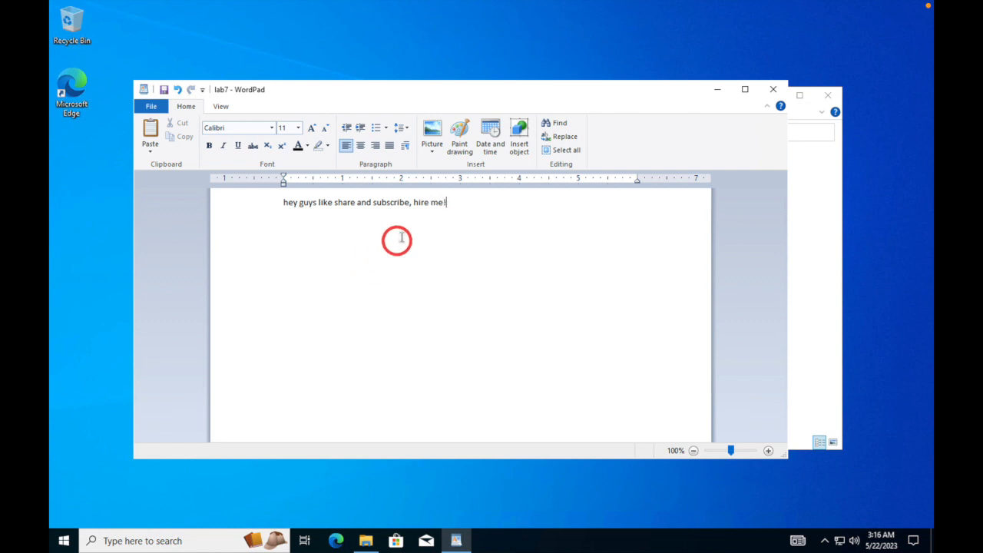
pyautogui.click(414, 203)
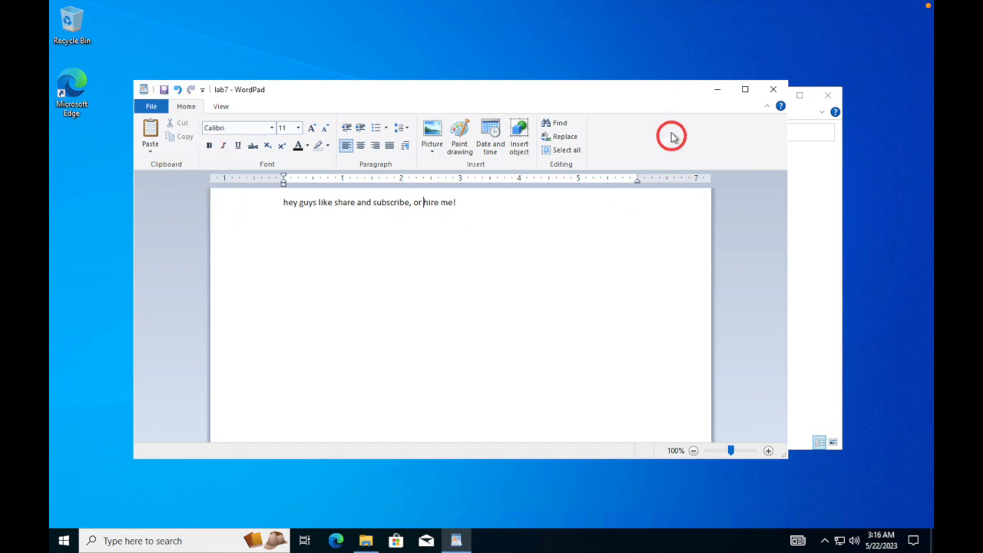
pyautogui.click(774, 90)
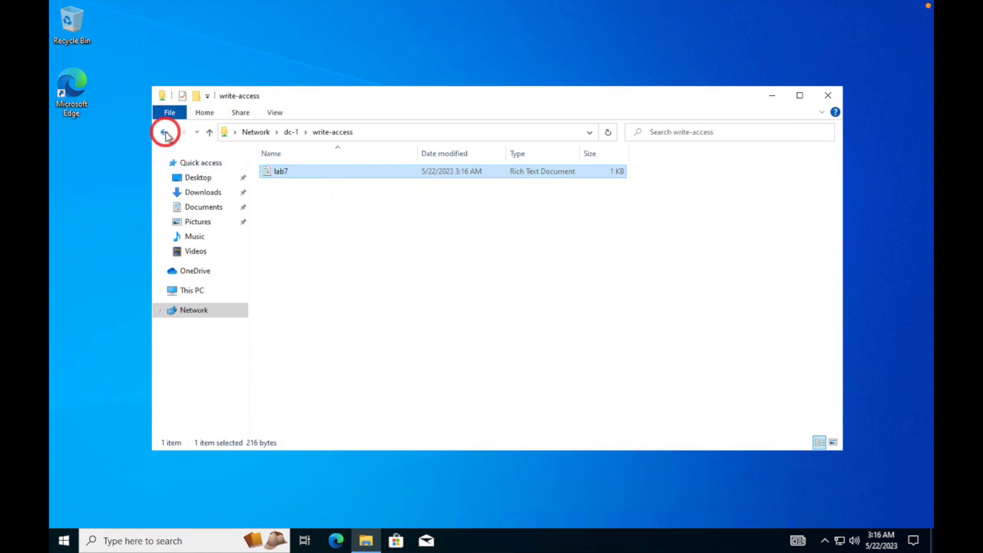
# Return to dc-1's share list and take the Client-1 session out of full screen.
pyautogui.click(164, 134)
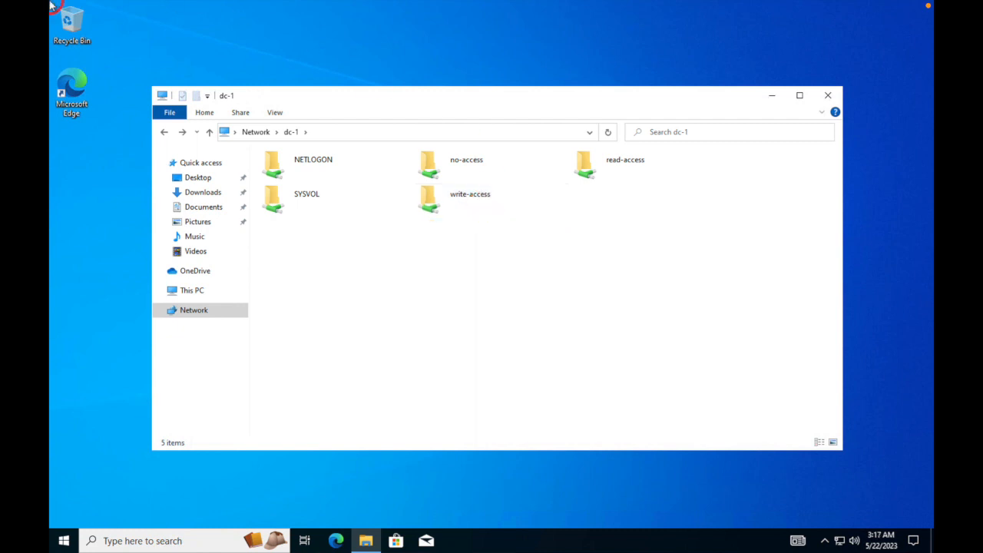
pyautogui.moveTo(57, 3)
pyautogui.click(83, 23)
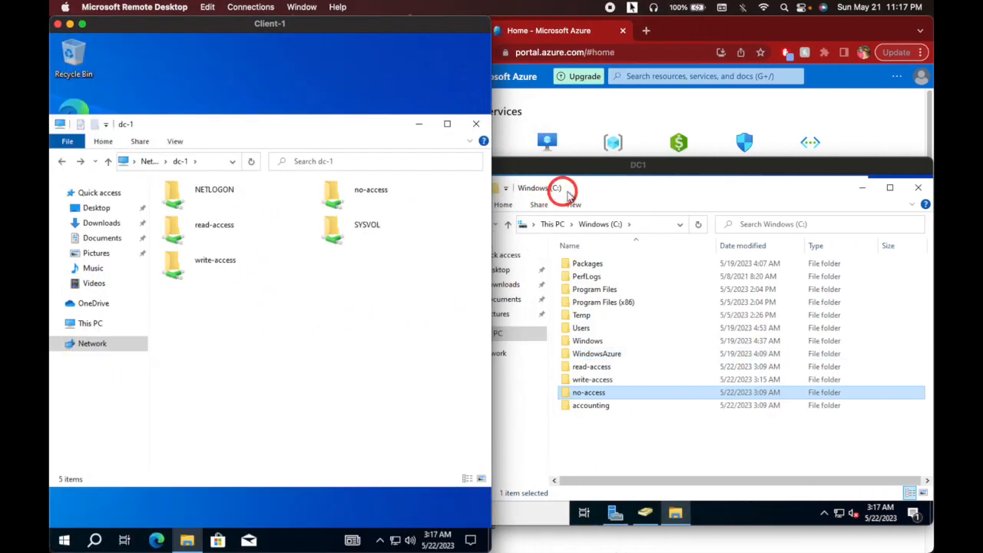
# Make the DC1 session full screen and move File Explorer aside so Active Directory Users and Computers is in front.
pyautogui.click(693, 174)
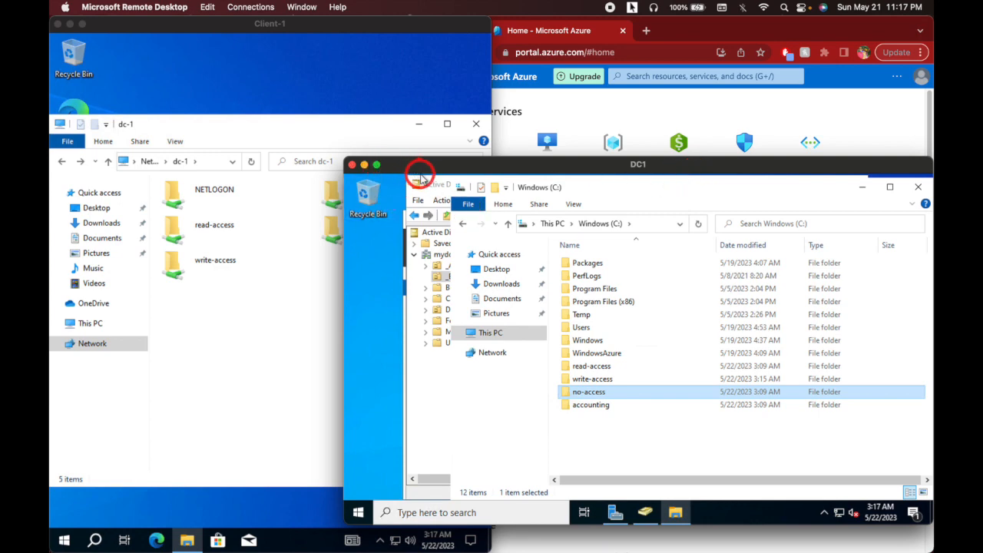
pyautogui.click(378, 167)
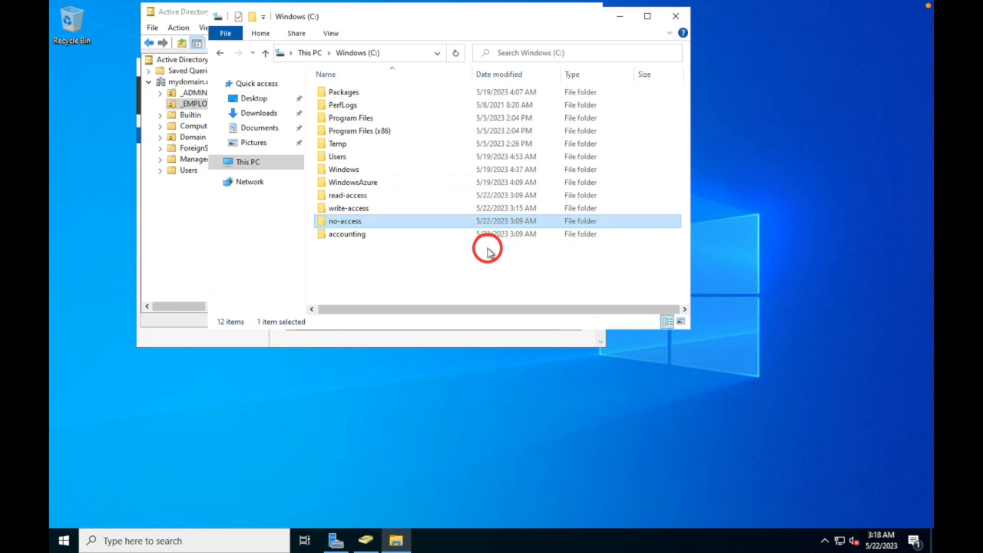
pyautogui.moveTo(522, 16); pyautogui.dragTo(717, 146)
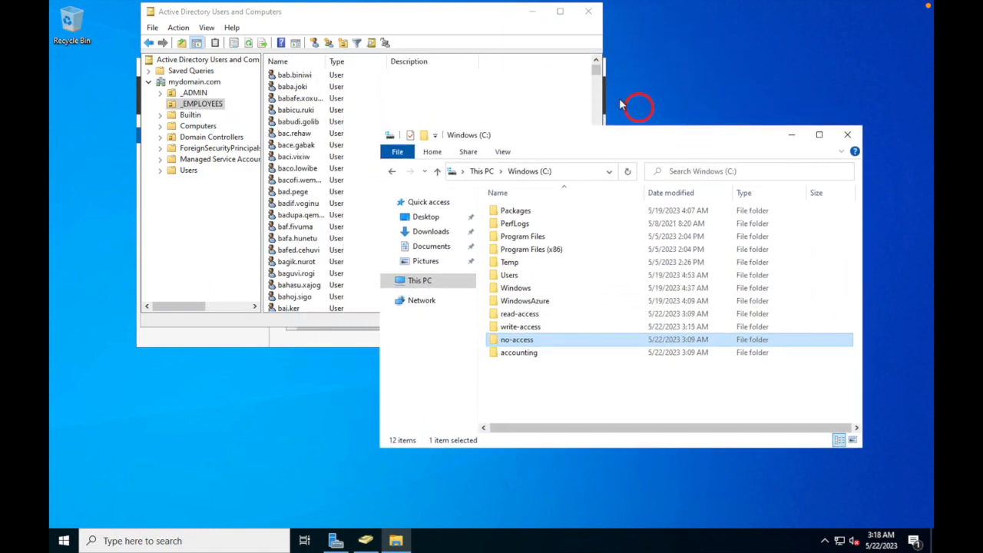
pyautogui.moveTo(448, 23); pyautogui.dragTo(437, 55)
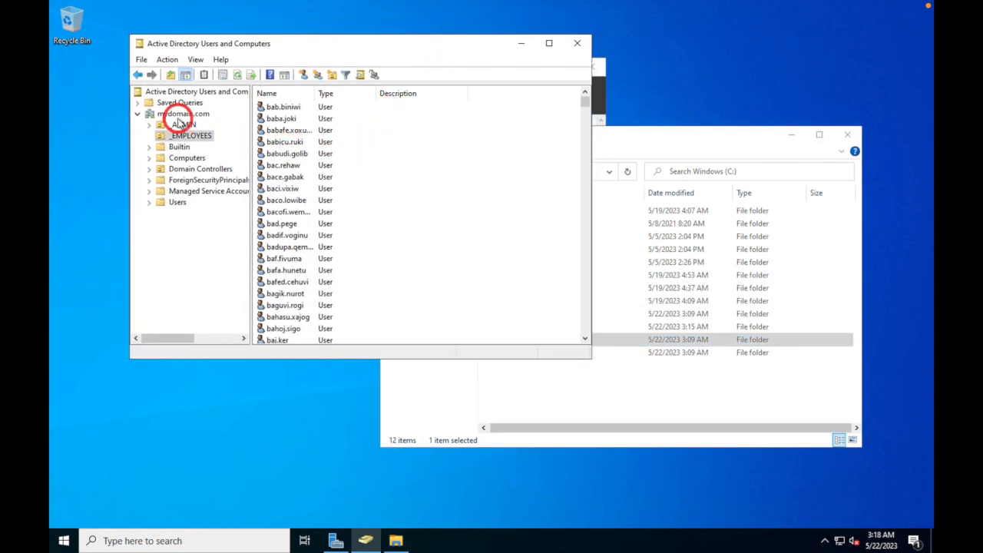
# Add an organizational unit named _SECURITY_GROUPS under mydomain.com.
pyautogui.click(171, 115)
pyautogui.rightClick(170, 115)
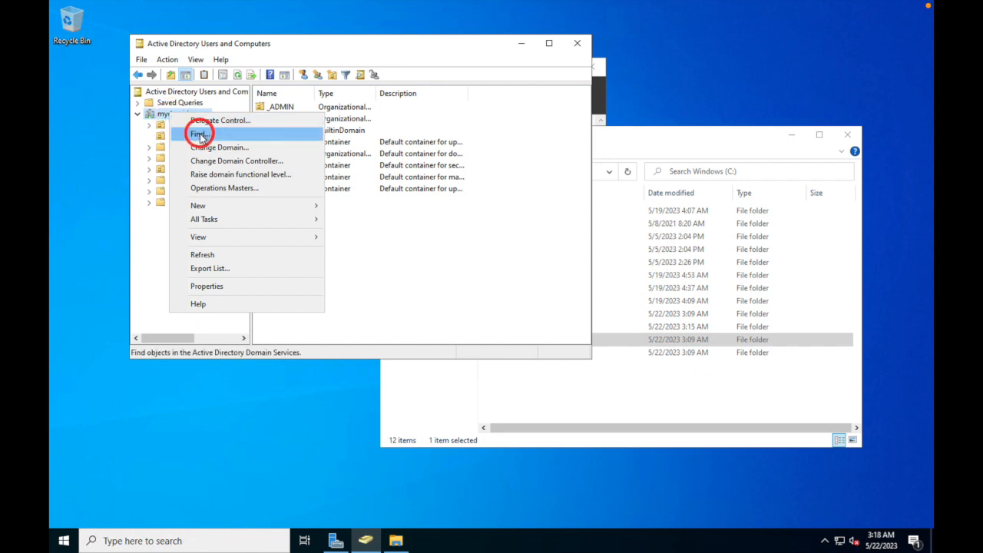
pyautogui.moveTo(256, 210)
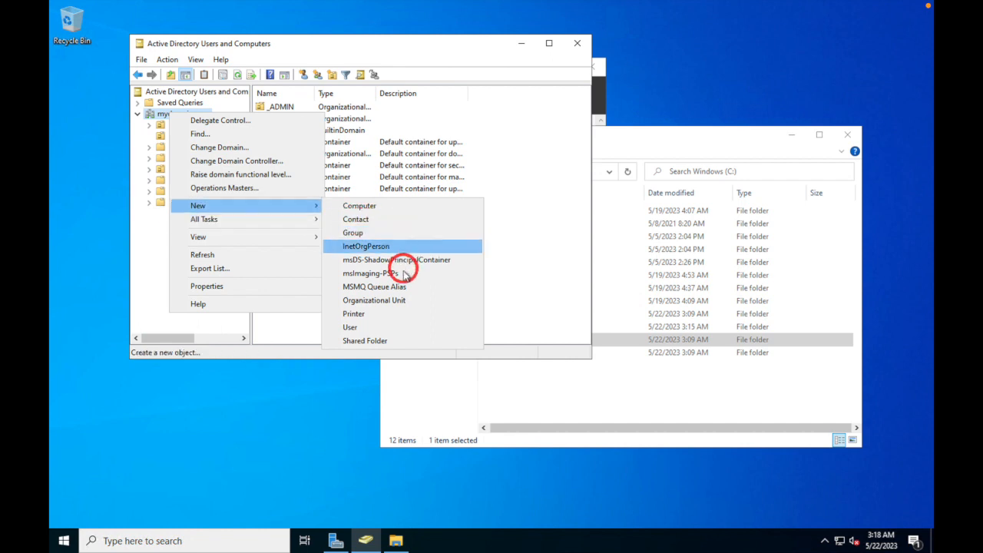
pyautogui.click(405, 305)
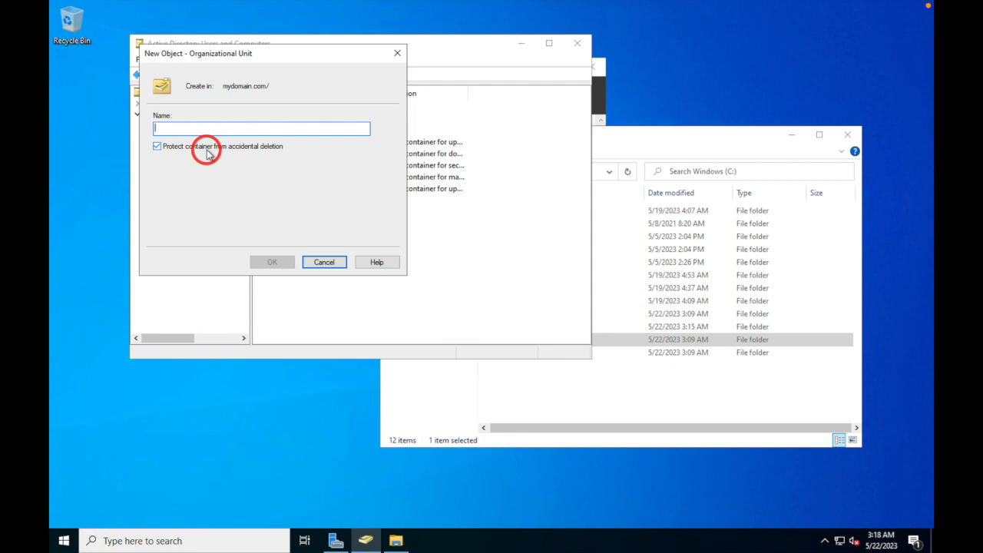
pyautogui.write('J')
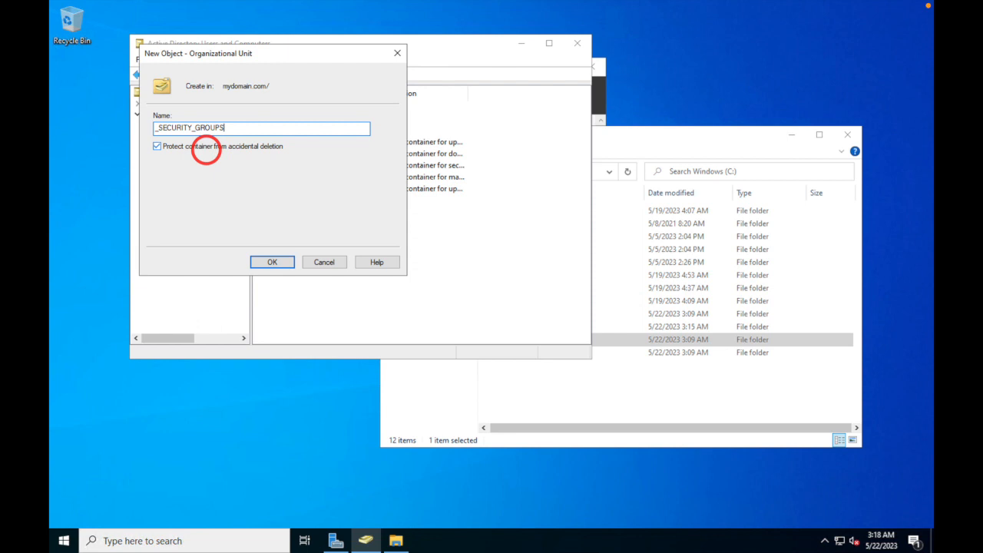
pyautogui.click(272, 263)
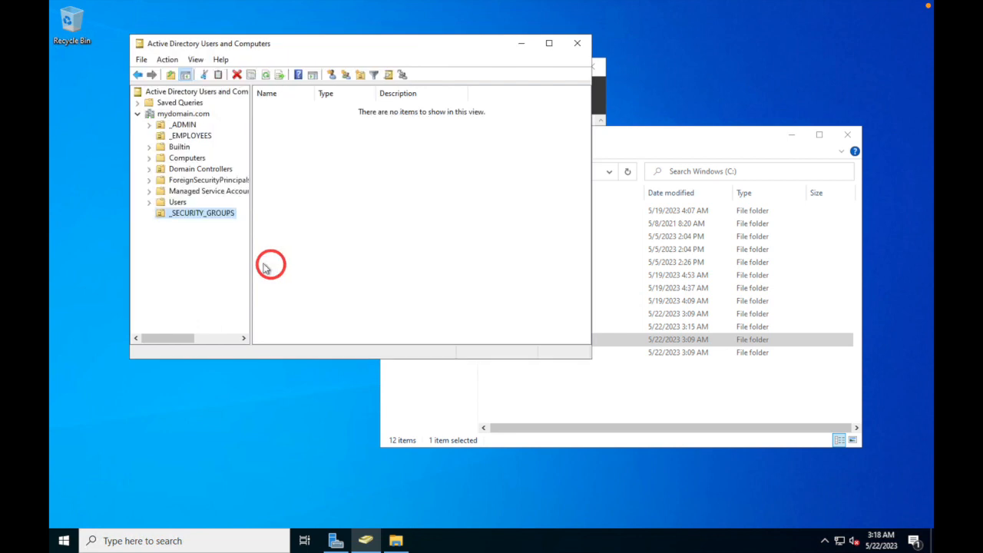
# Refresh mydomain.com and create the ACCOUNTANTS group inside _SECURITY_GROUPS.
pyautogui.rightClick(184, 116)
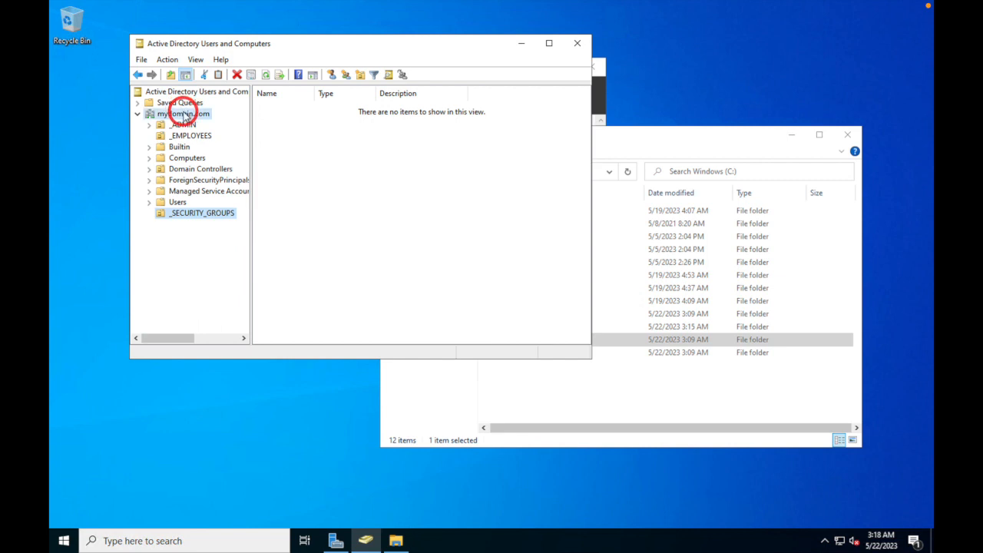
pyautogui.click(241, 238)
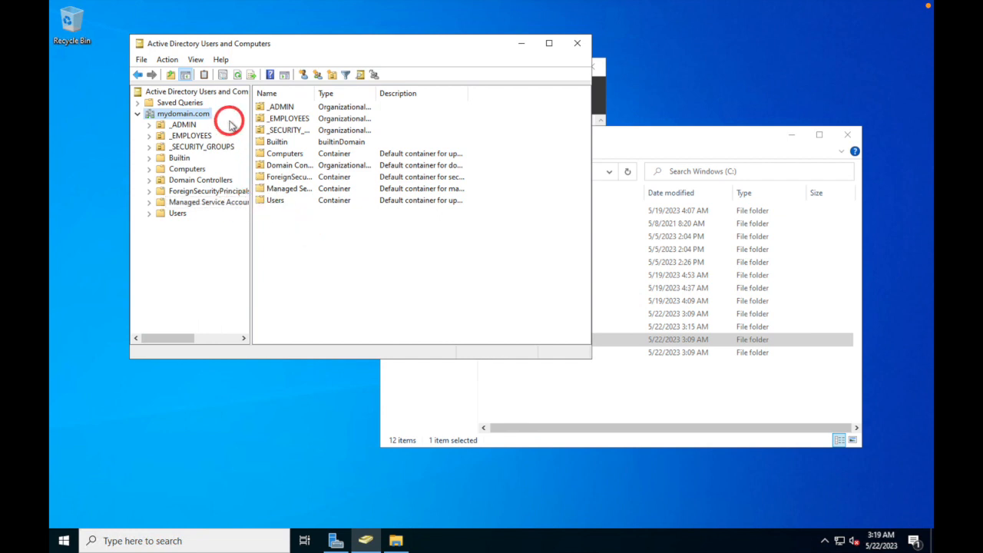
pyautogui.click(203, 146)
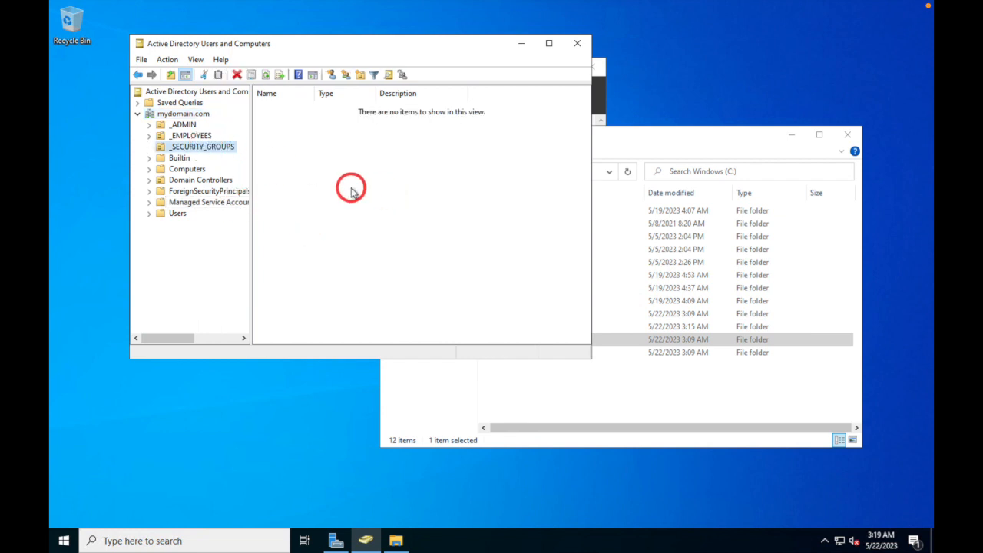
pyautogui.rightClick(369, 214)
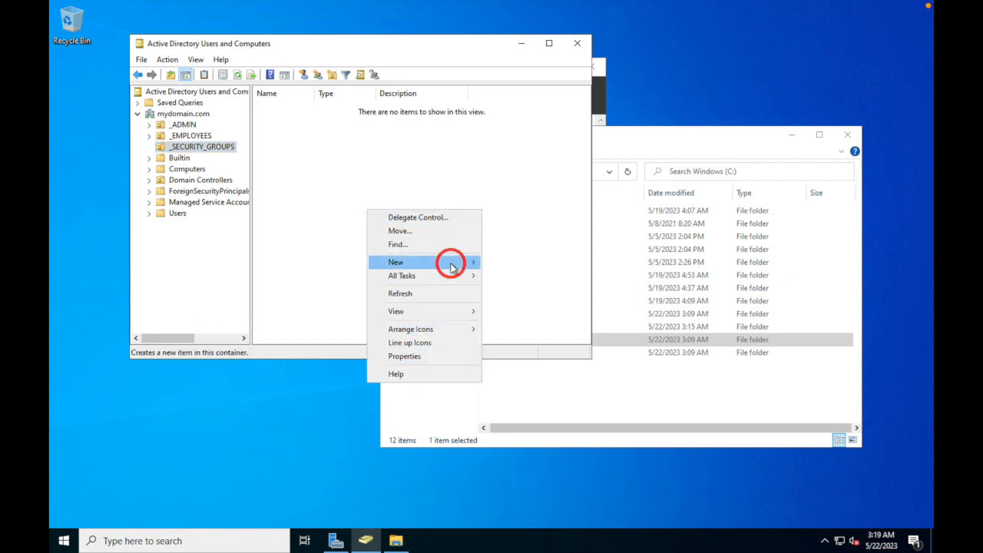
pyautogui.moveTo(452, 268)
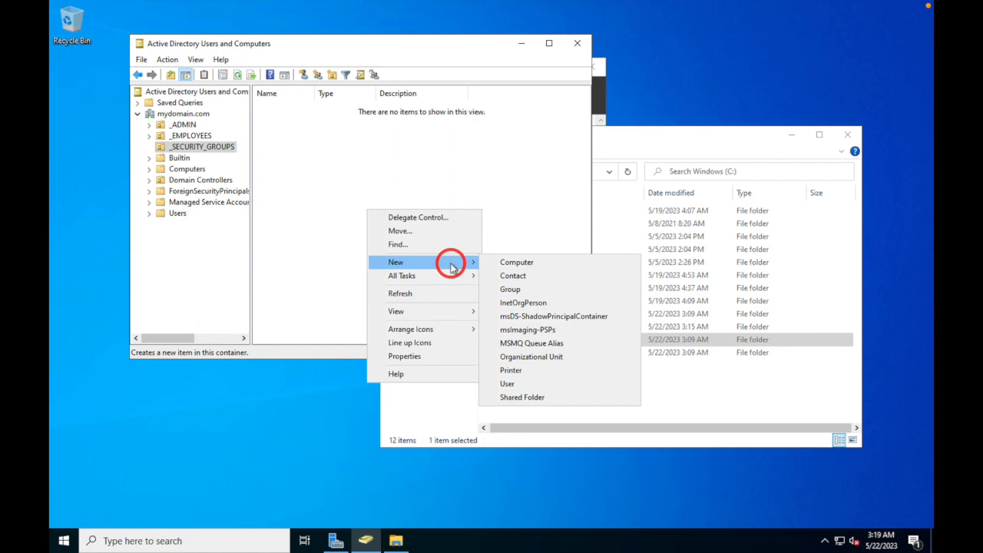
pyautogui.click(542, 290)
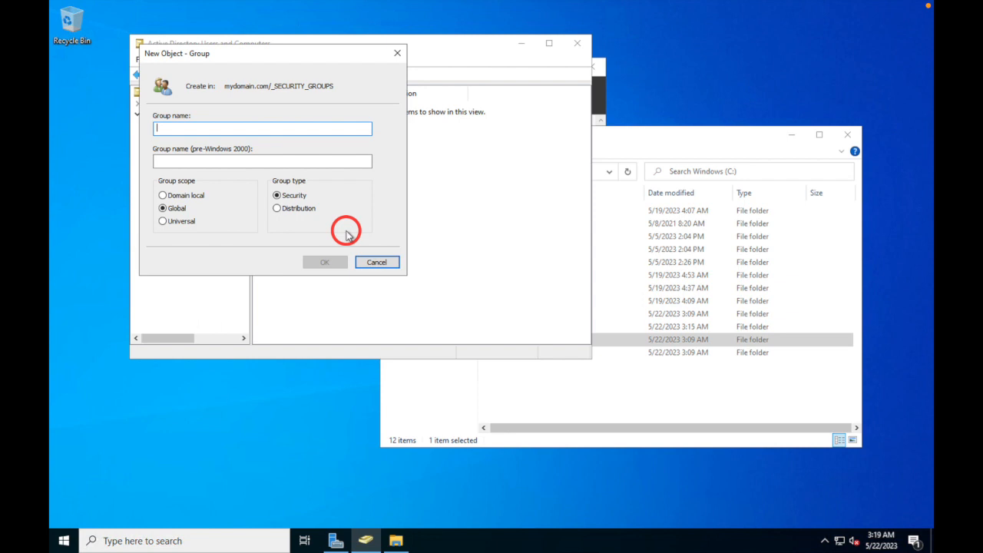
pyautogui.write('ACCOUNTANTS')
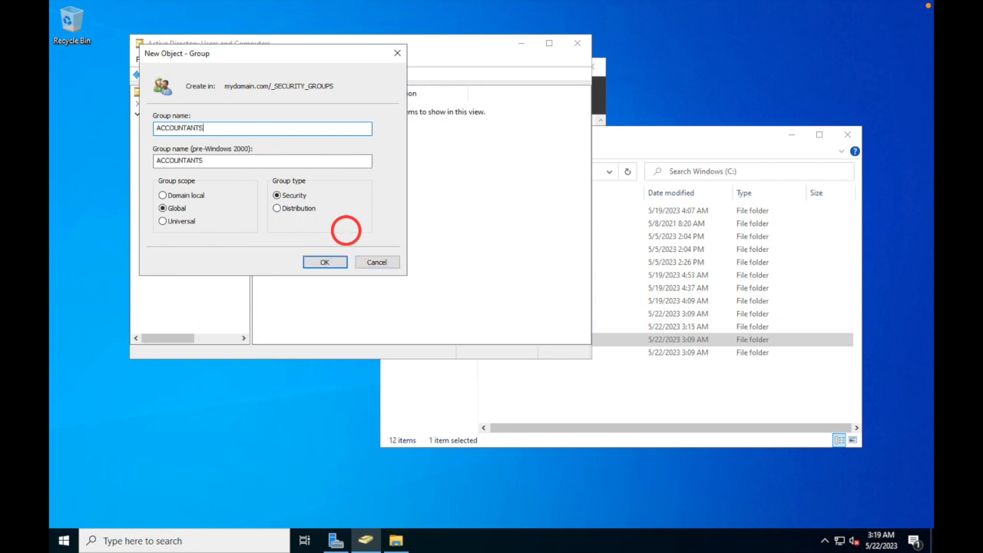
pyautogui.click(324, 262)
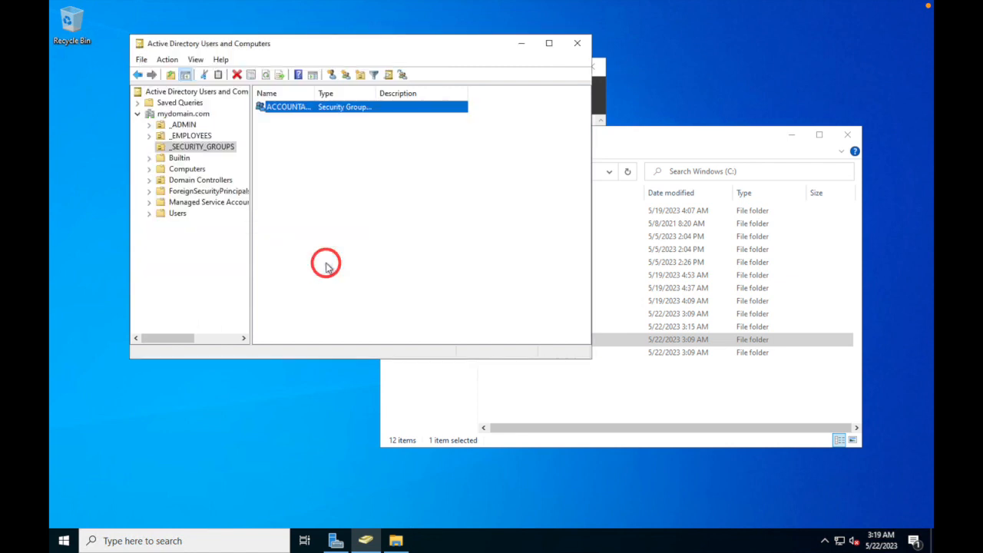
# Widen the Name column to show ACCOUNTANTS fully, then bring the Windows (C:) folder listing forward.
pyautogui.moveTo(316, 93); pyautogui.dragTo(361, 93)
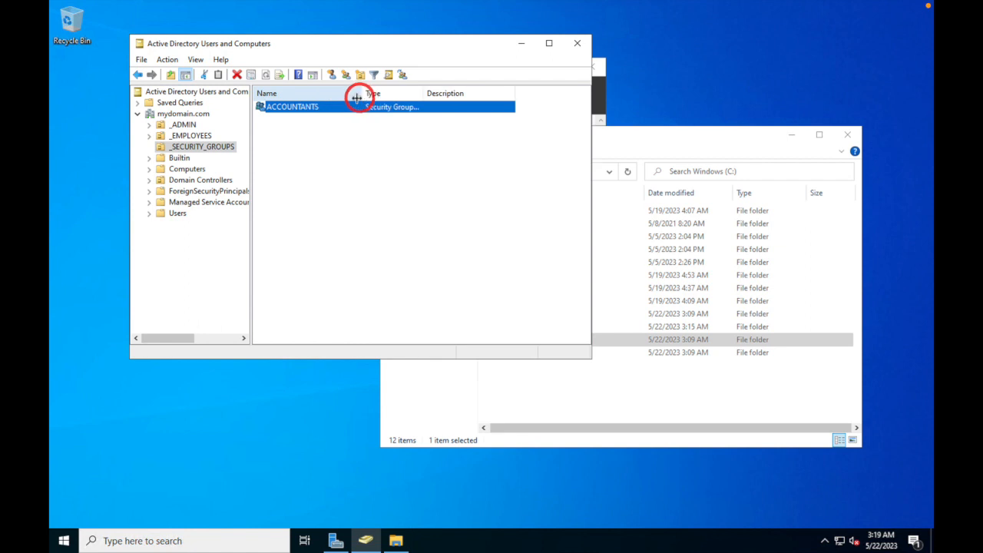
pyautogui.rightClick(301, 108)
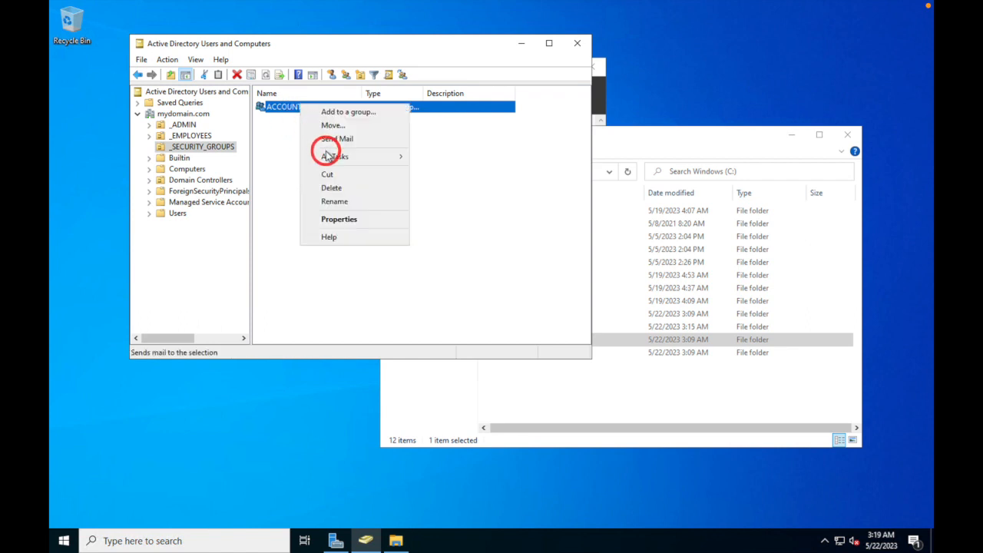
pyautogui.moveTo(327, 158)
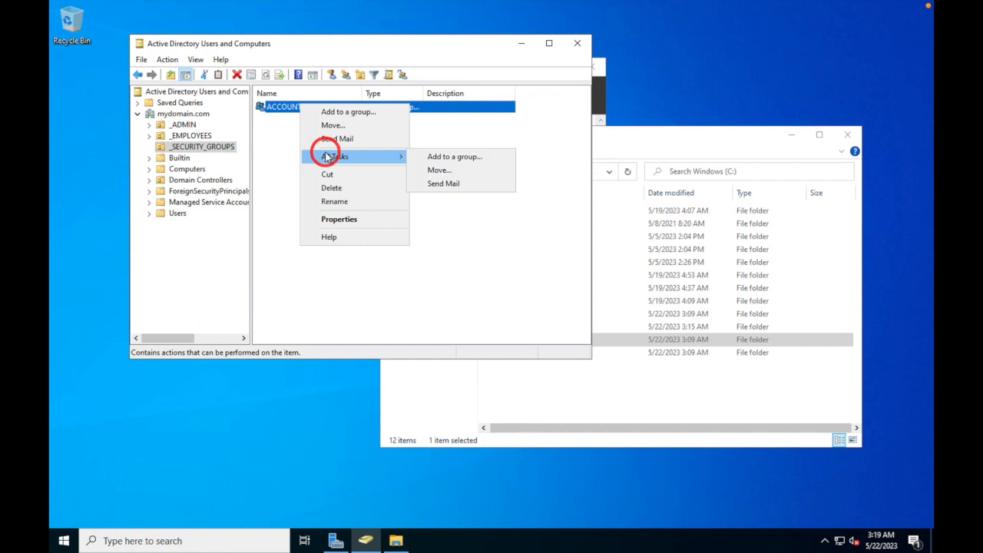
pyautogui.click(512, 123)
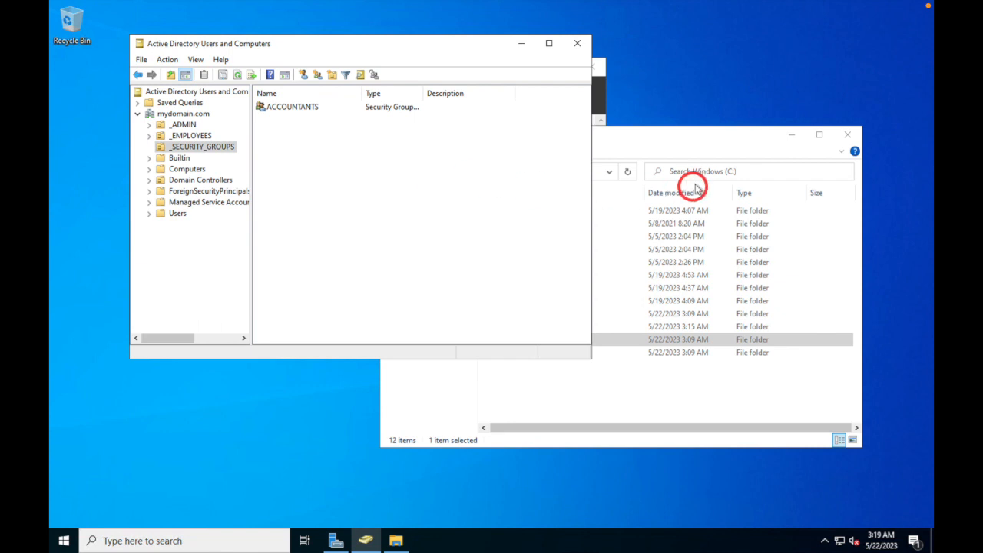
pyautogui.click(698, 146)
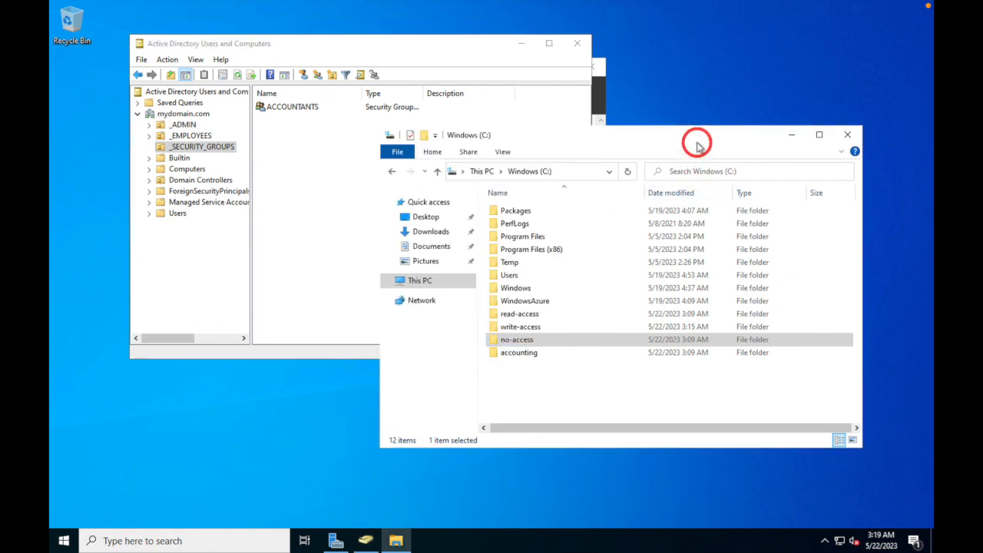
# From the accounting folder's Properties > Sharing, share it with ACCOUNTANTS at Read/Write.
pyautogui.click(517, 357)
pyautogui.rightClick(526, 352)
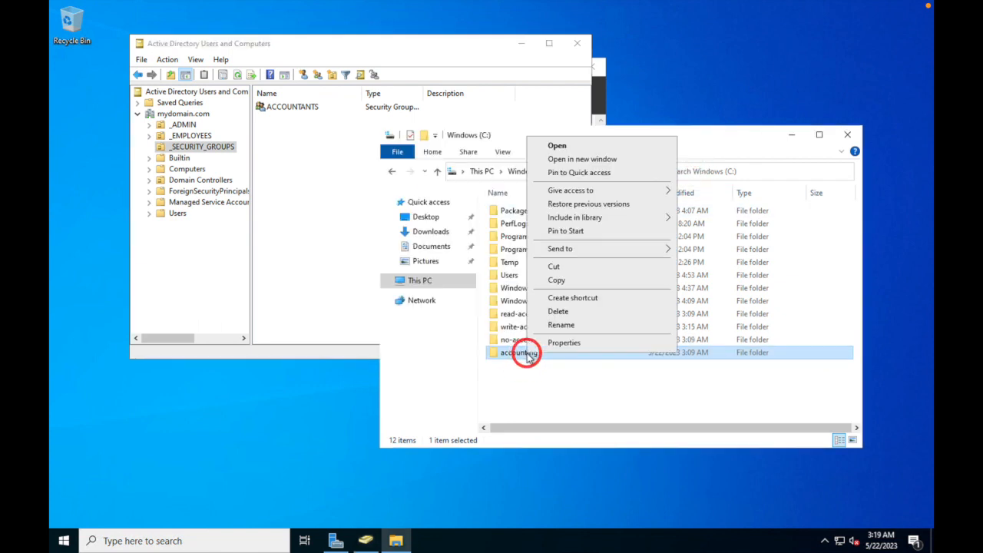
pyautogui.click(566, 342)
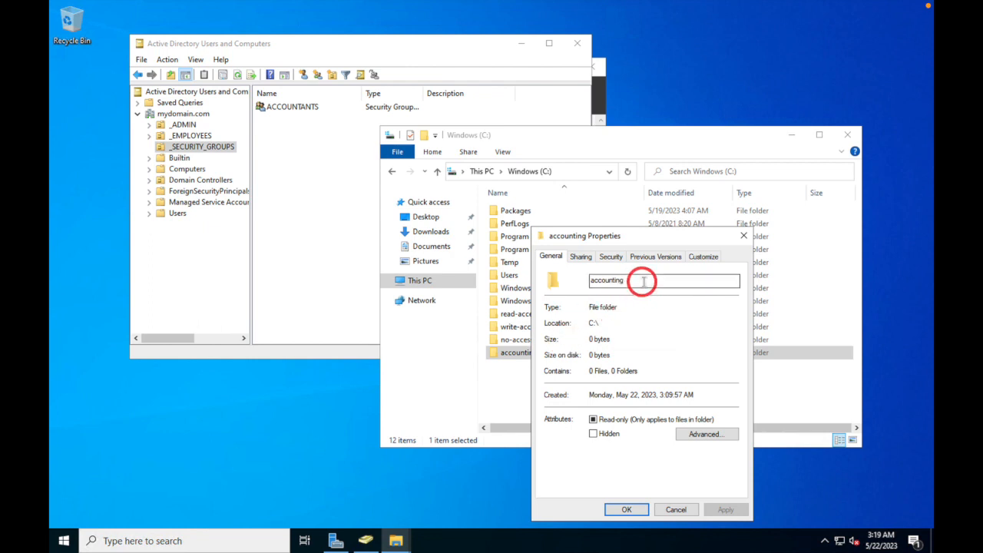
pyautogui.click(584, 258)
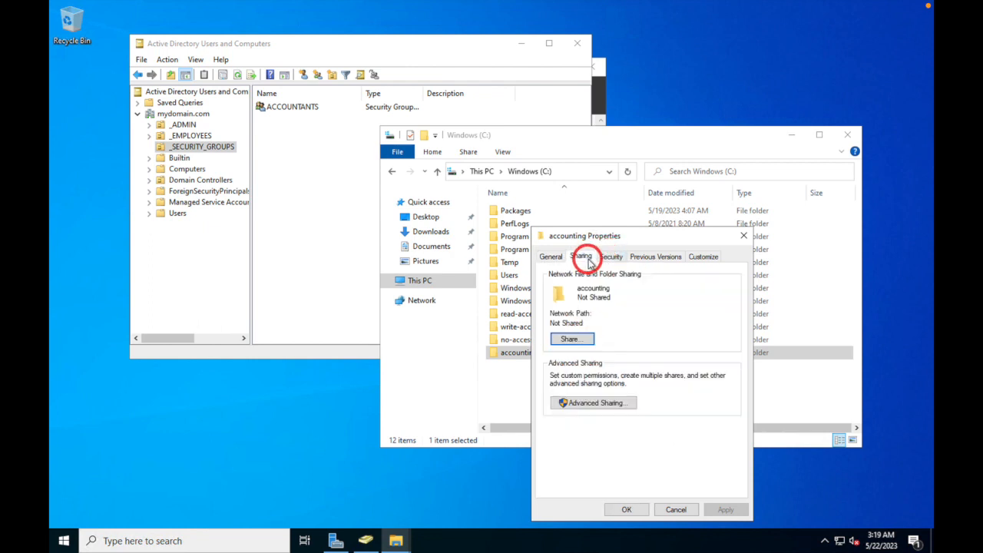
pyautogui.click(586, 342)
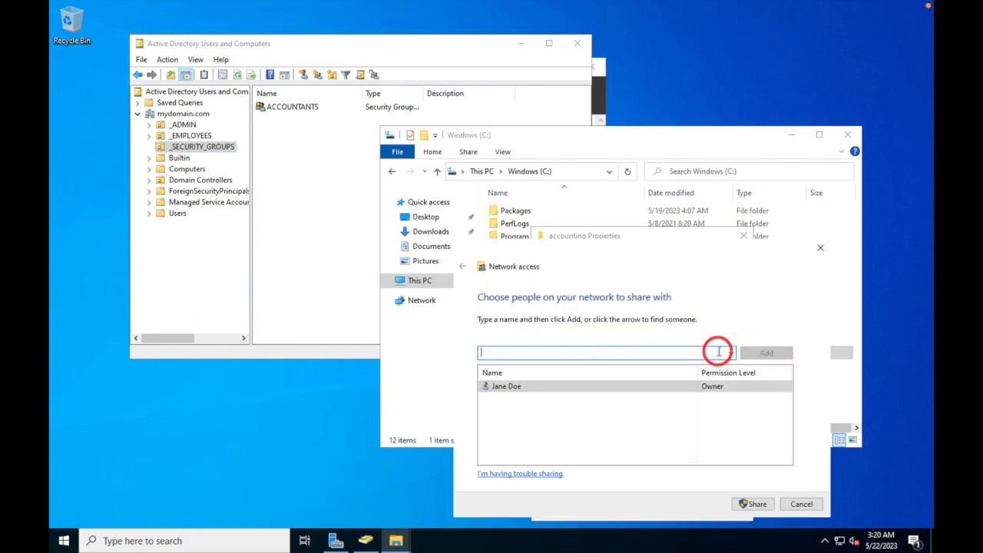
pyautogui.write('ACCOUNTANTS')
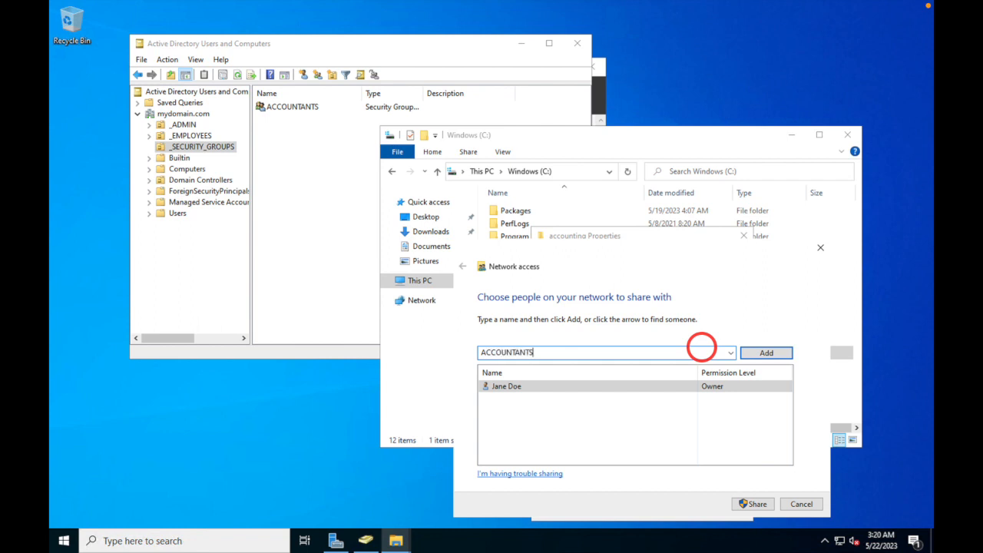
pyautogui.click(773, 352)
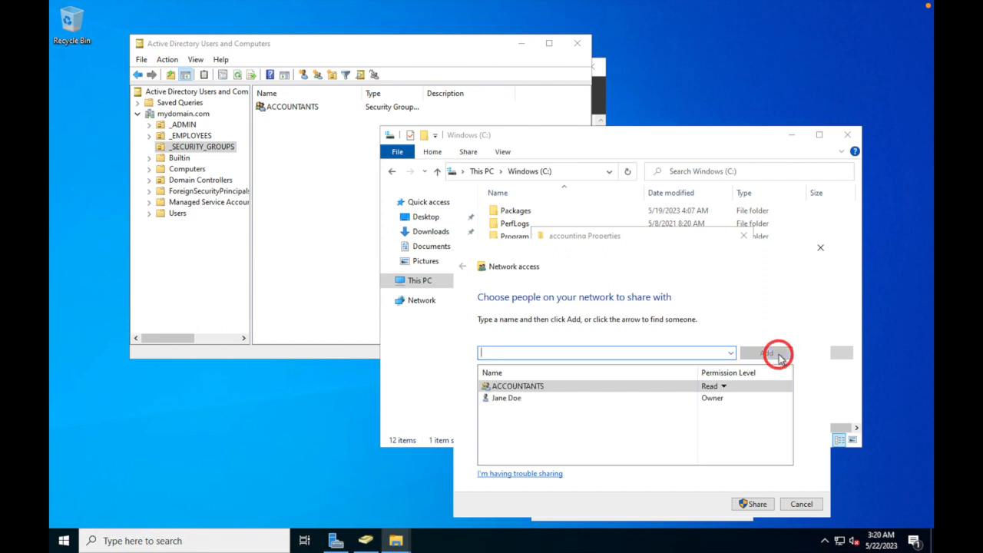
pyautogui.click(720, 388)
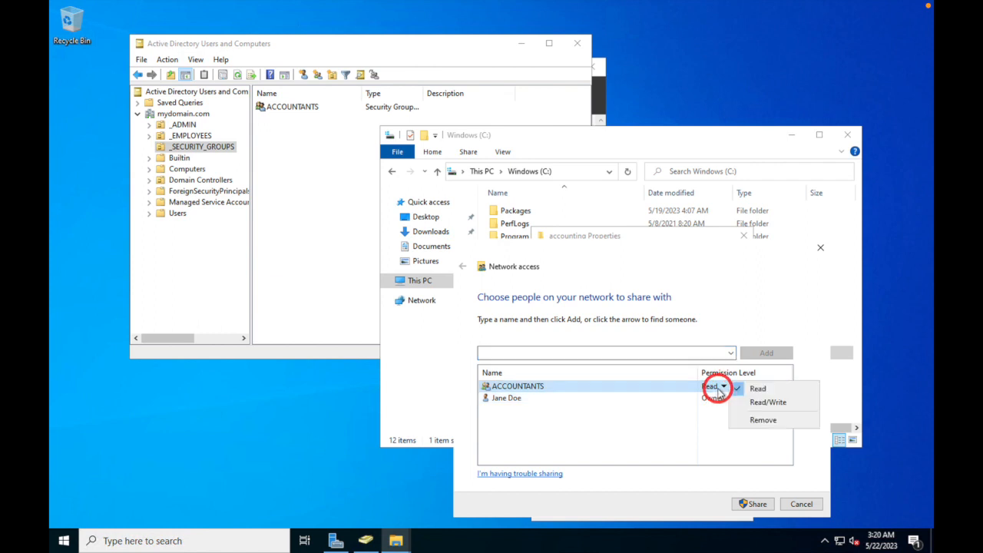
pyautogui.click(768, 402)
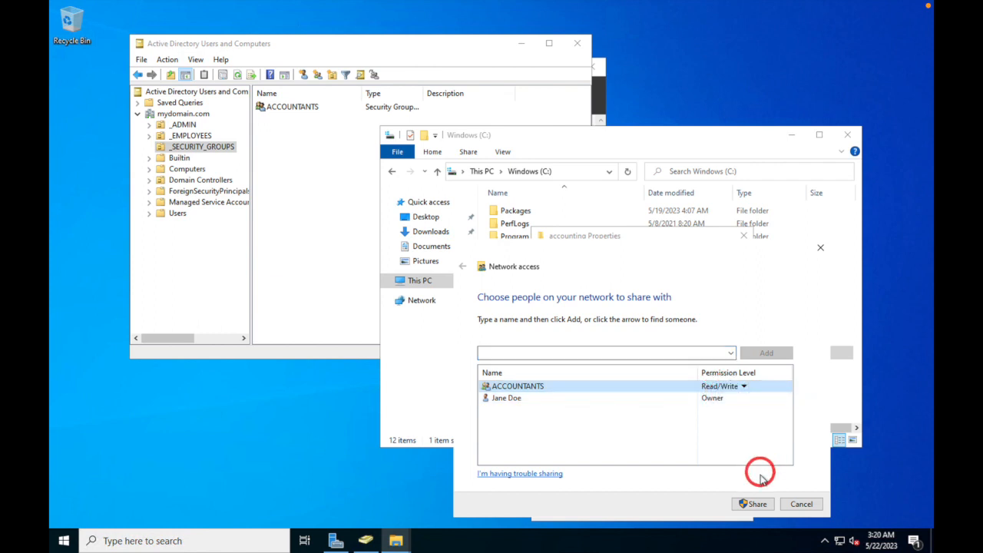
pyautogui.click(760, 506)
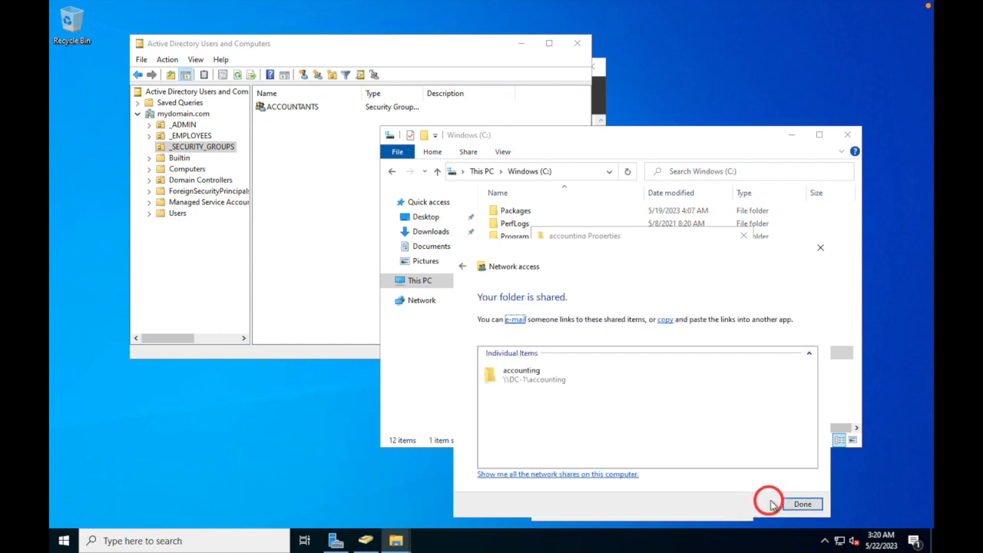
pyautogui.click(805, 505)
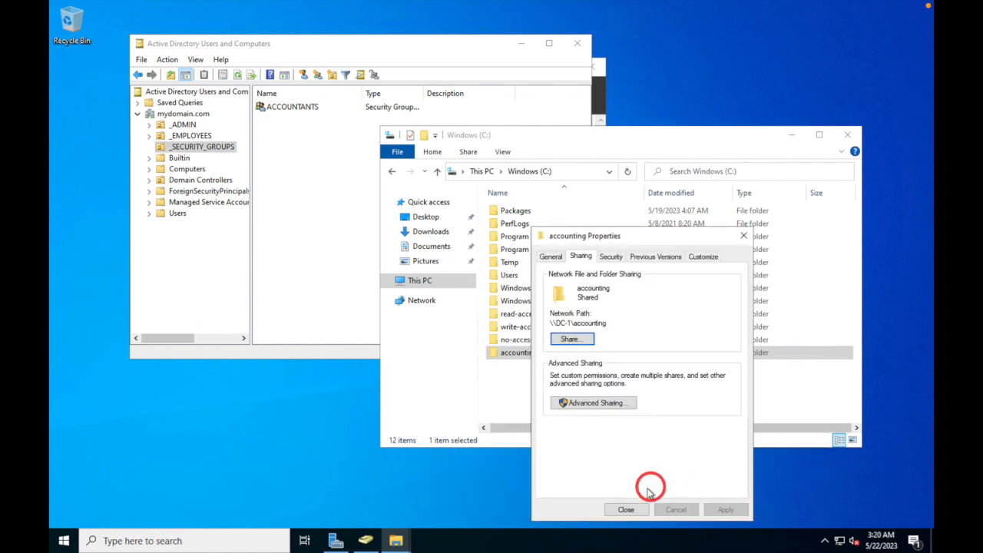
# Close the accounting Properties dialog and exit DC1's full screen to reveal Client-1.
pyautogui.click(626, 510)
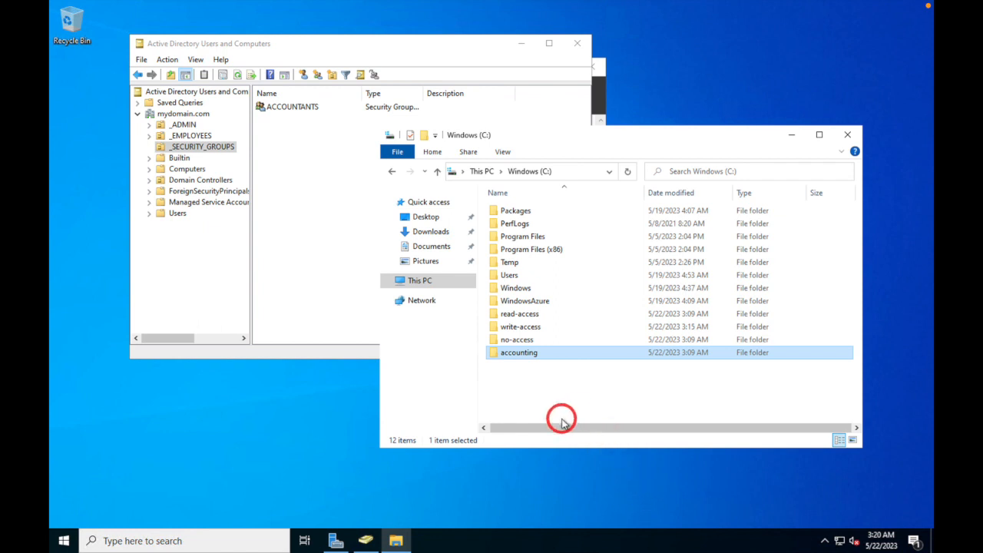
pyautogui.moveTo(227, 4)
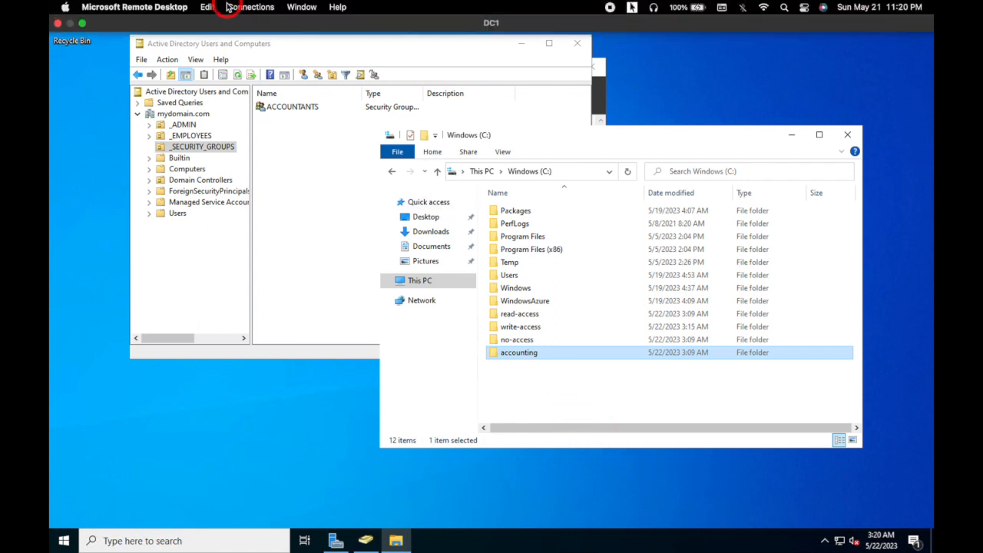
pyautogui.click(82, 25)
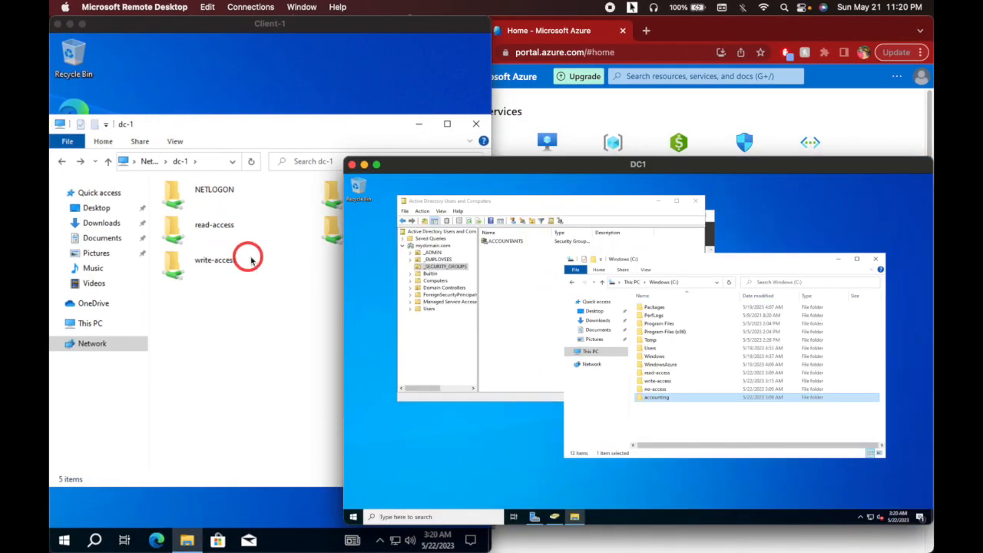
# On full-screen Client-1, refresh dc-1's shares, try opening accounting, and dismiss the access-denied error.
pyautogui.click(83, 23)
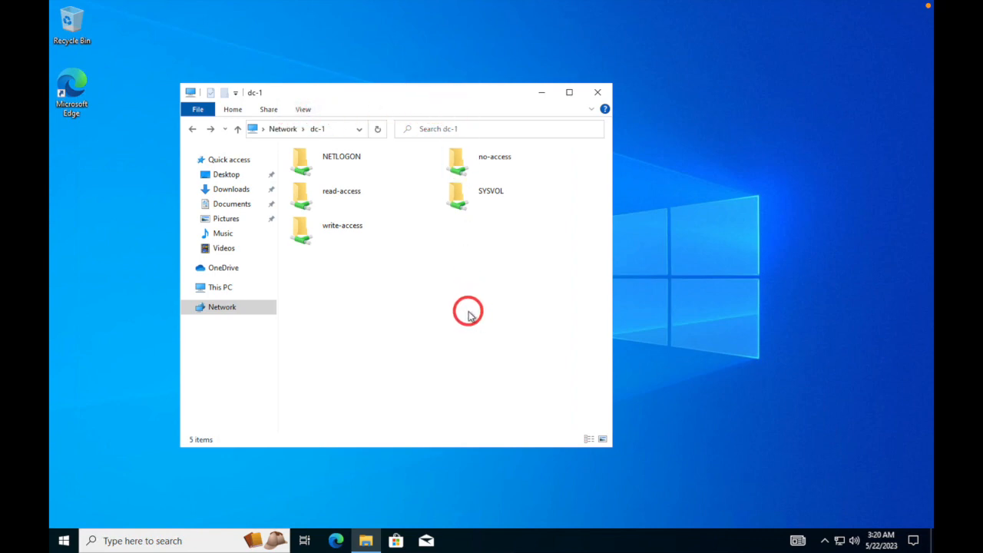
pyautogui.press('super+r')
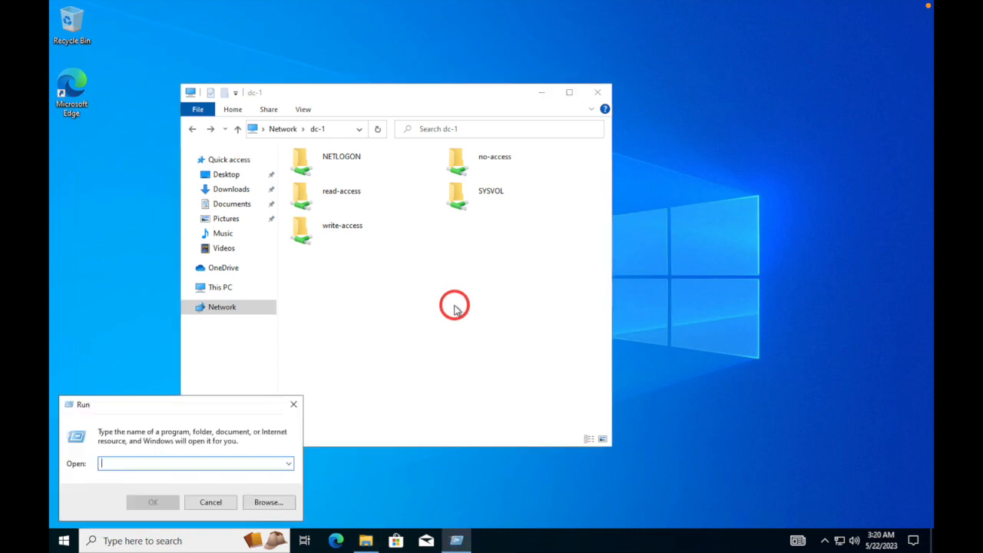
pyautogui.click(295, 405)
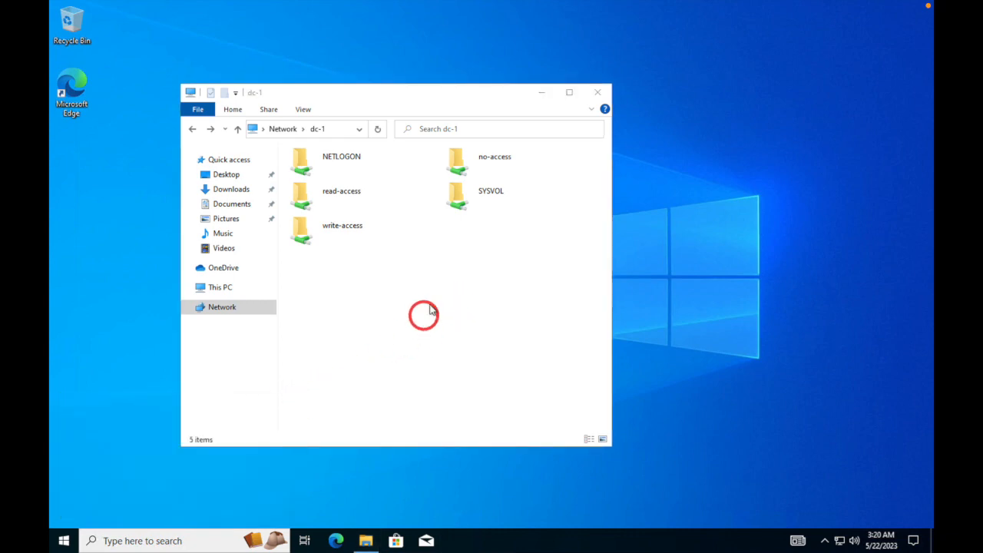
pyautogui.click(494, 269)
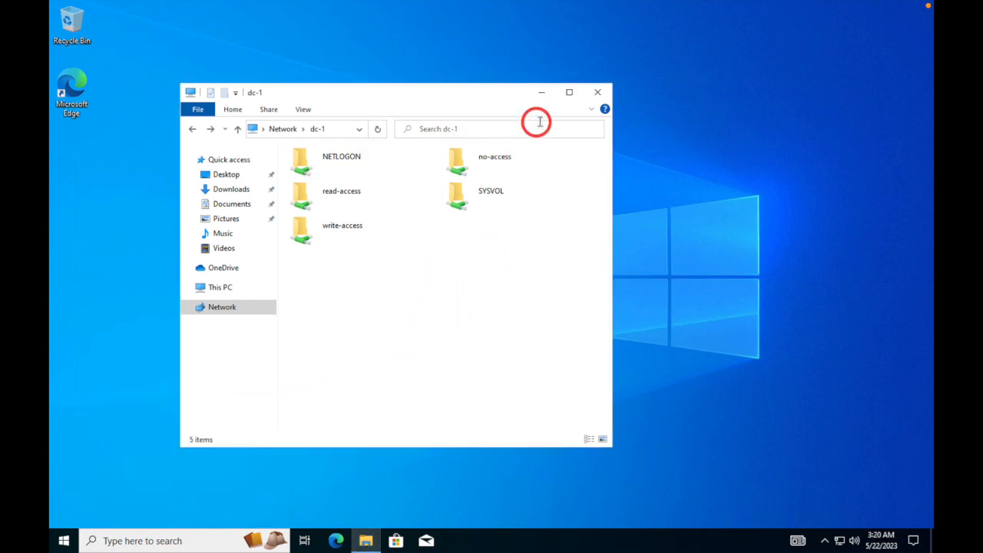
pyautogui.click(378, 130)
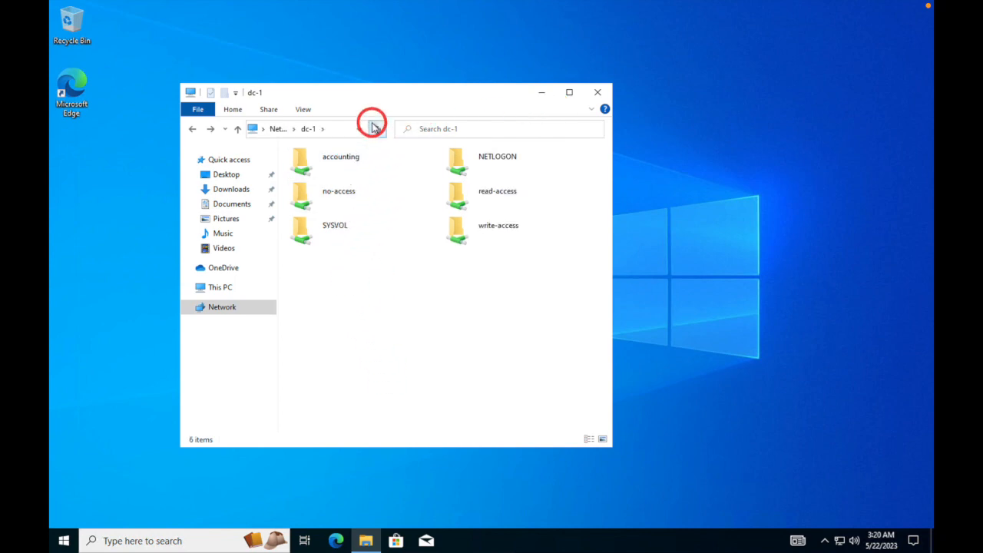
pyautogui.click(347, 162)
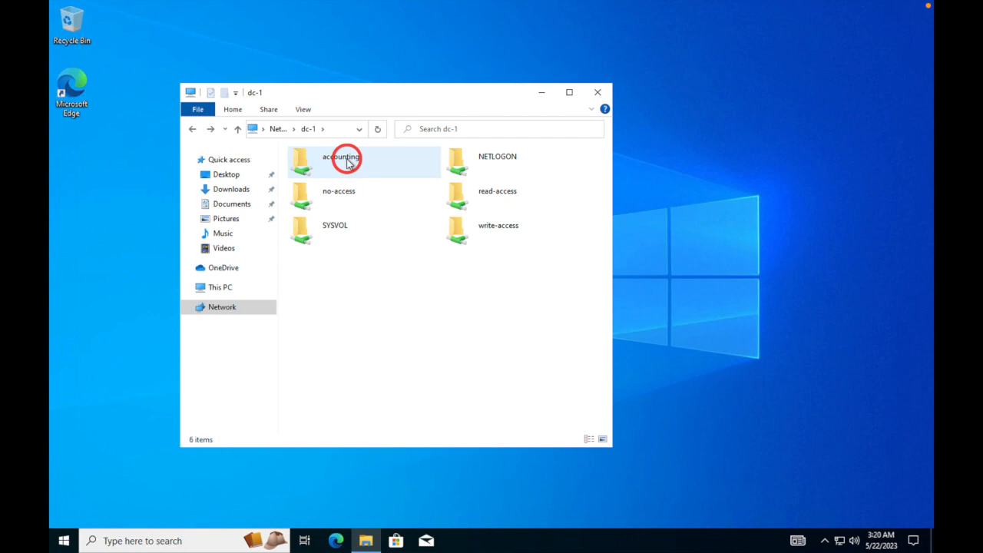
pyautogui.doubleClick(347, 161)
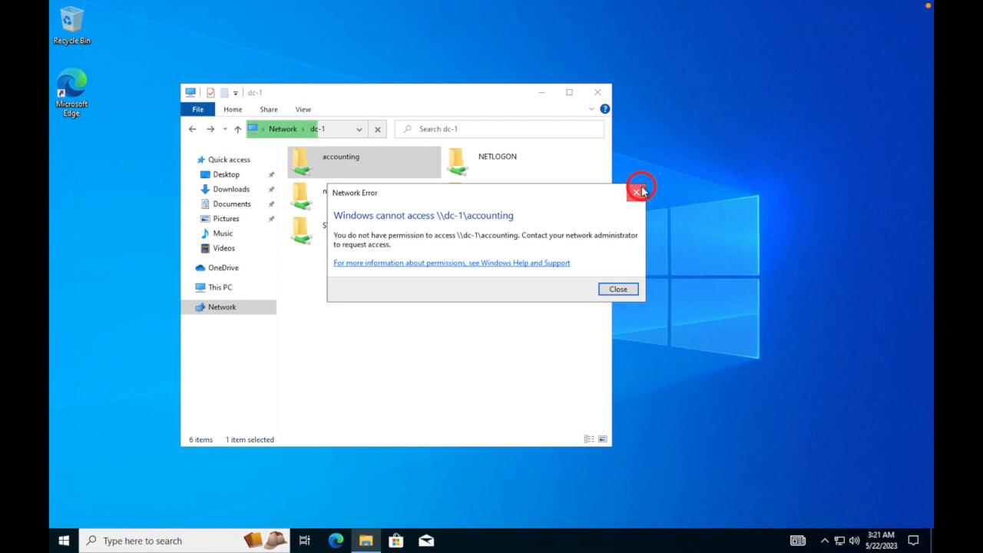
pyautogui.click(641, 192)
# Exit Client-1 full screen, make DC1 full screen, and bring Active Directory Users and Computers forward.
pyautogui.moveTo(50, 4)
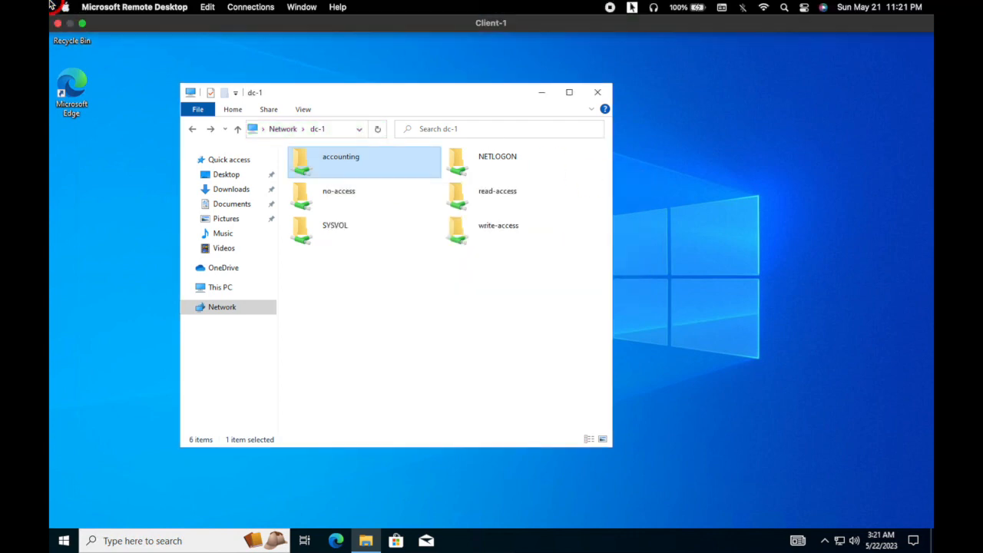
pyautogui.click(82, 25)
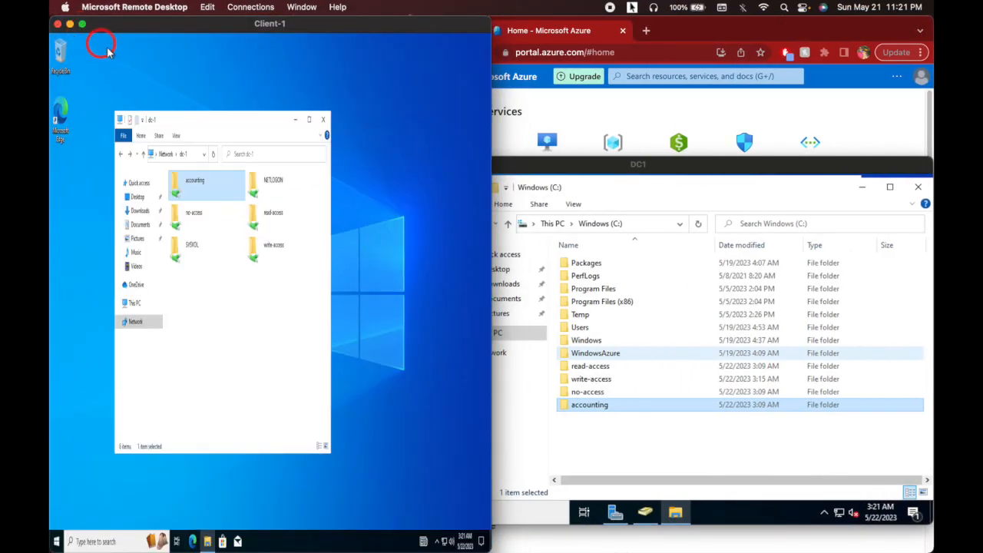
pyautogui.click(725, 185)
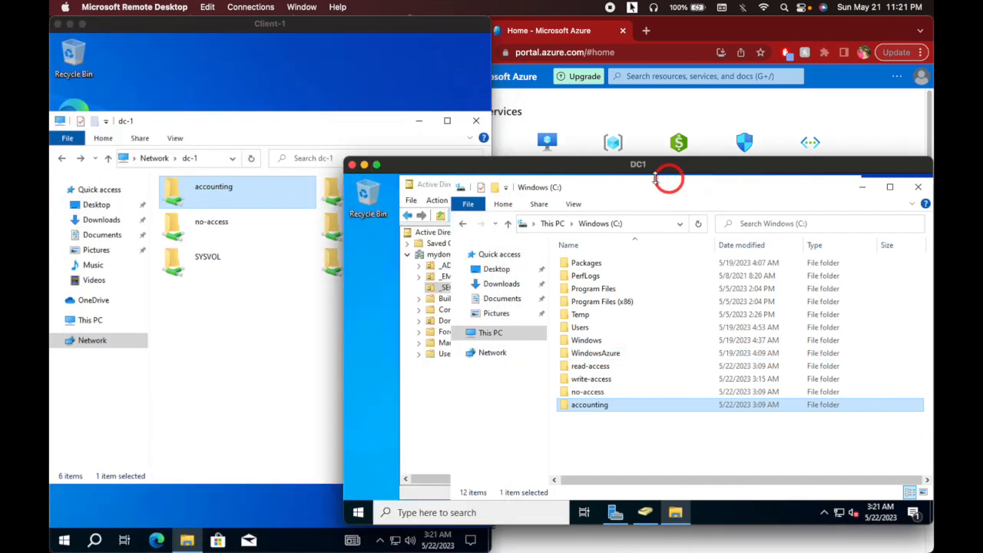
pyautogui.click(377, 166)
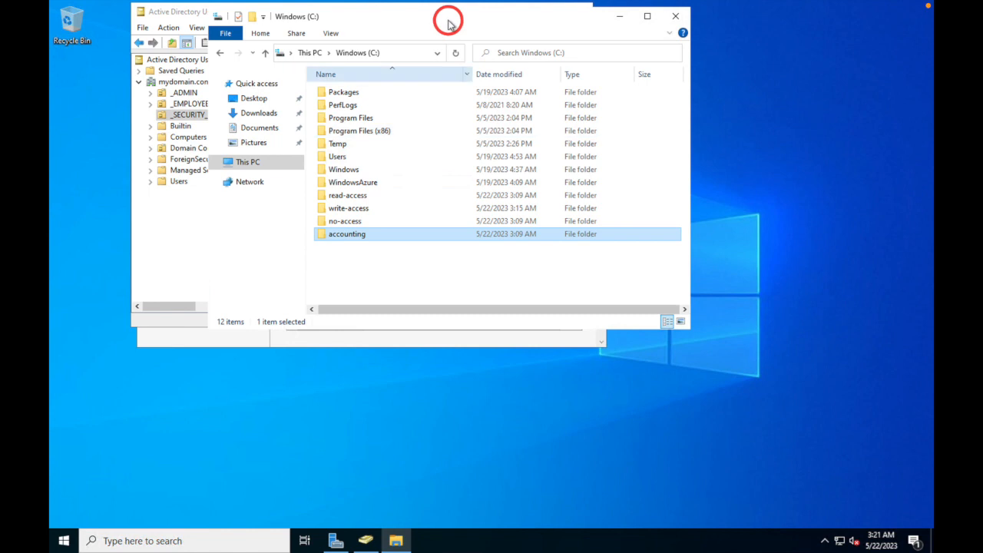
pyautogui.moveTo(445, 20); pyautogui.dragTo(634, 143)
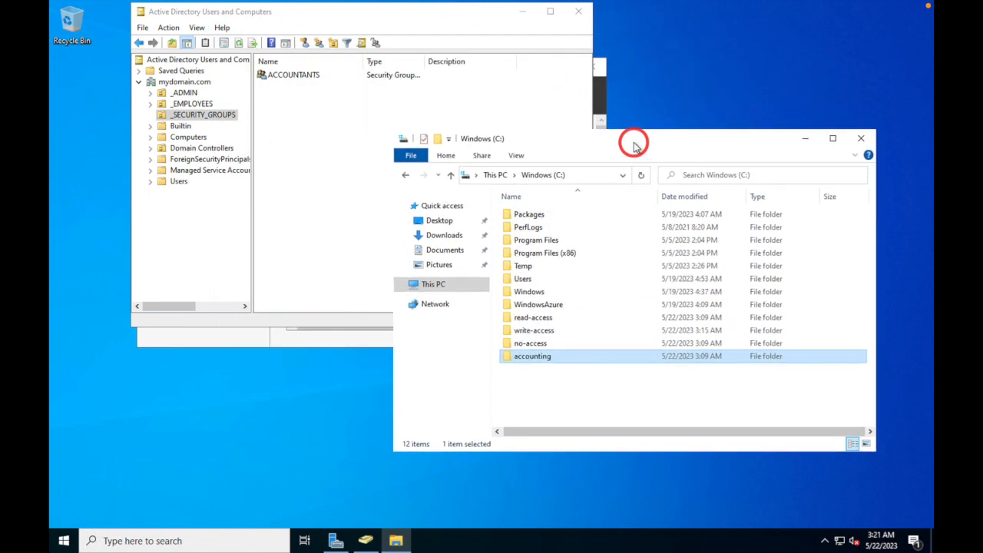
pyautogui.click(424, 15)
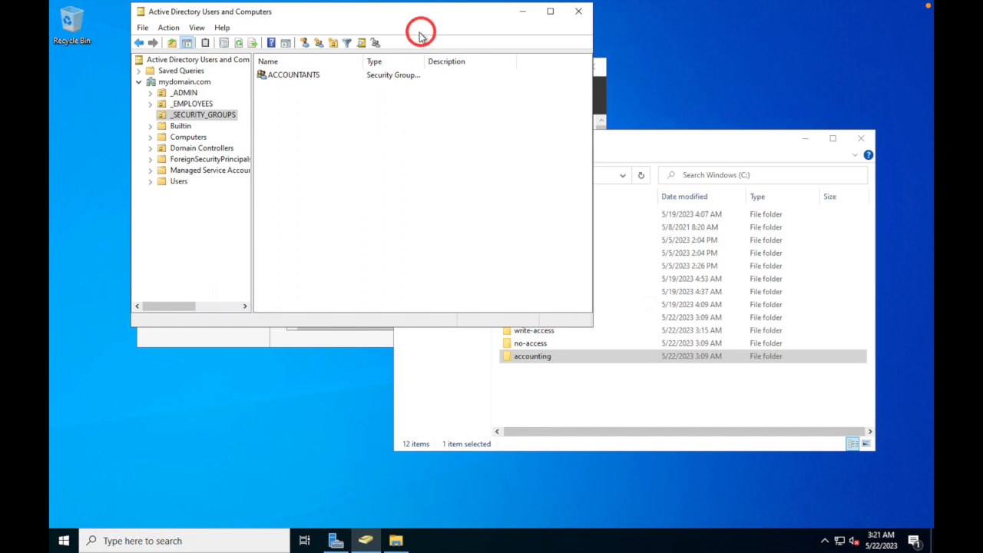
# Inspect ACCOUNTANTS' empty Members list, cancel the Add dialog, and close the group's properties.
pyautogui.doubleClick(303, 74)
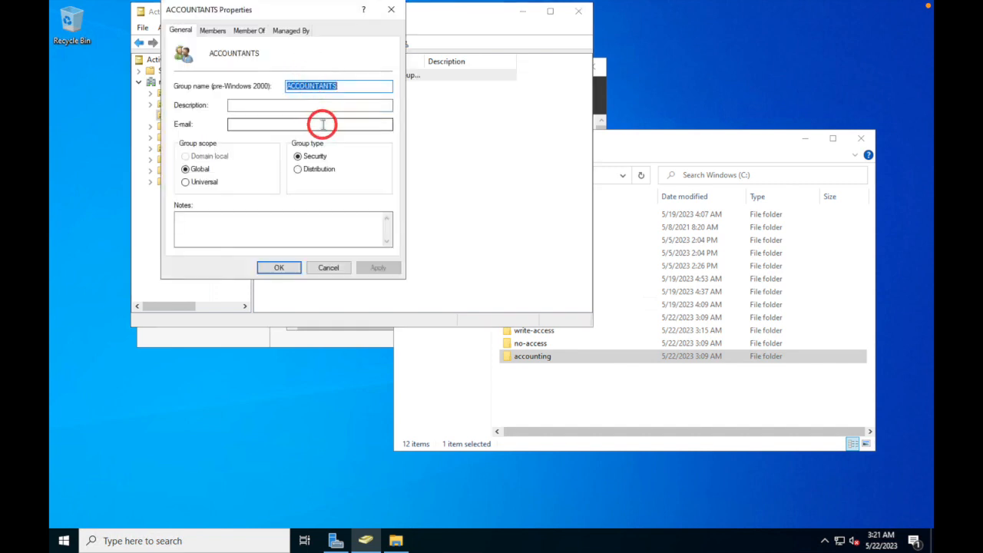
pyautogui.click(213, 31)
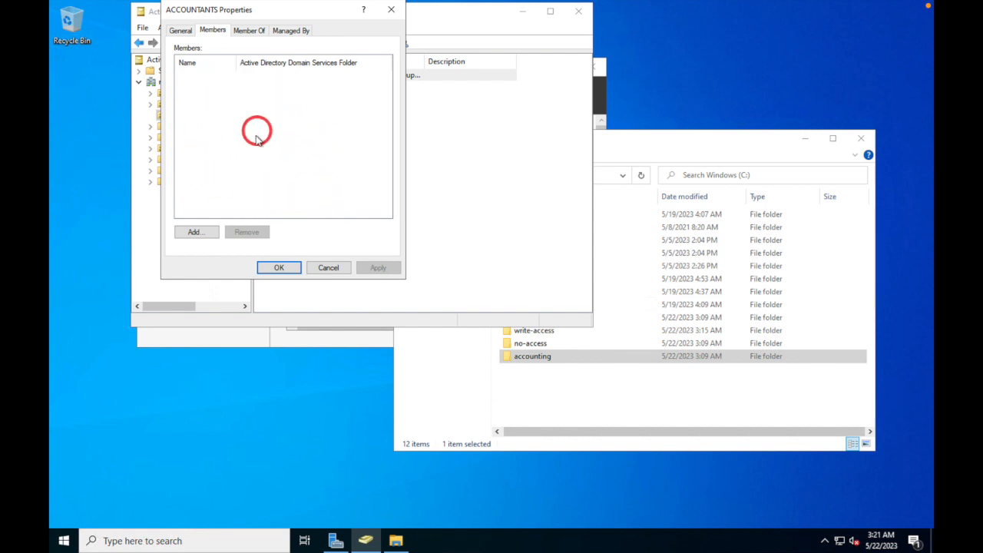
pyautogui.click(207, 235)
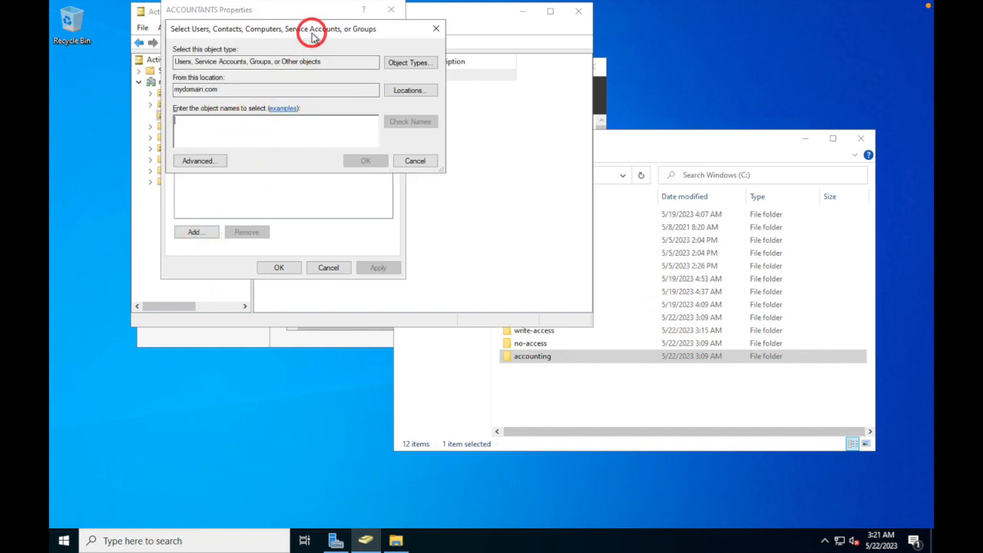
pyautogui.moveTo(314, 30); pyautogui.dragTo(382, 97)
pyautogui.moveTo(450, 171); pyautogui.dragTo(284, 262)
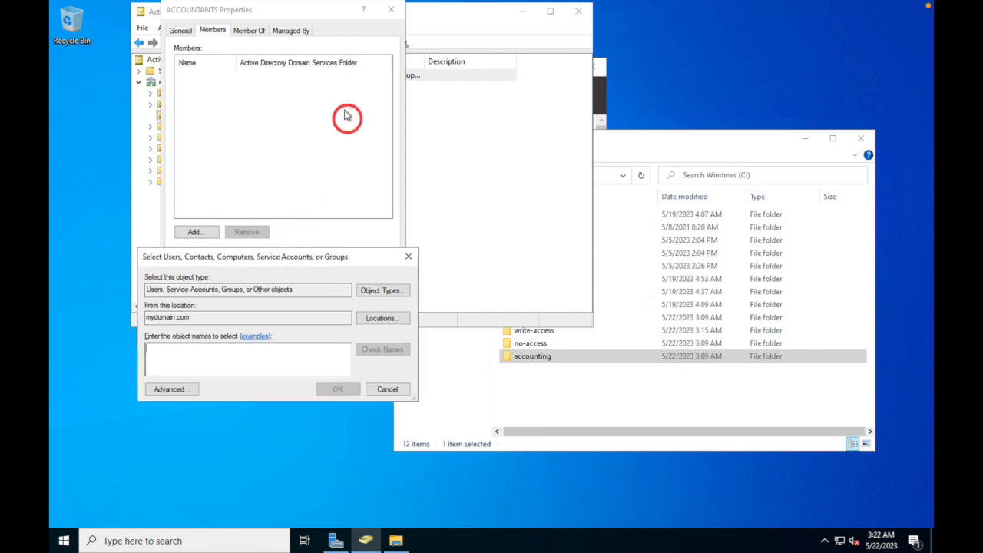
pyautogui.click(312, 23)
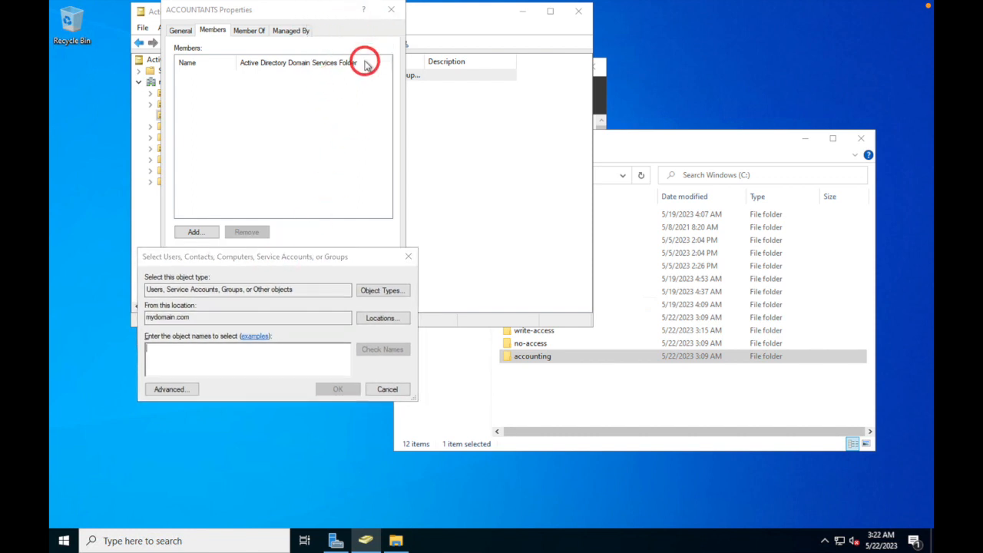
pyautogui.click(385, 389)
pyautogui.click(394, 12)
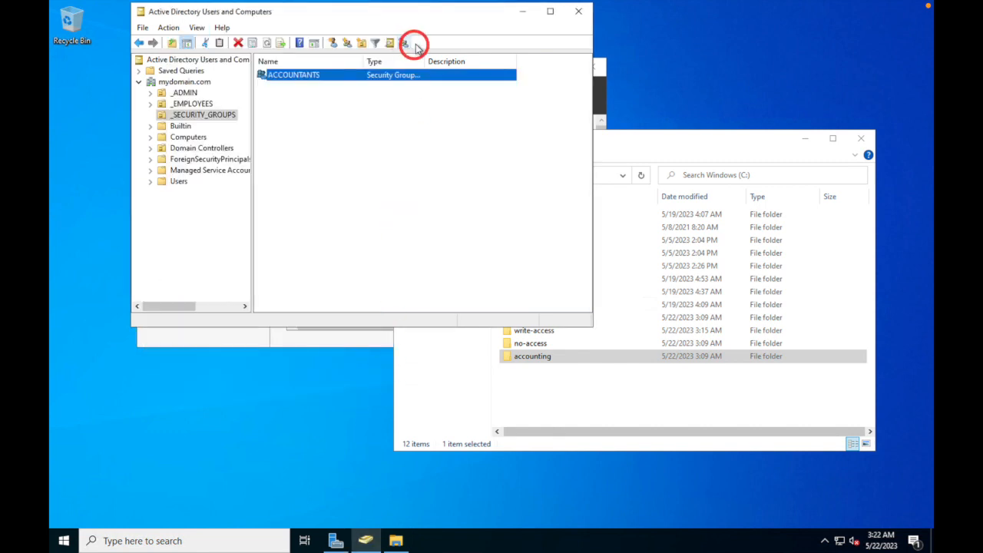
# Open the _EMPLOYEES unit, dismiss the item-limit notice, and scroll through its user accounts.
pyautogui.moveTo(408, 18); pyautogui.dragTo(371, 136)
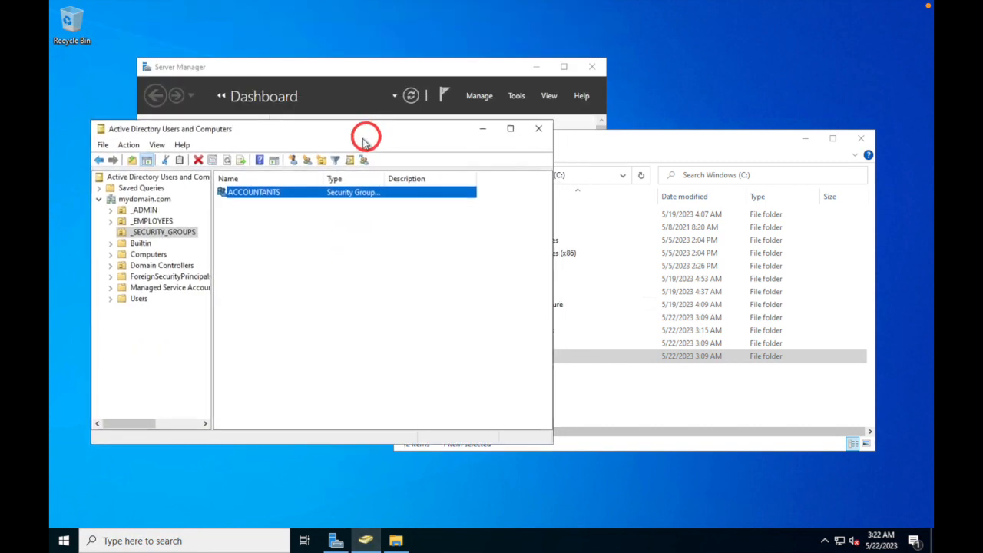
pyautogui.click(151, 220)
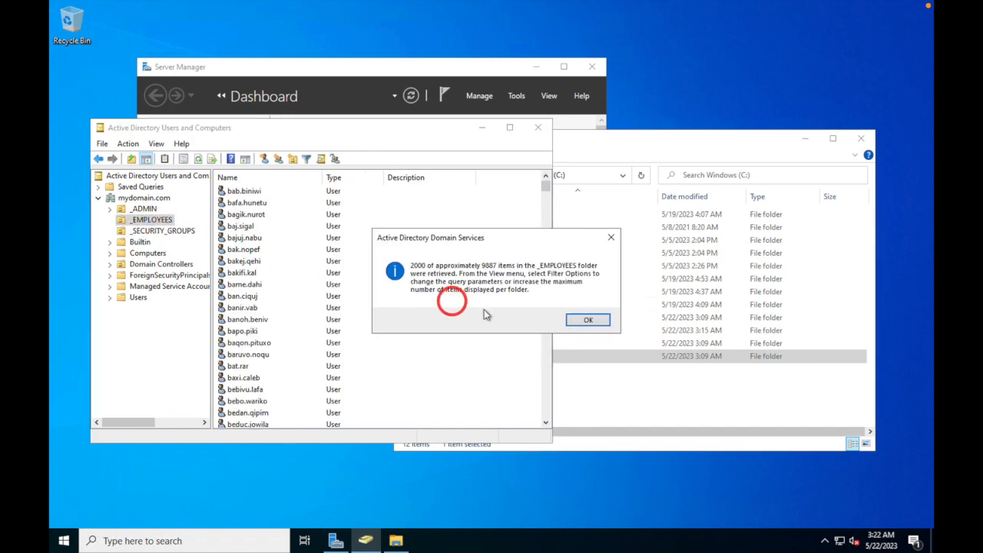
pyautogui.click(590, 321)
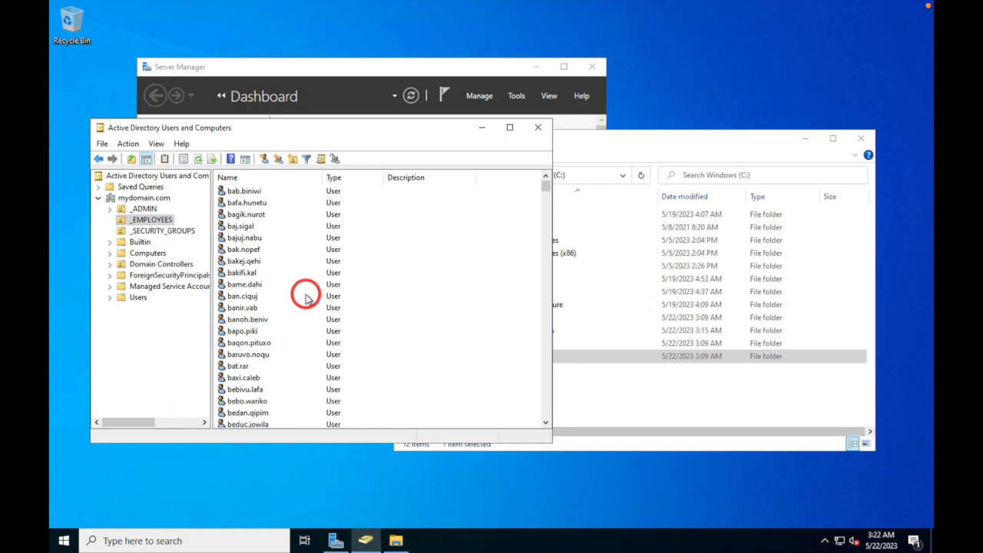
pyautogui.scroll(-3, 305, 298)
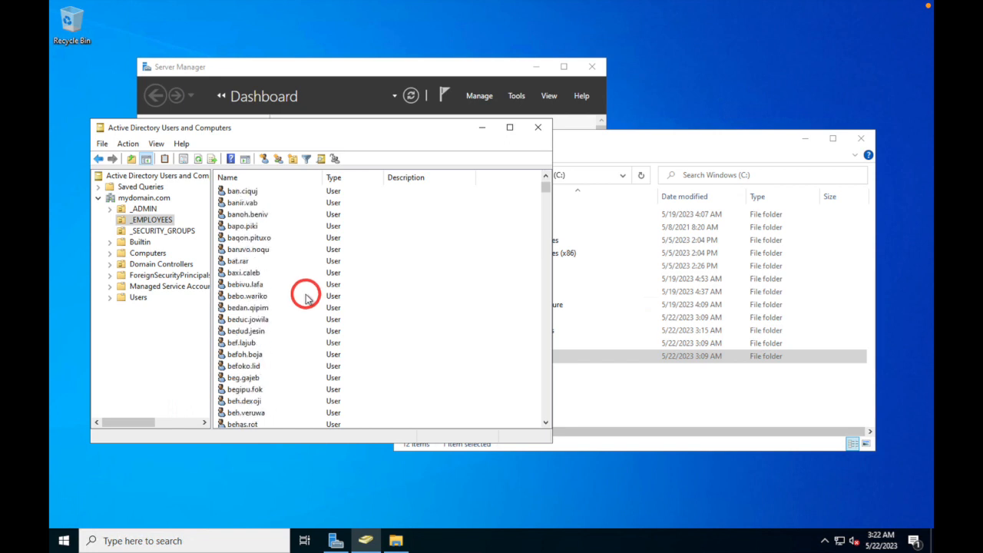
pyautogui.scroll(-3, 305, 299)
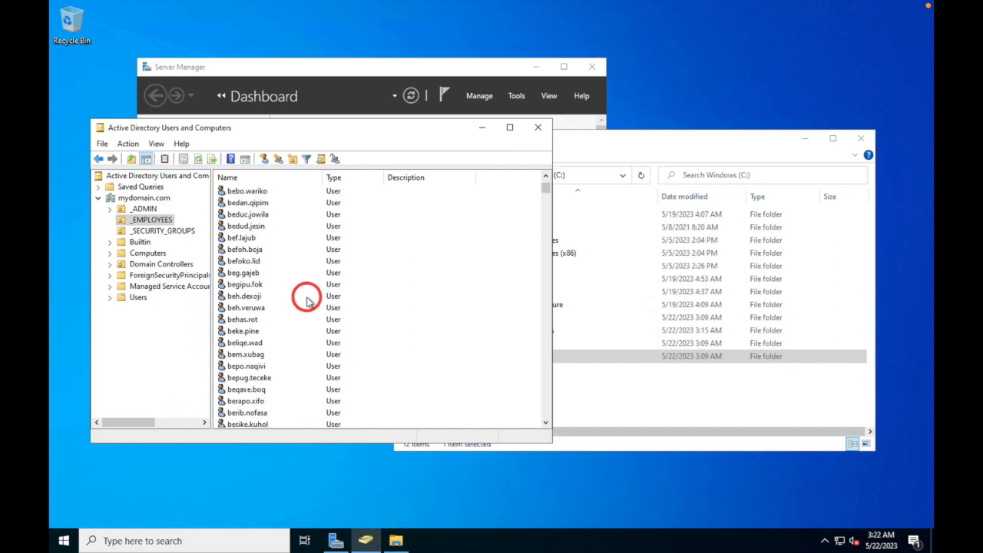
pyautogui.scroll(-3, 307, 300)
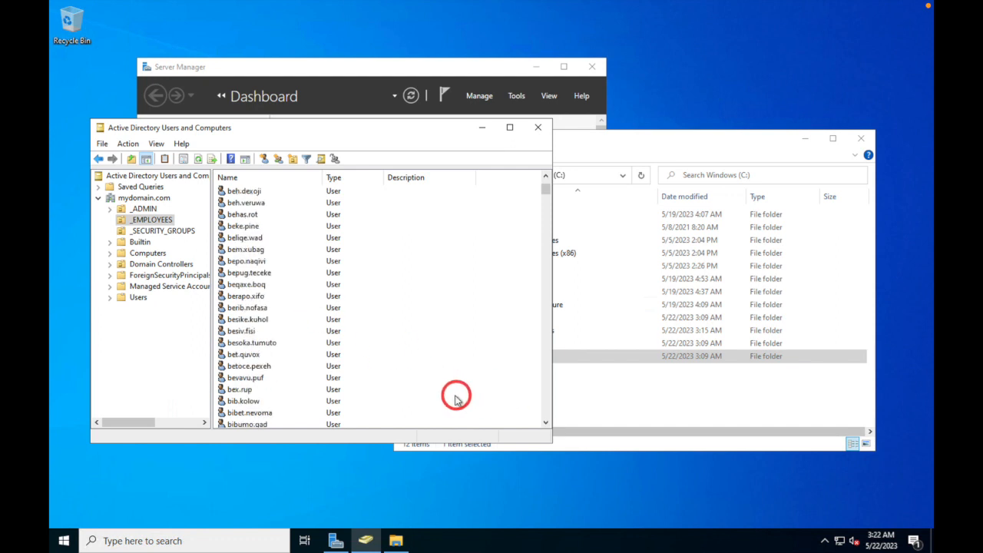
# Open Command Prompt on DC1 and run WHOAMI to see the signed-in account.
pyautogui.click(232, 542)
pyautogui.write('CMD')
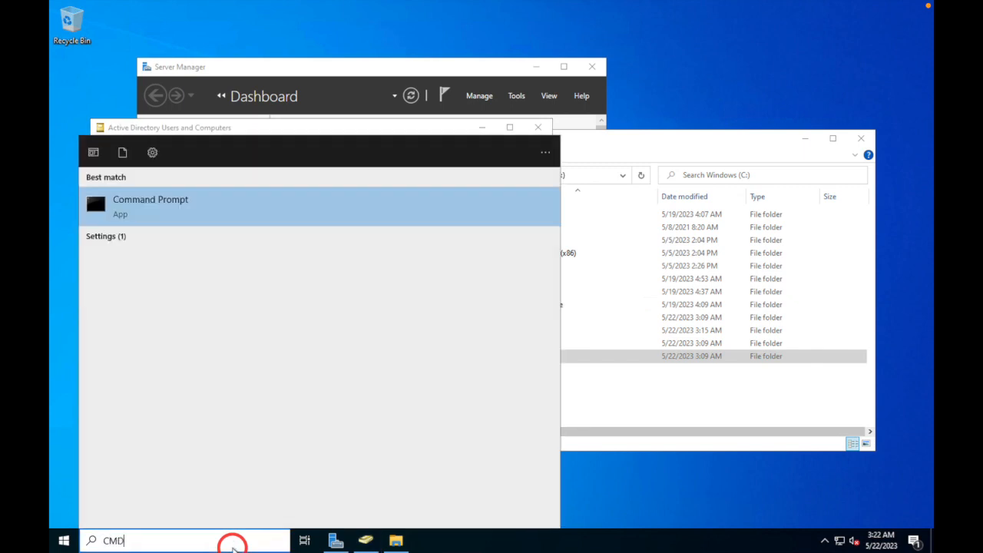
pyautogui.click(106, 202)
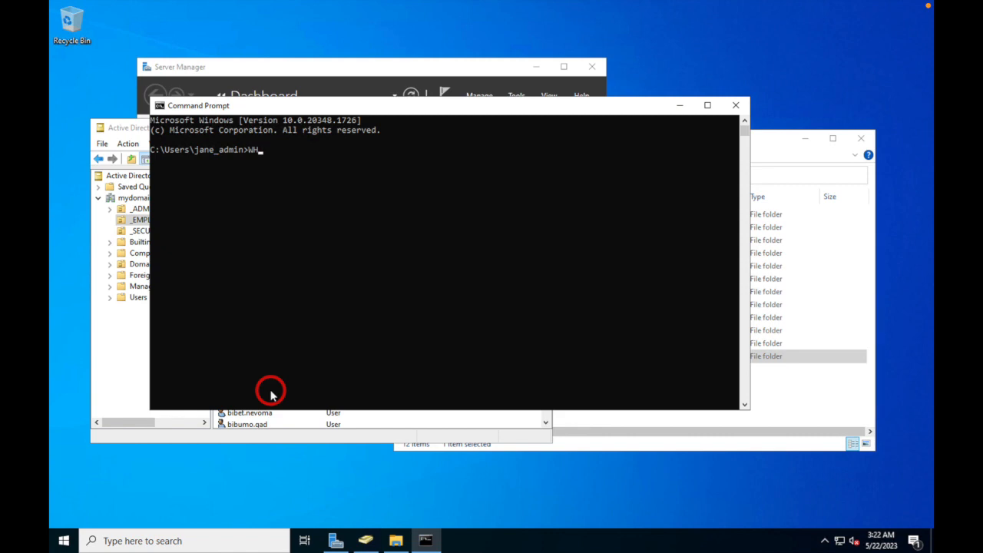
pyautogui.write('WHOAMI')
pyautogui.press('Return')
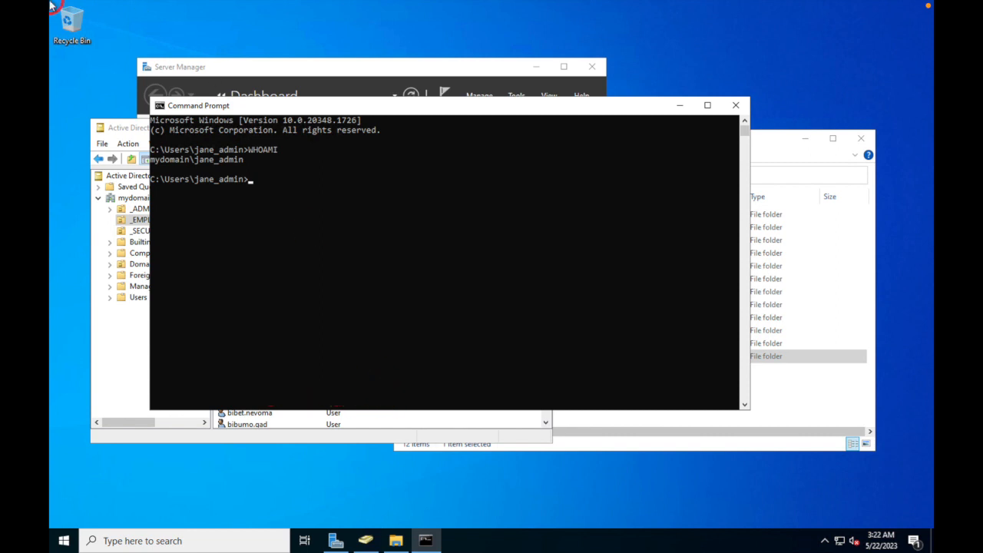
# Exit DC1 full screen and open Command Prompt on Client-1 from taskbar search.
pyautogui.moveTo(54, 3)
pyautogui.click(83, 24)
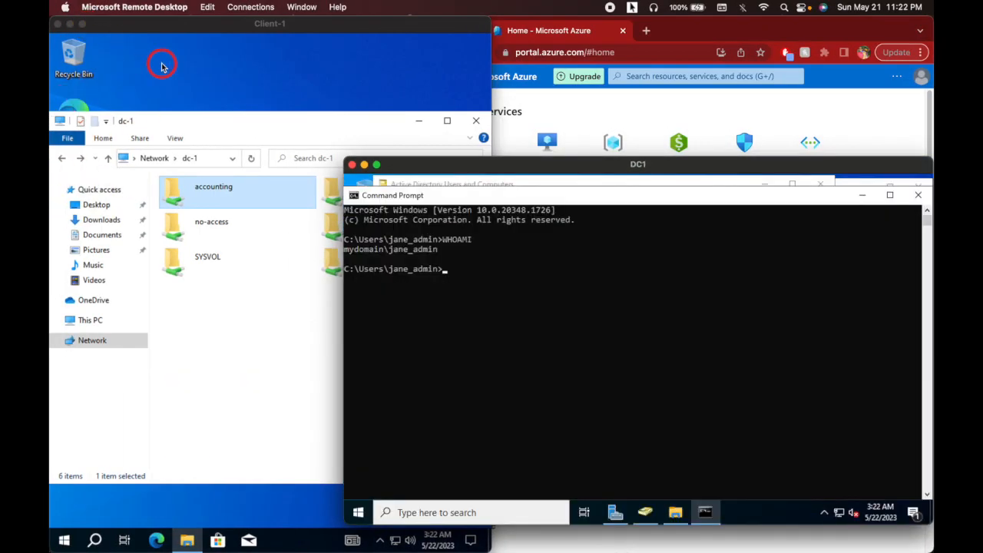
pyautogui.click(161, 66)
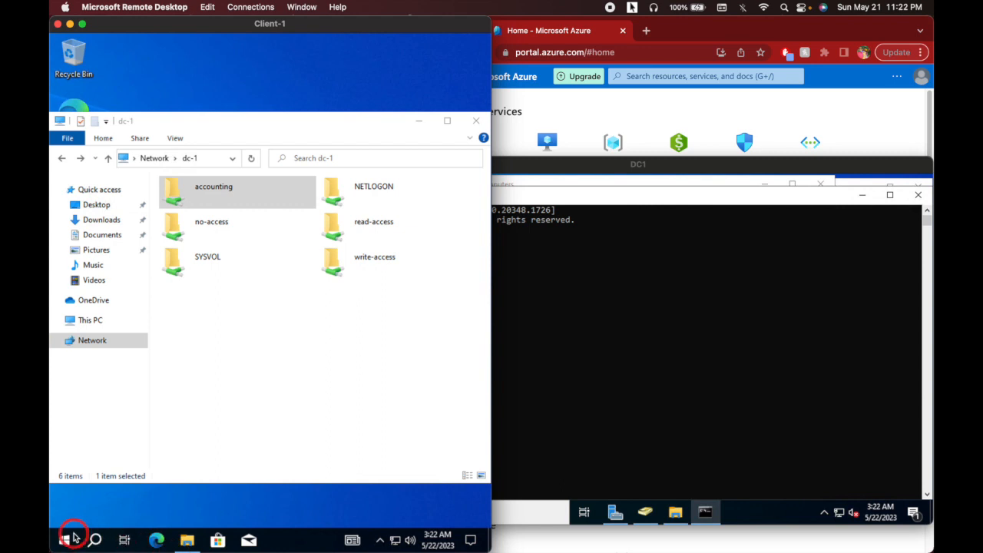
pyautogui.click(94, 539)
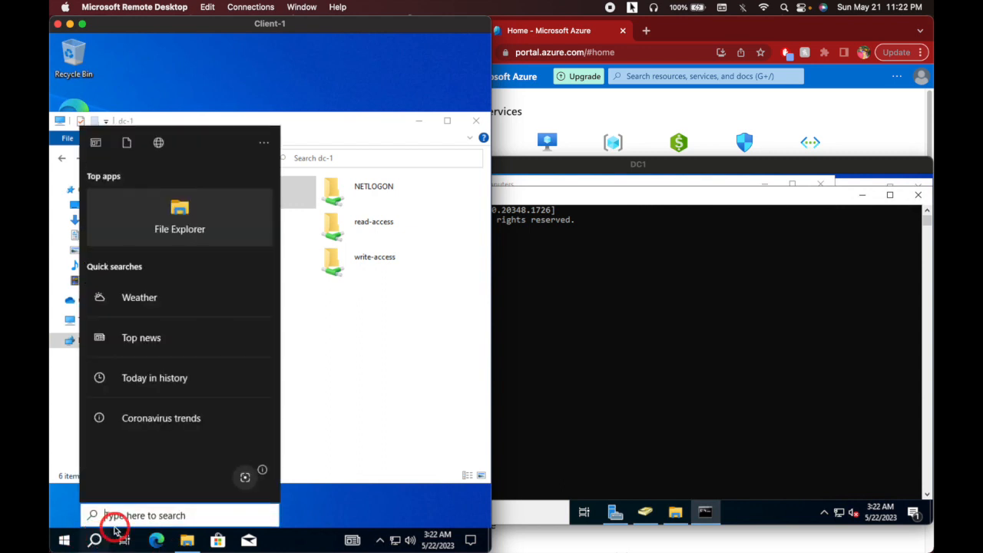
pyautogui.write('cmd')
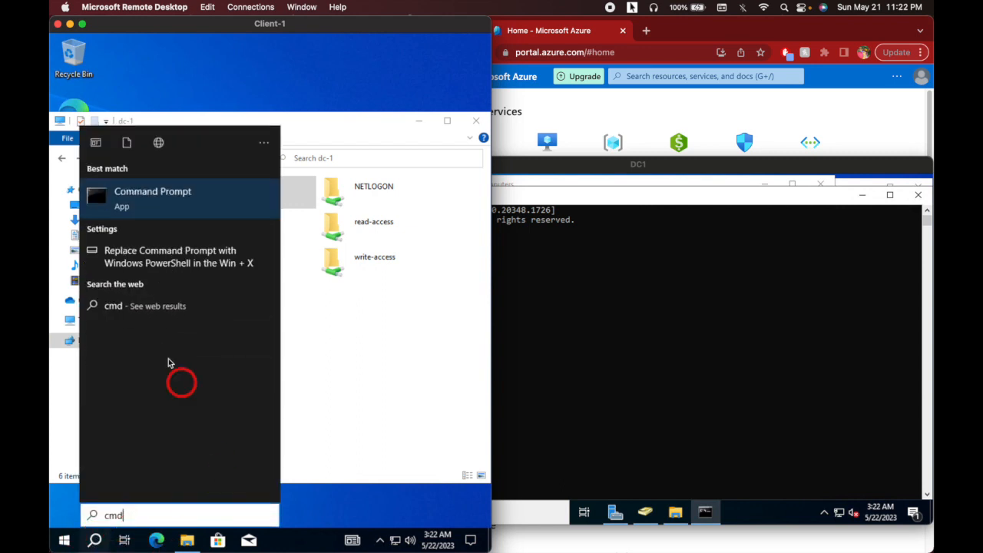
pyautogui.click(117, 197)
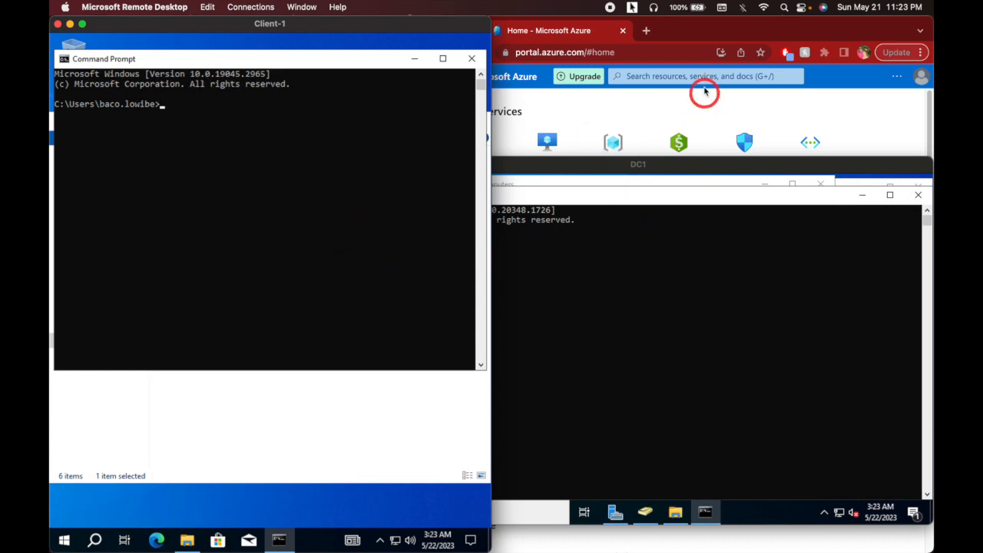
# Hide the Azure portal browser and bring the DC1 session to the front.
pyautogui.click(705, 34)
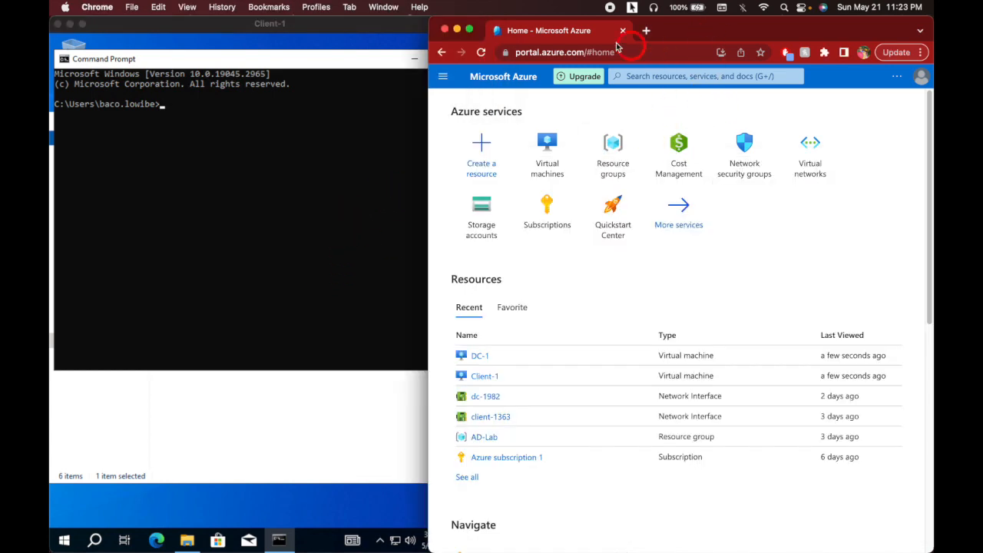
pyautogui.click(457, 30)
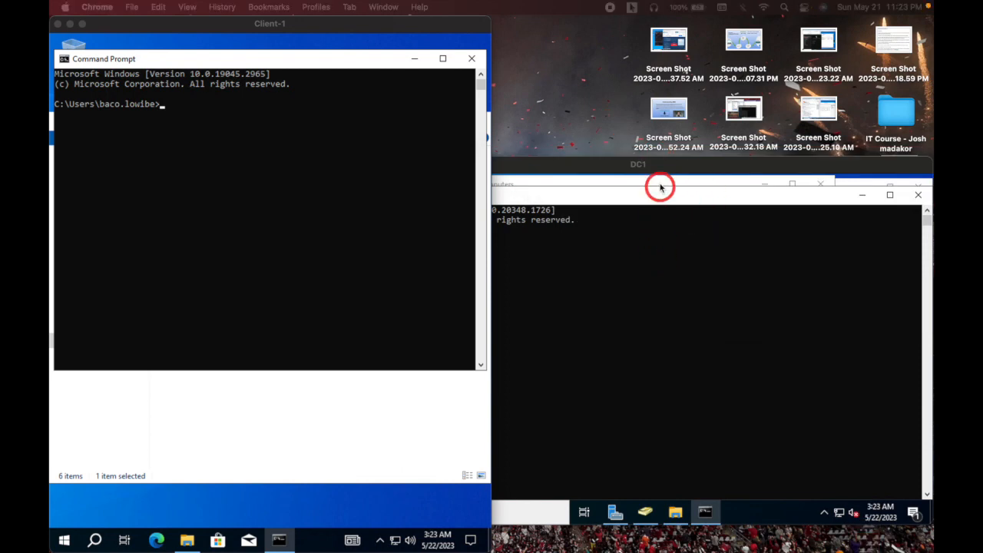
pyautogui.click(657, 167)
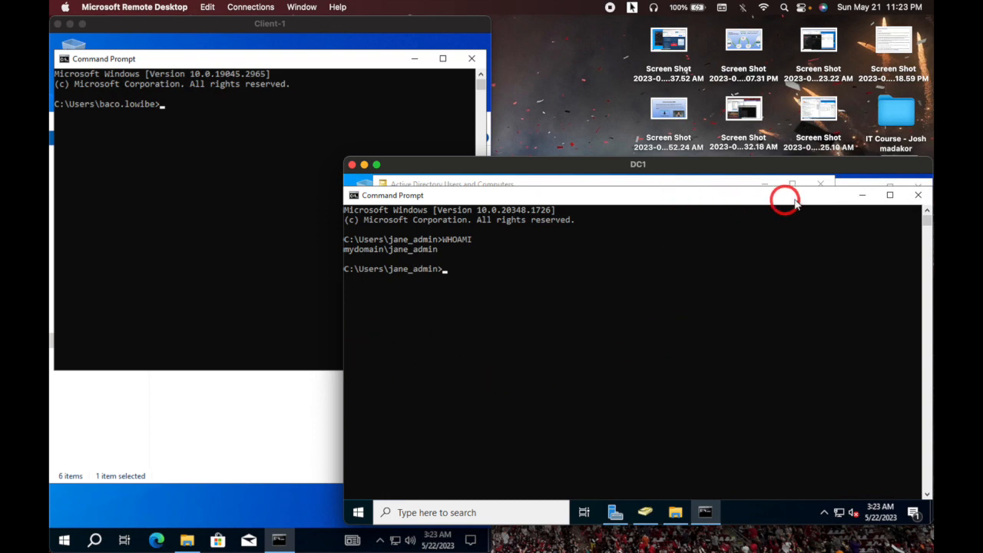
# Minimize DC1's command prompt, directory console, C: folder and Server Manager windows.
pyautogui.click(861, 195)
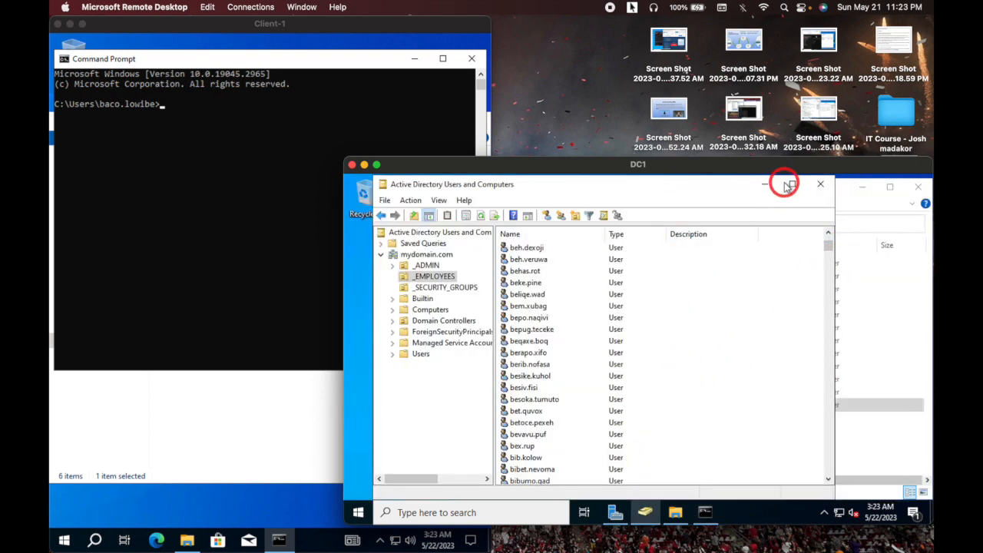
pyautogui.click(765, 185)
pyautogui.click(857, 185)
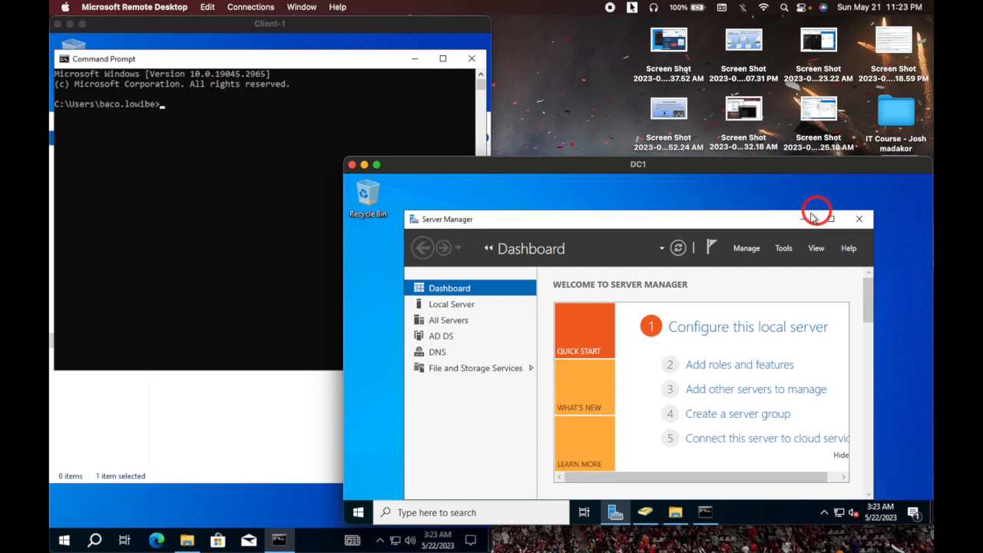
pyautogui.click(802, 217)
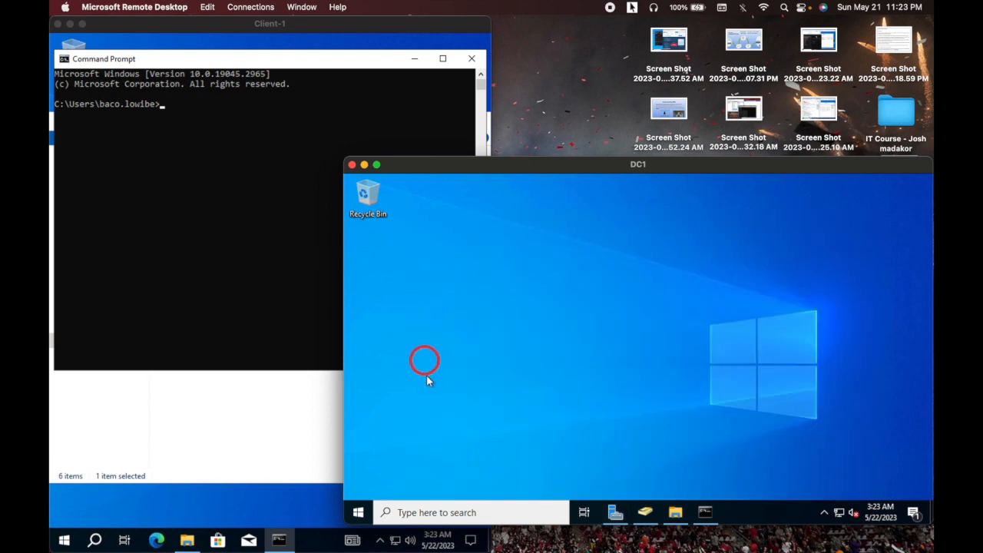
# Open Notepad on DC1 via Start search and select the account name written in it.
pyautogui.click(358, 512)
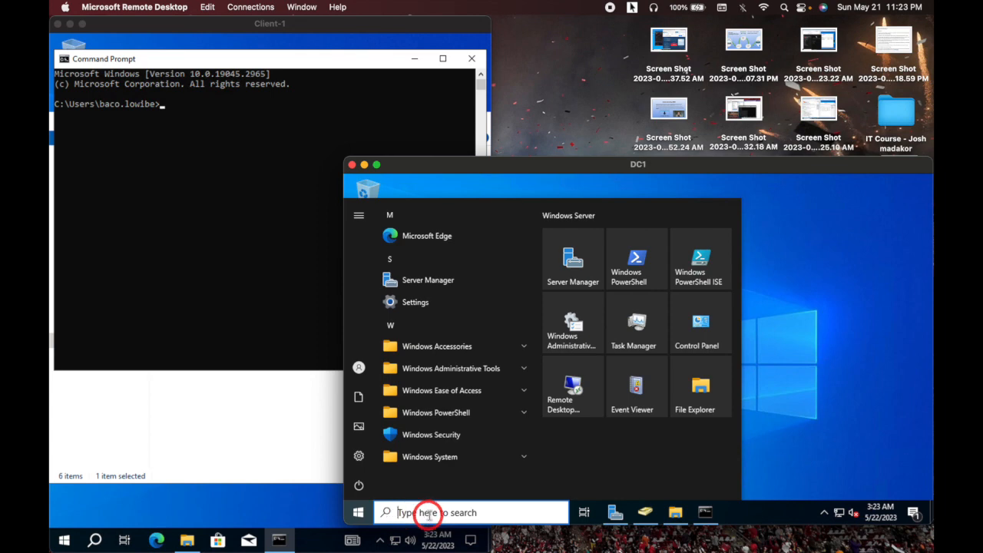
pyautogui.click(428, 513)
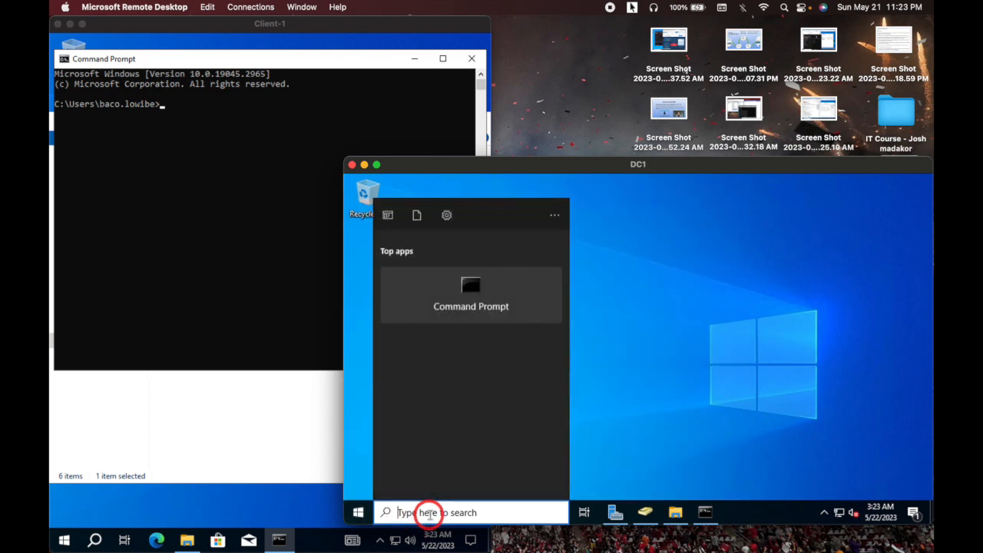
pyautogui.write('note')
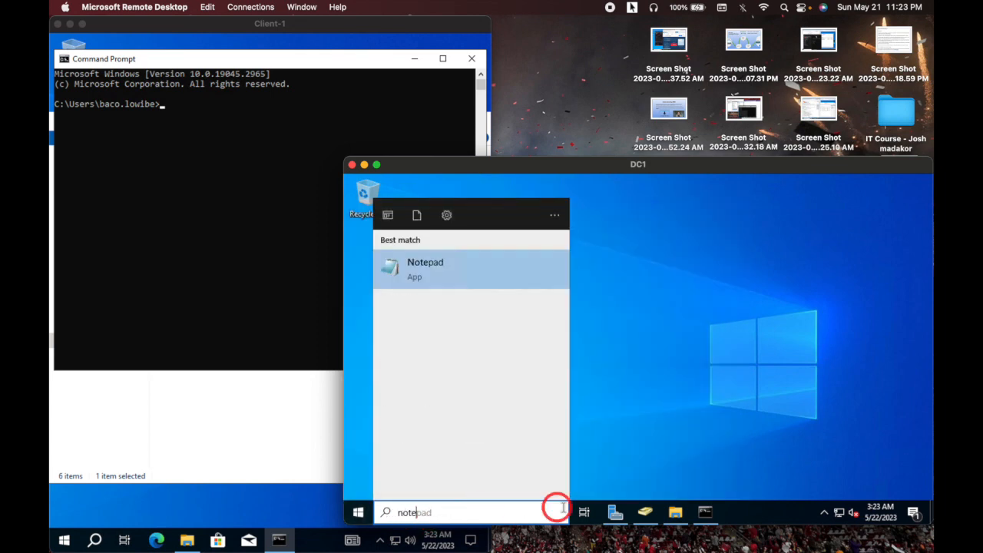
pyautogui.click(443, 269)
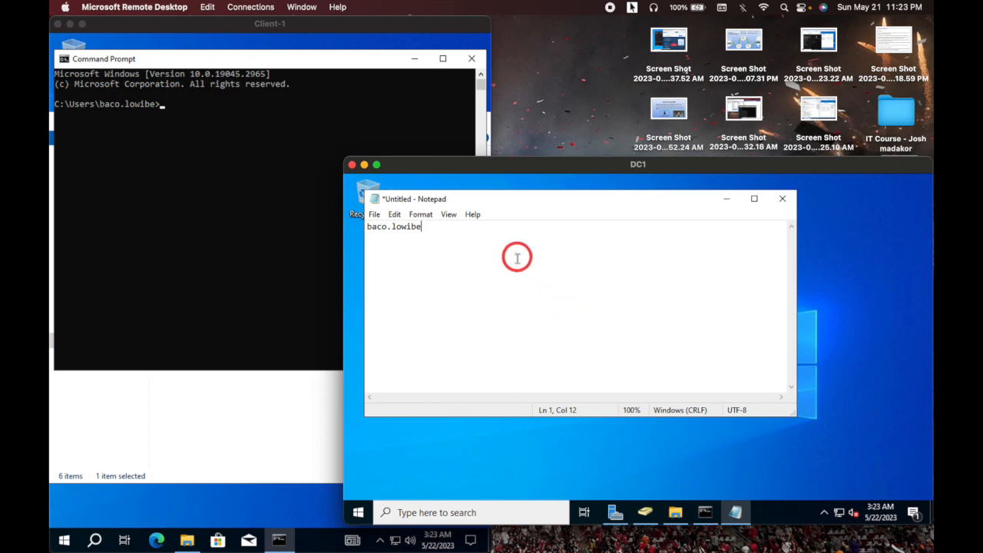
pyautogui.moveTo(520, 256); pyautogui.dragTo(298, 266)
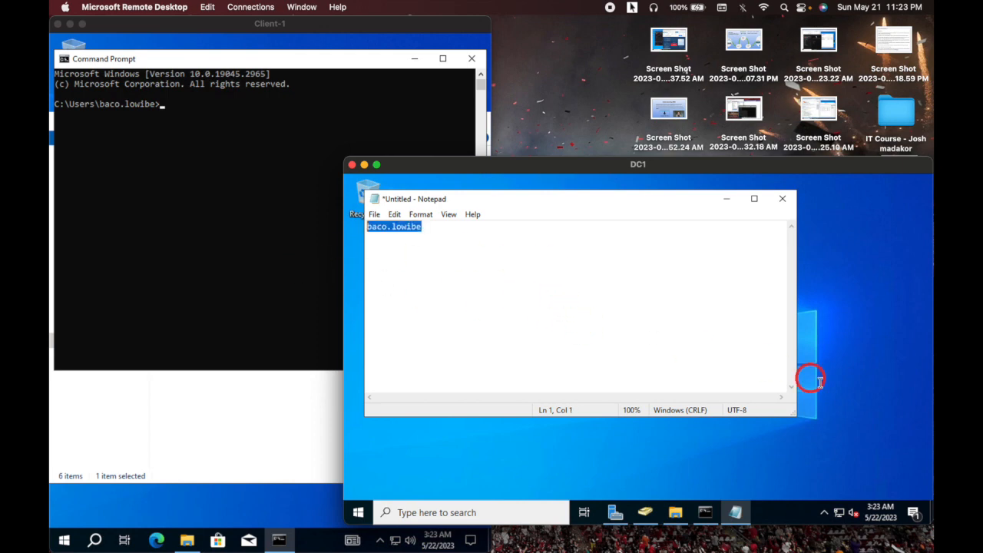
pyautogui.click(826, 239)
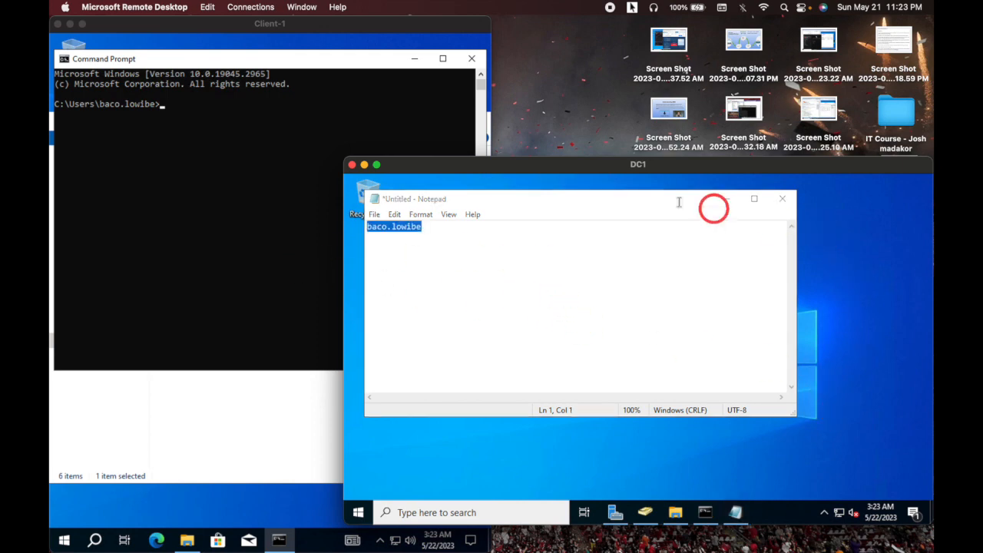
# Make the DC1 session full screen and bring the C: drive folder window forward.
pyautogui.click(378, 165)
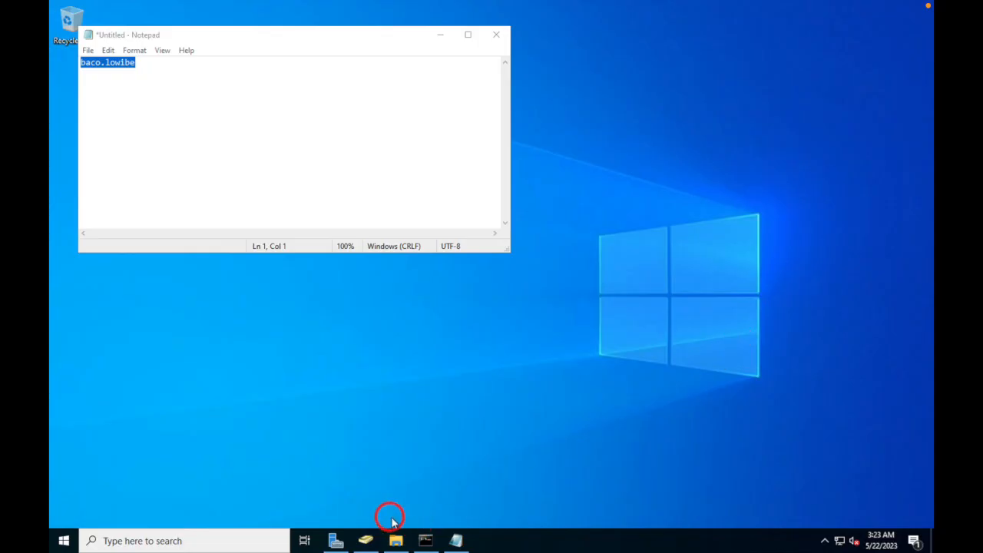
pyautogui.moveTo(400, 542)
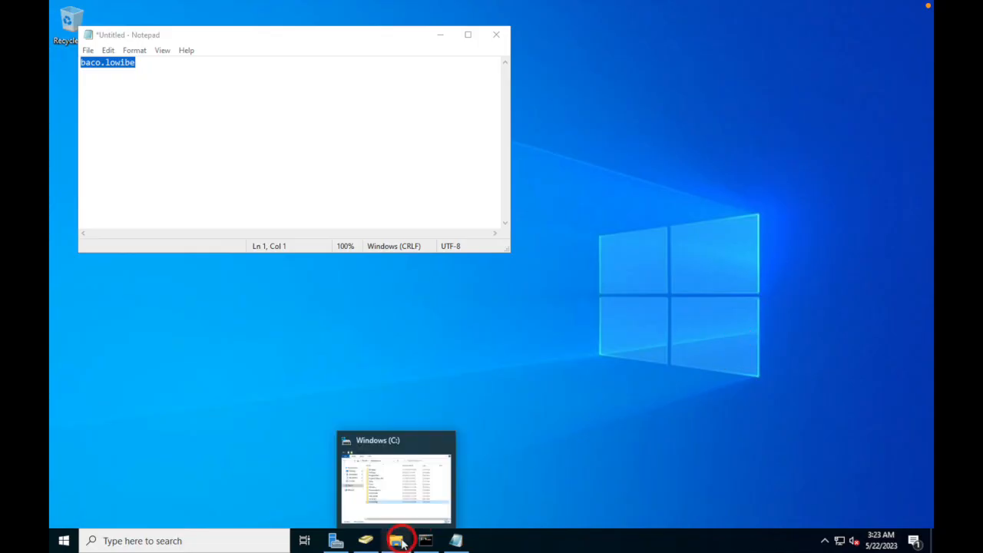
pyautogui.click(401, 541)
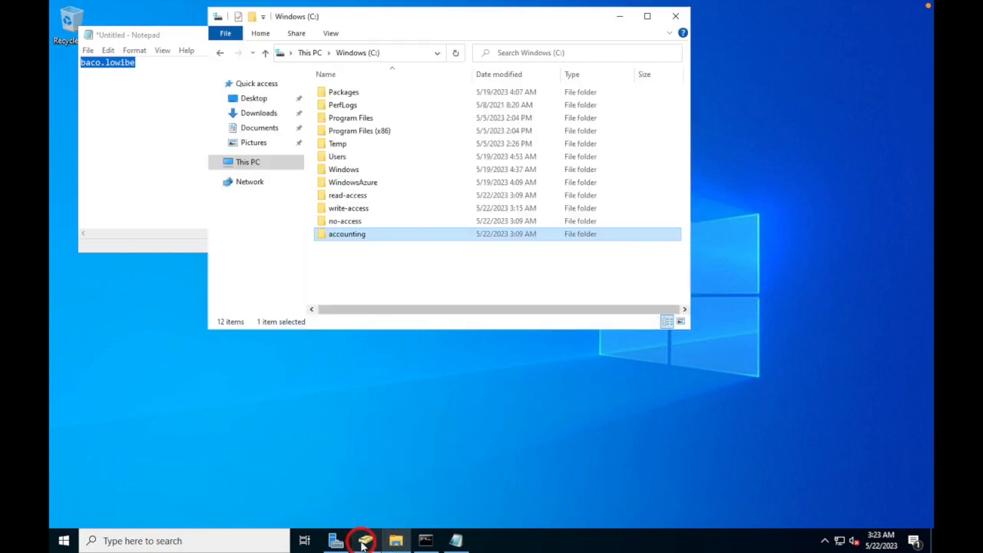
# Open the ACCOUNTANTS group's Members tab in _SECURITY_GROUPS on DC1.
pyautogui.click(365, 541)
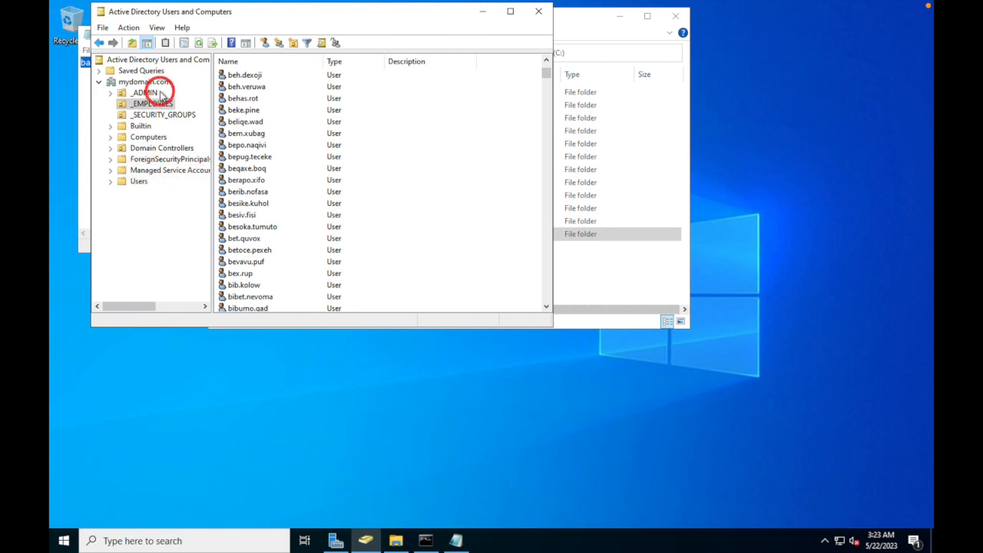
pyautogui.click(181, 115)
pyautogui.doubleClick(248, 75)
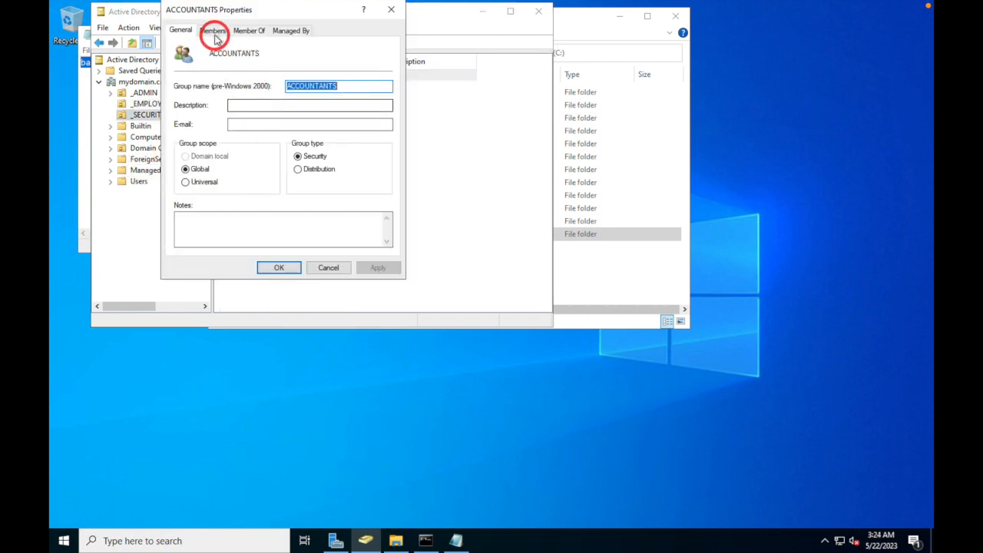
pyautogui.click(213, 31)
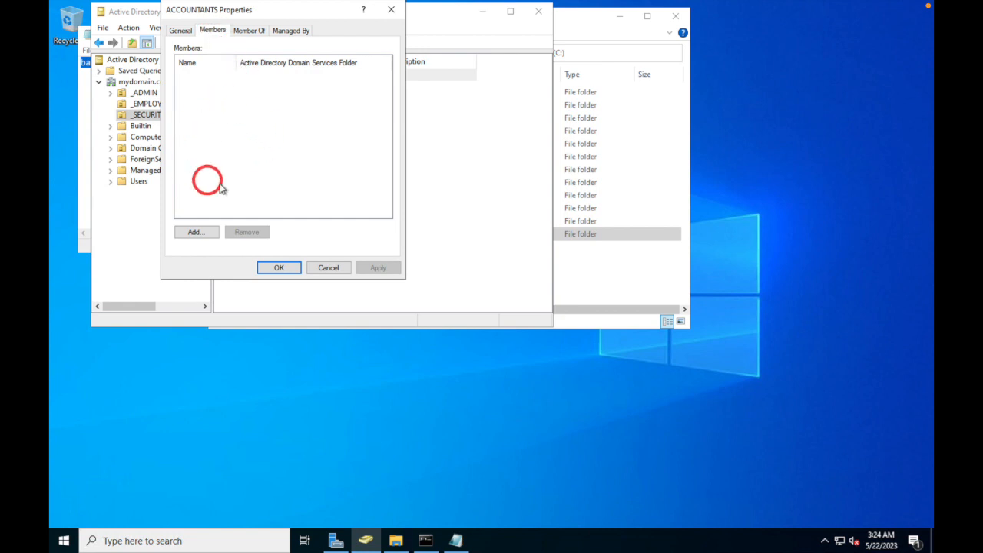
# Add the employee's account to ACCOUNTANTS, verify the name against the domain, and apply.
pyautogui.click(197, 233)
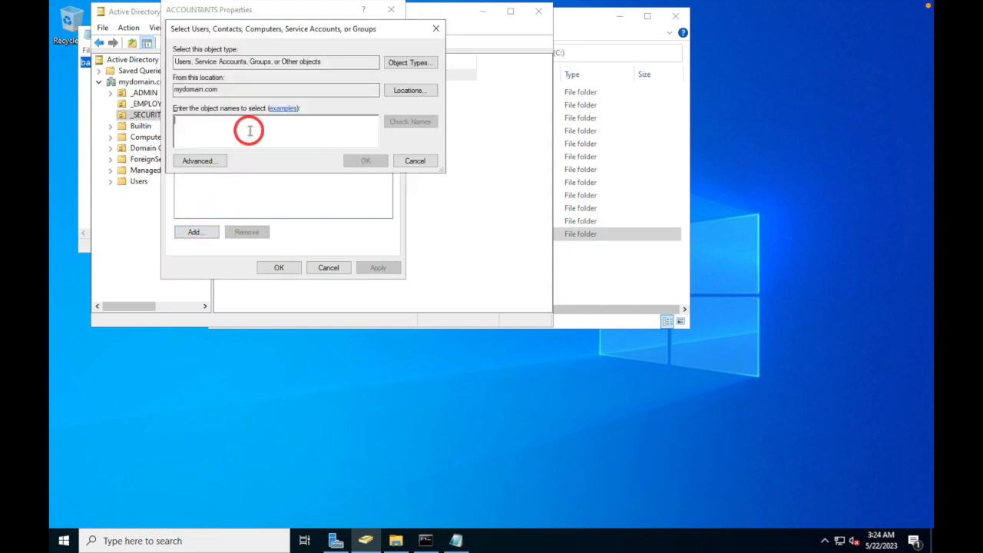
pyautogui.write('baco.lowbe')
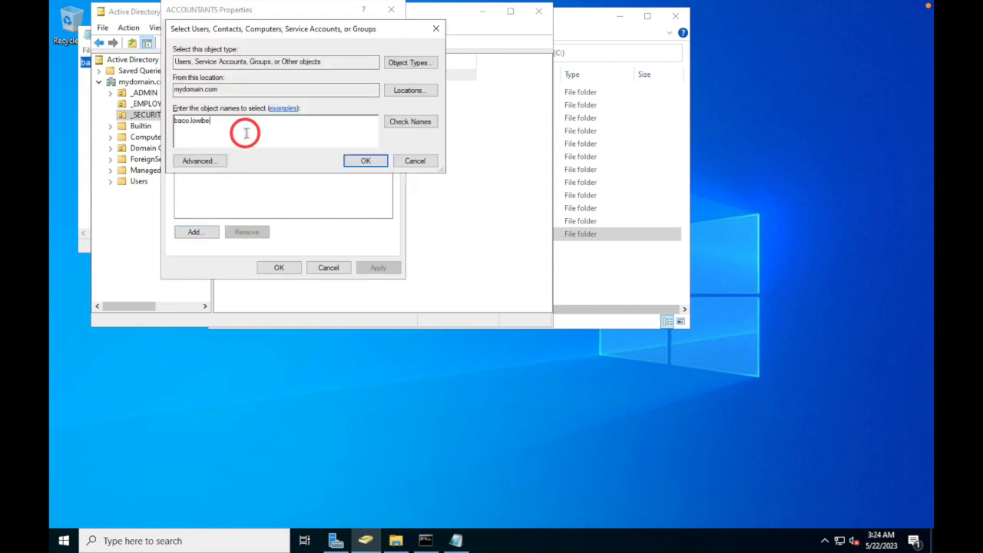
pyautogui.click(406, 121)
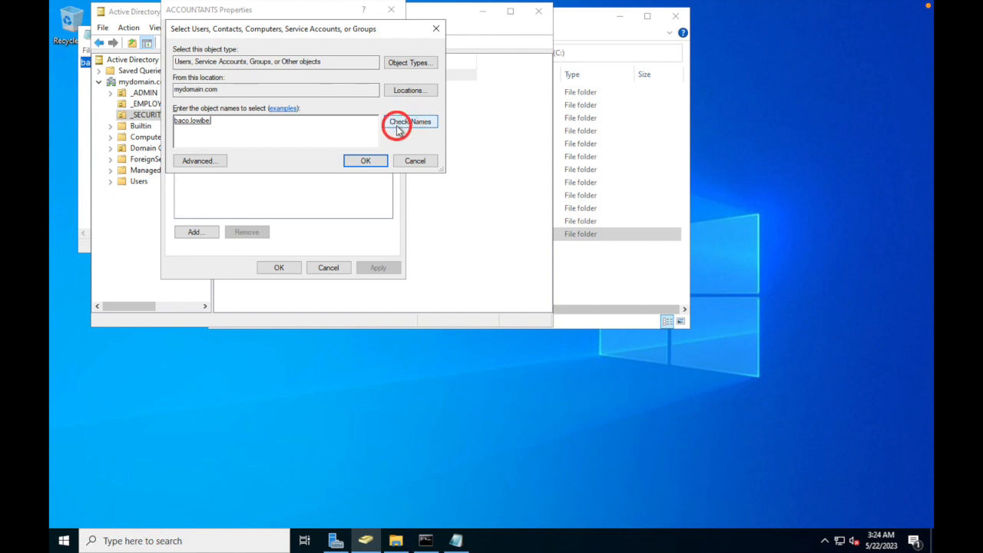
pyautogui.click(366, 163)
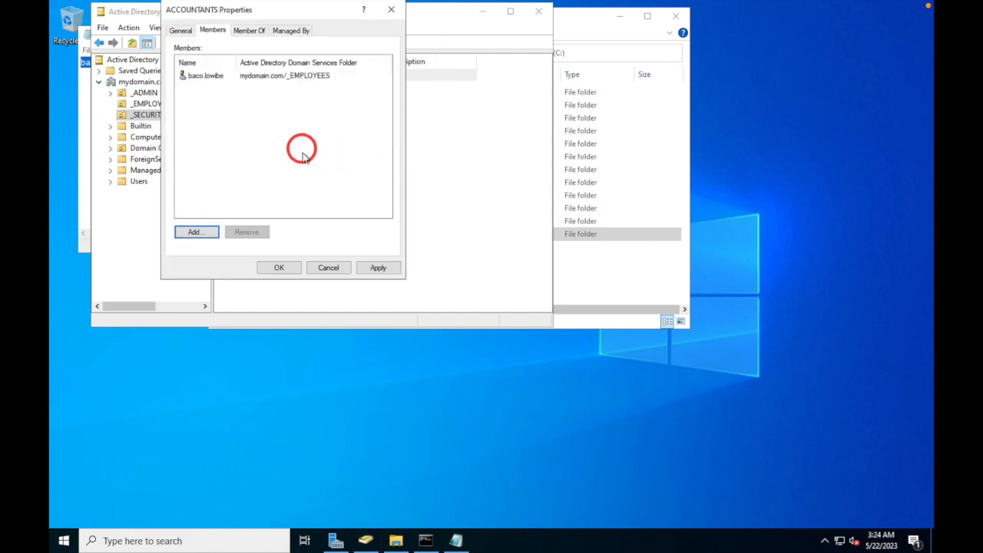
pyautogui.click(375, 268)
pyautogui.click(269, 267)
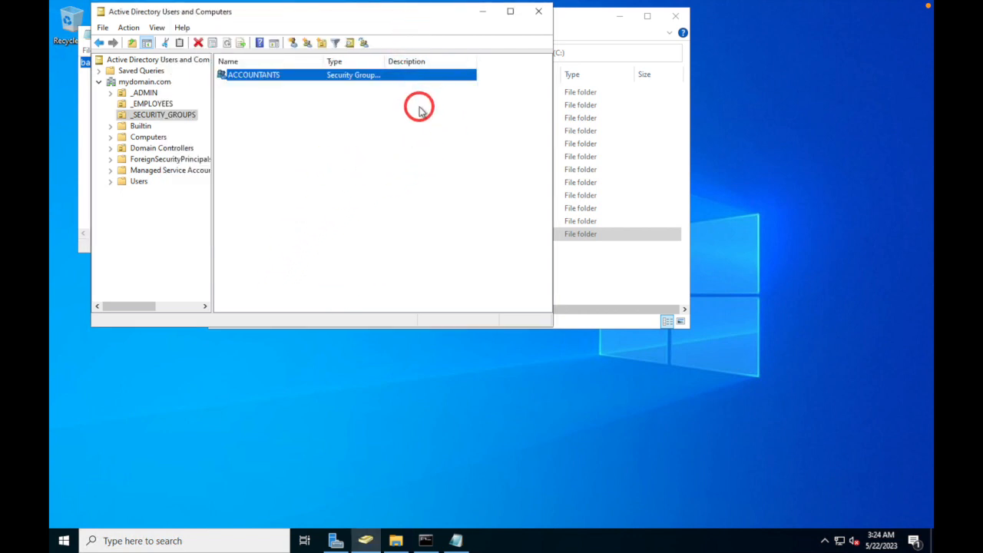
# Switch from DC1 to a full-screen Client-1 session and minimize its Command Prompt.
pyautogui.moveTo(165, 4)
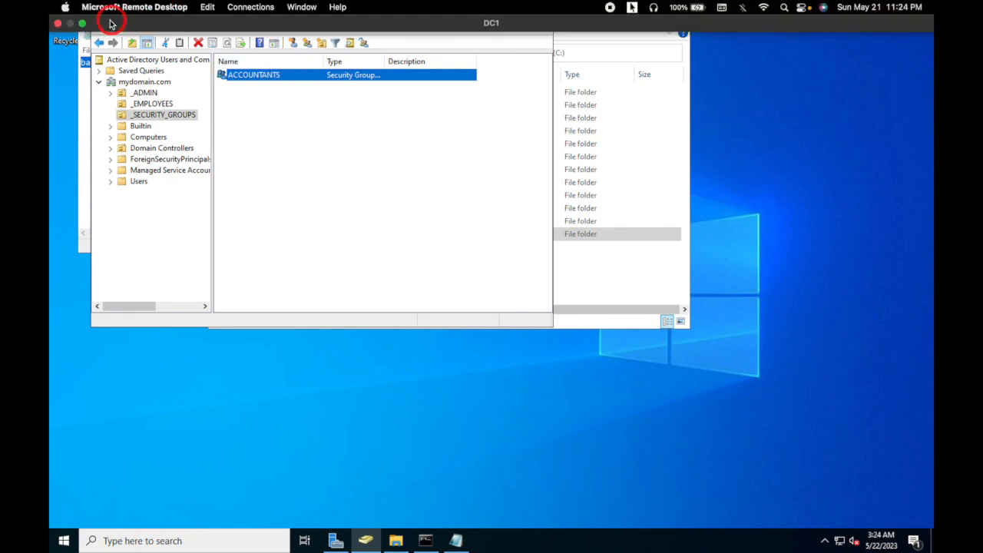
pyautogui.click(83, 23)
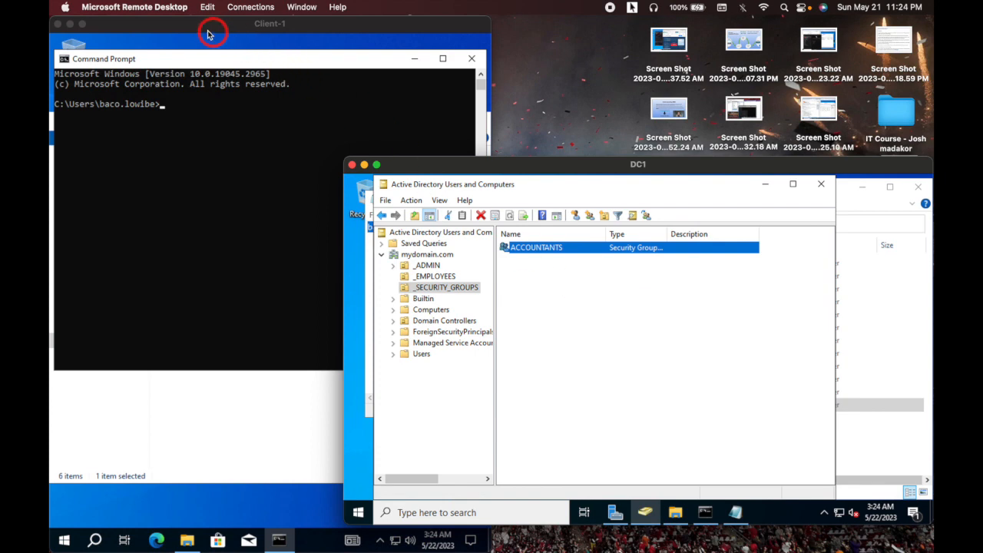
pyautogui.click(95, 24)
pyautogui.click(82, 23)
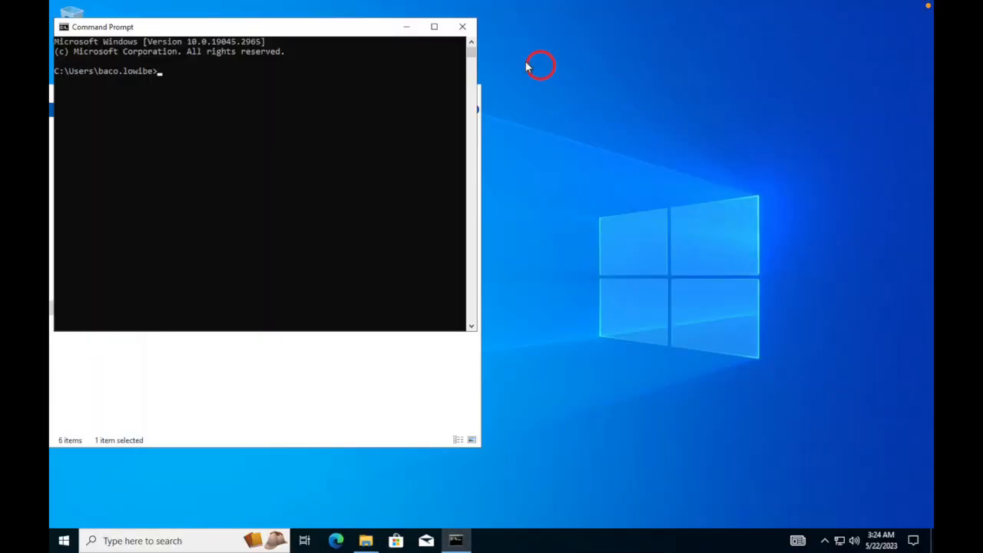
pyautogui.click(407, 26)
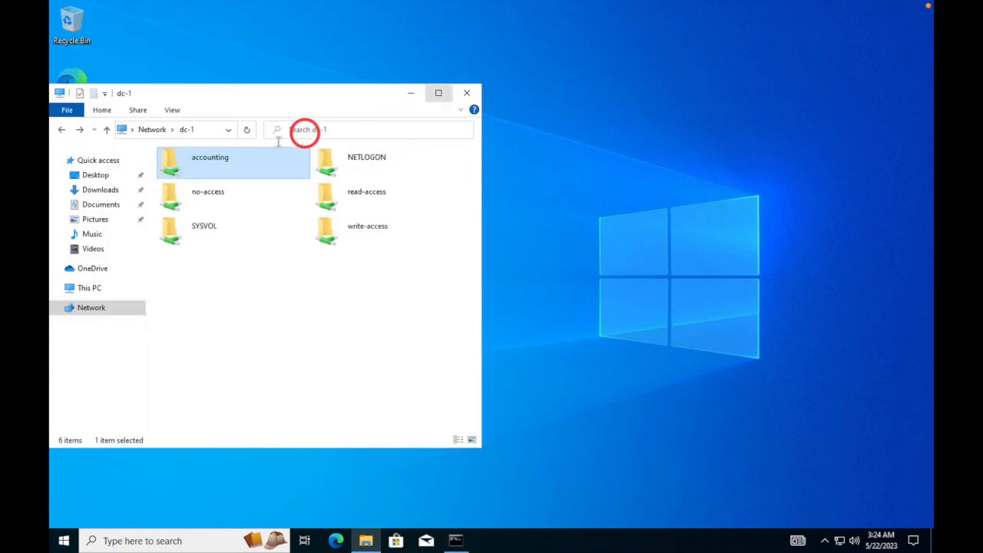
# Refresh dc-1's shares, try the accounting share, dismiss the access error, and restore Command Prompt.
pyautogui.click(280, 355)
pyautogui.click(246, 130)
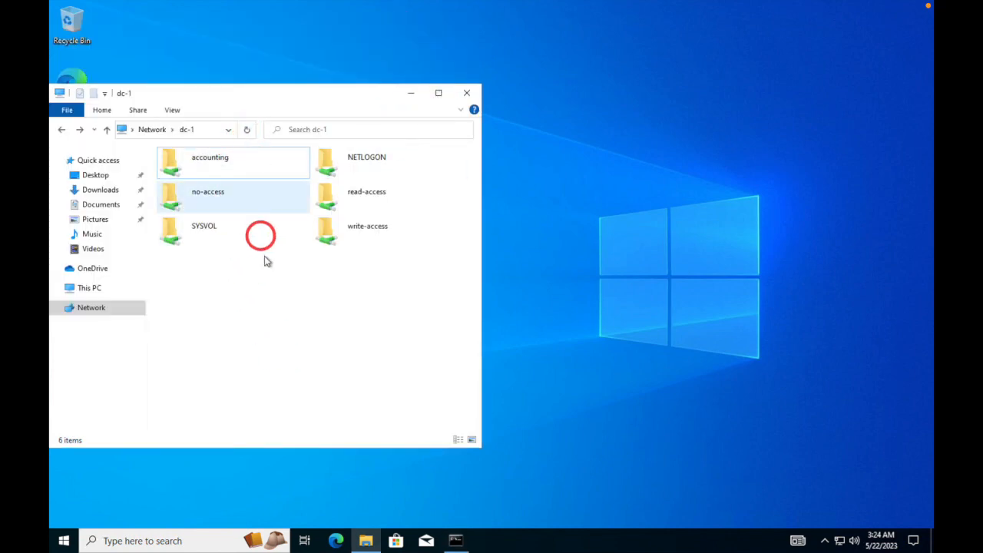
pyautogui.click(217, 164)
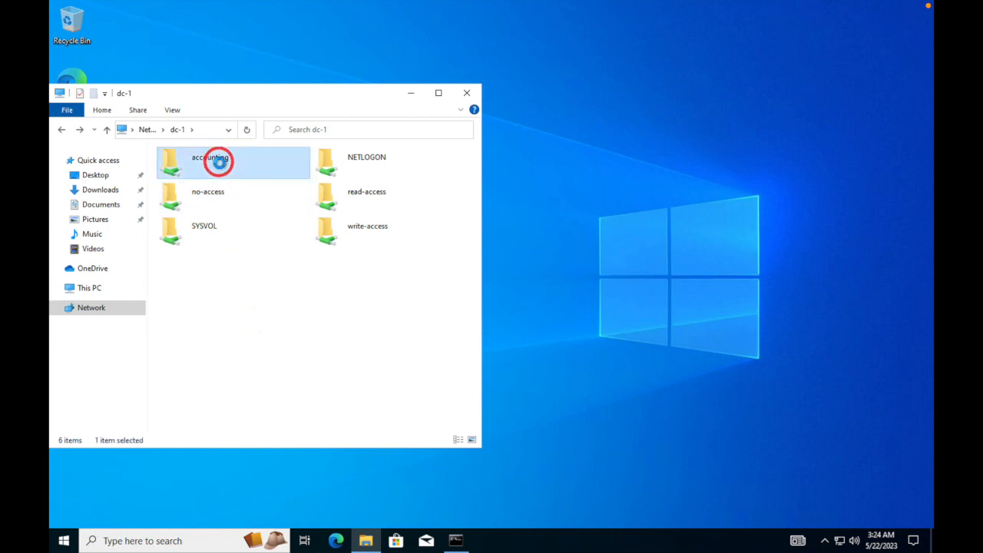
pyautogui.doubleClick(219, 165)
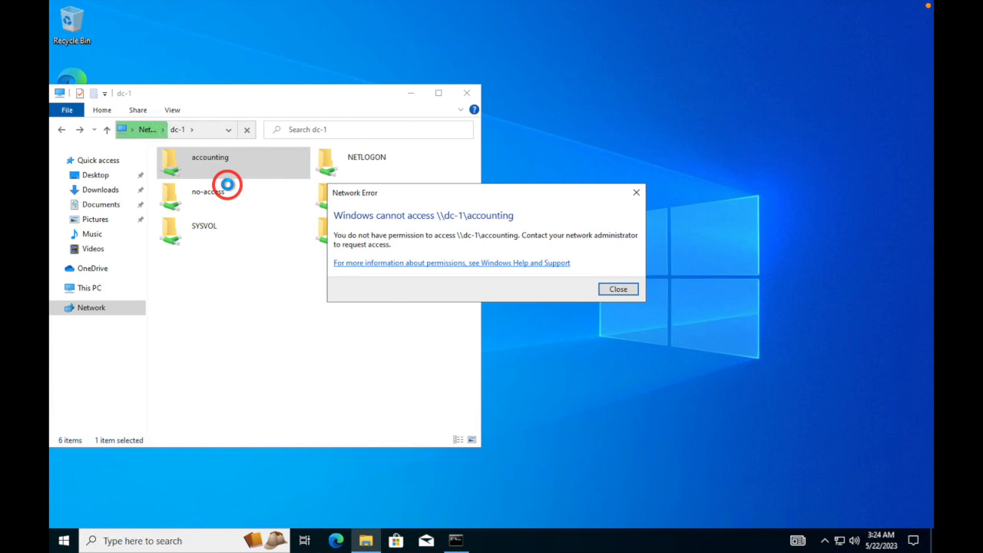
pyautogui.click(617, 289)
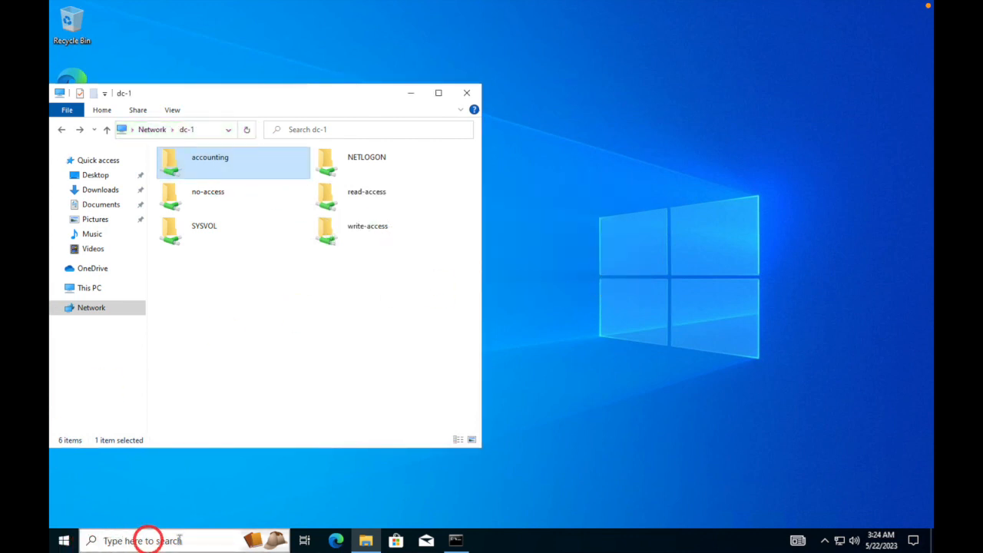
pyautogui.click(455, 539)
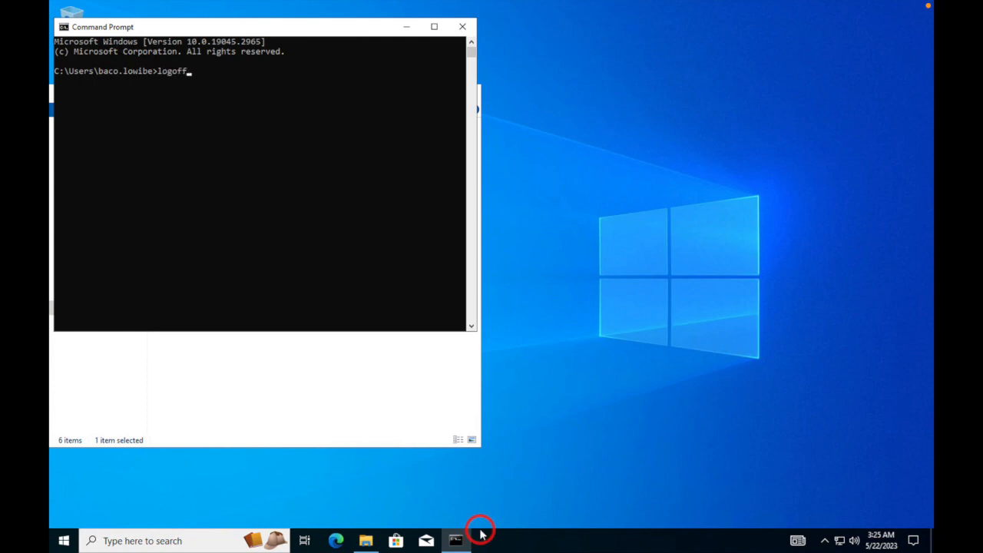
# Log off Client-1, then reconnect with the employee's username and password, accepting the certificate warning.
pyautogui.press('Return')
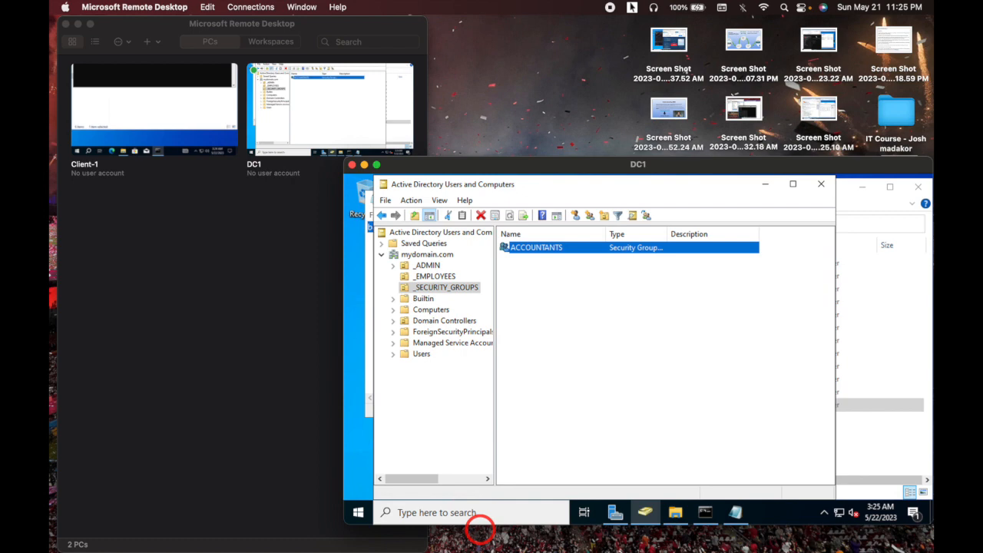
pyautogui.doubleClick(154, 123)
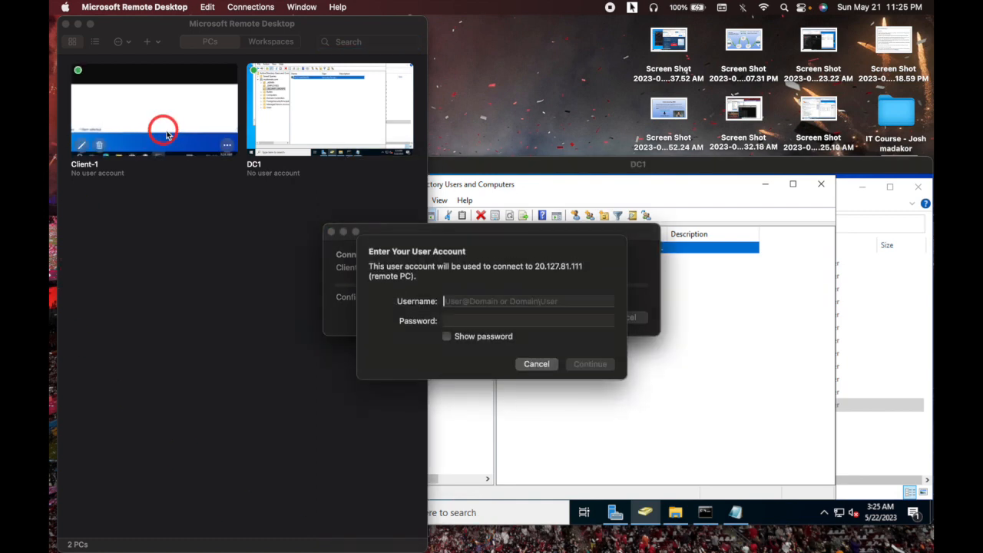
pyautogui.press('super+v')
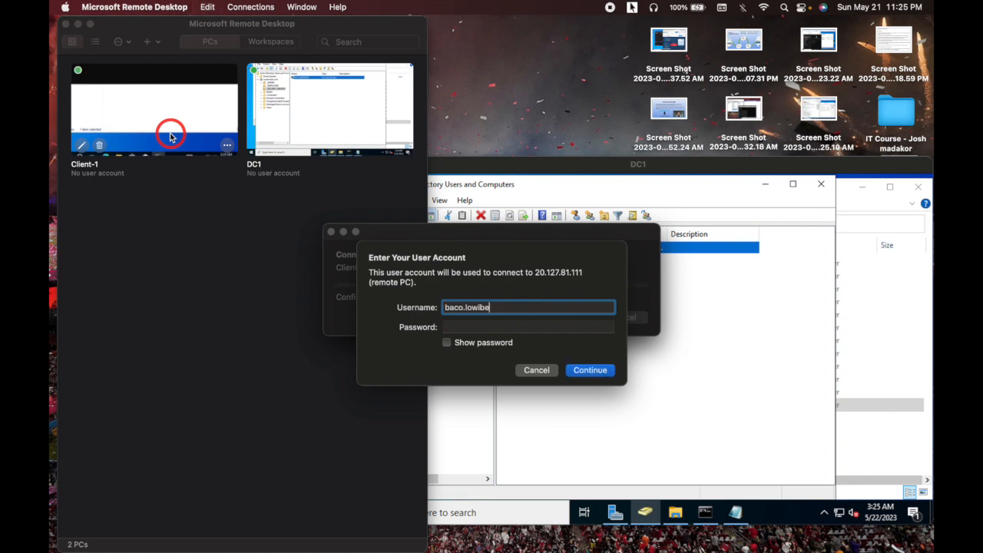
pyautogui.press('Tab')
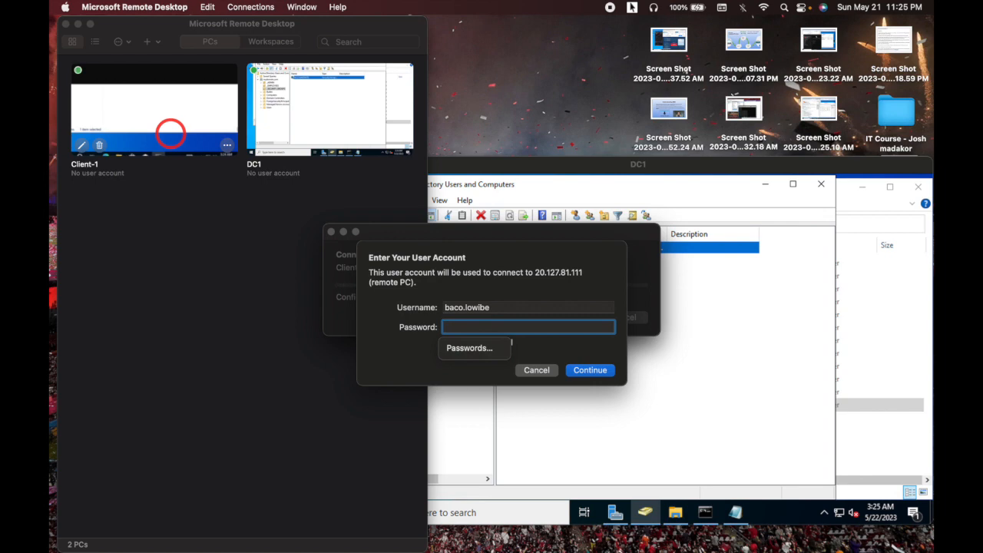
pyautogui.write('•••••••')
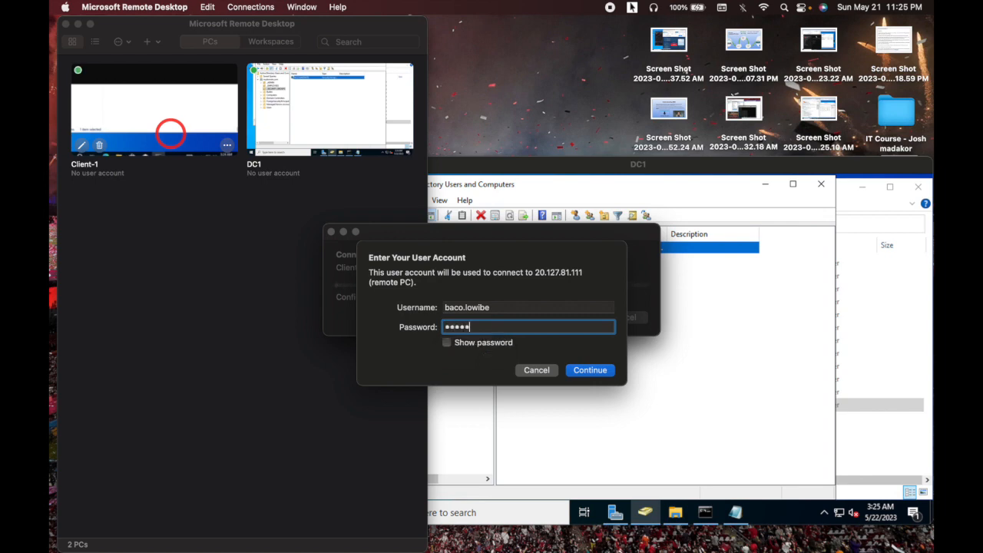
pyautogui.press('Return')
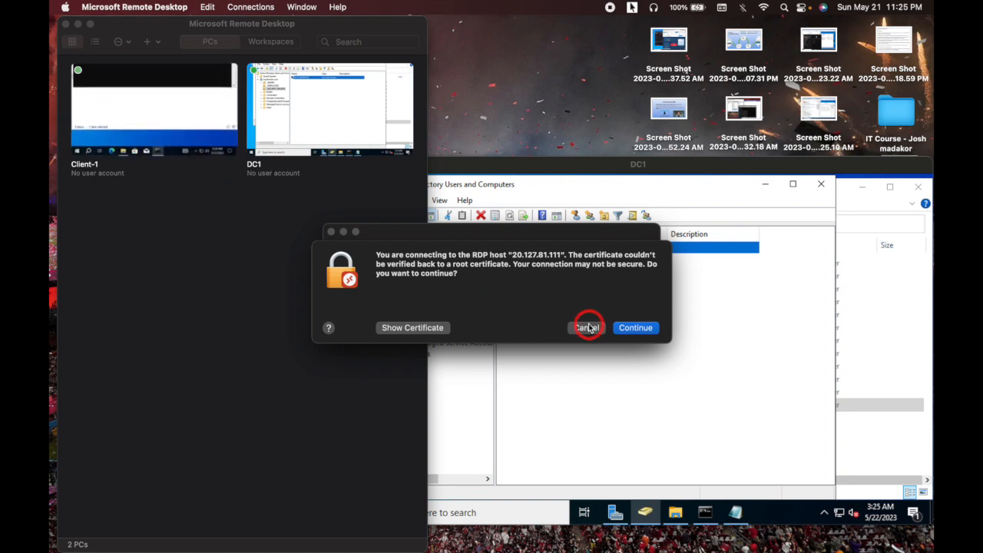
pyautogui.click(635, 329)
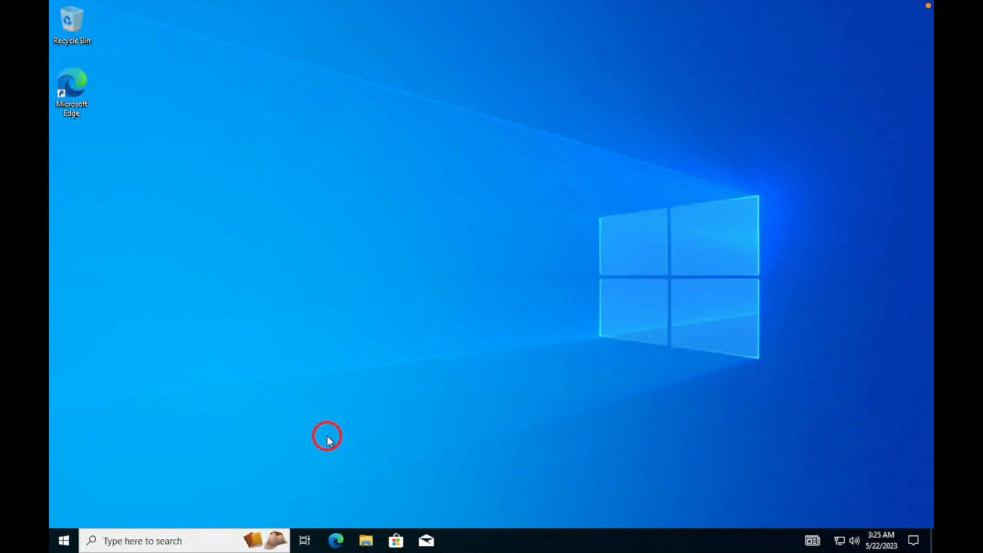
# Browse to \\dc-1 via the Run box and open the accounting share, now showing an empty folder.
pyautogui.press('super+r')
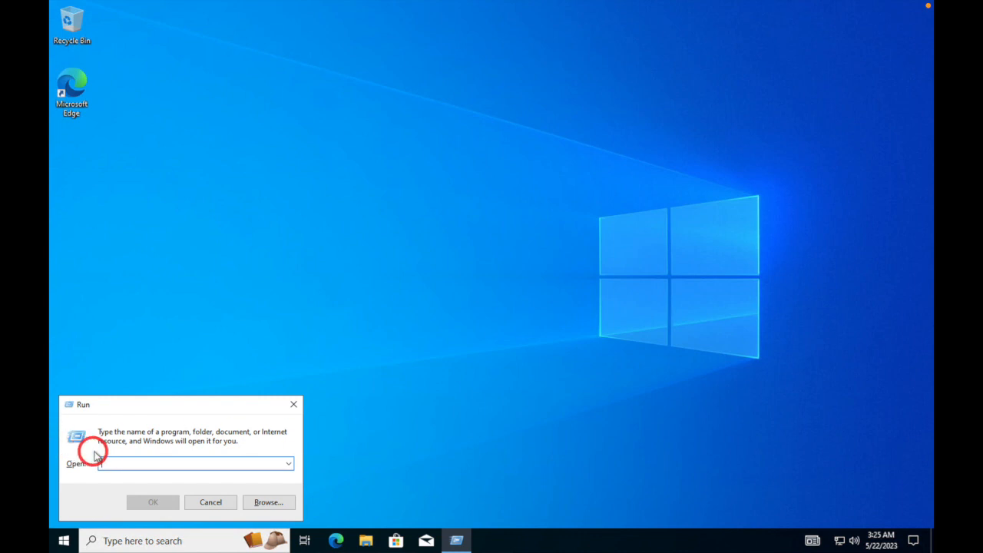
pyautogui.click(132, 459)
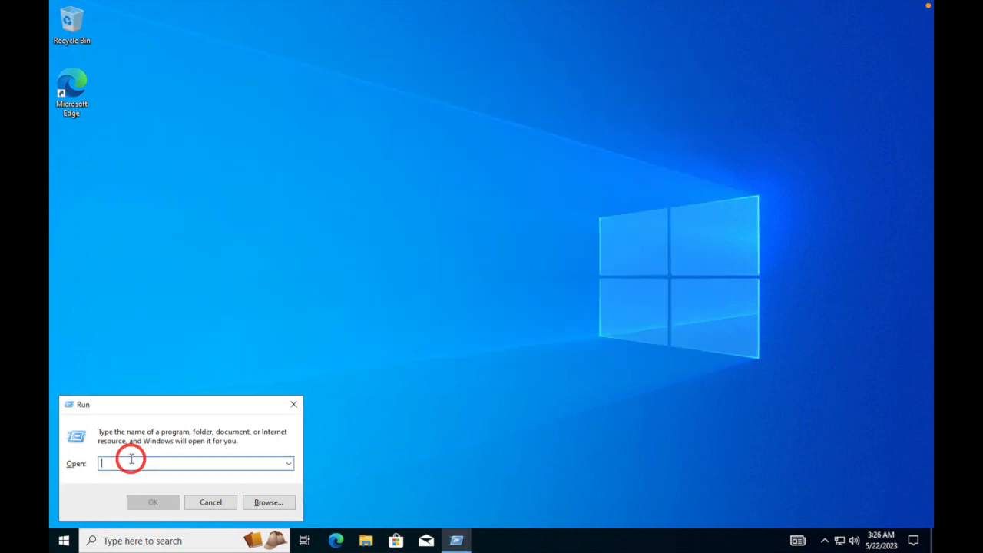
pyautogui.write('\\\\dc1')
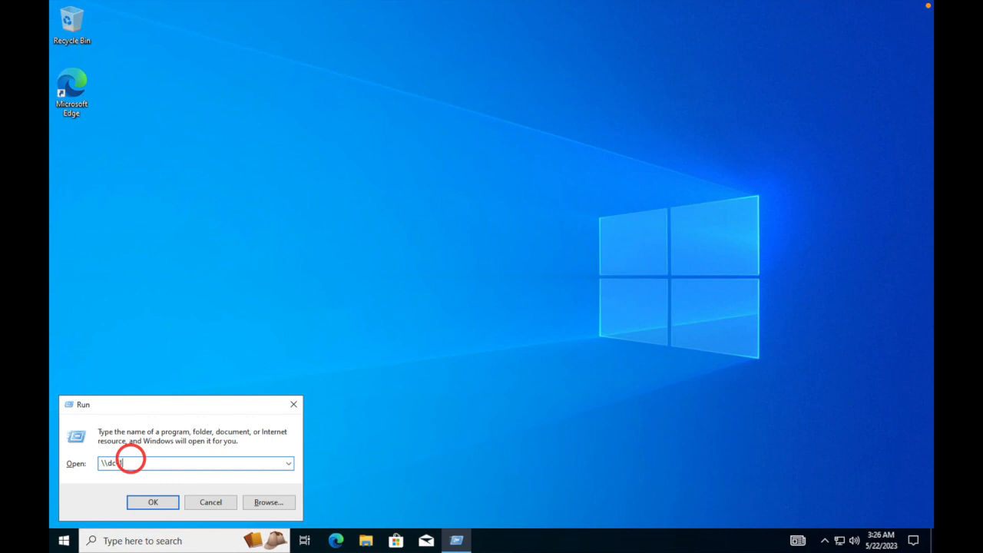
pyautogui.write('dc-1')
pyautogui.press('Return')
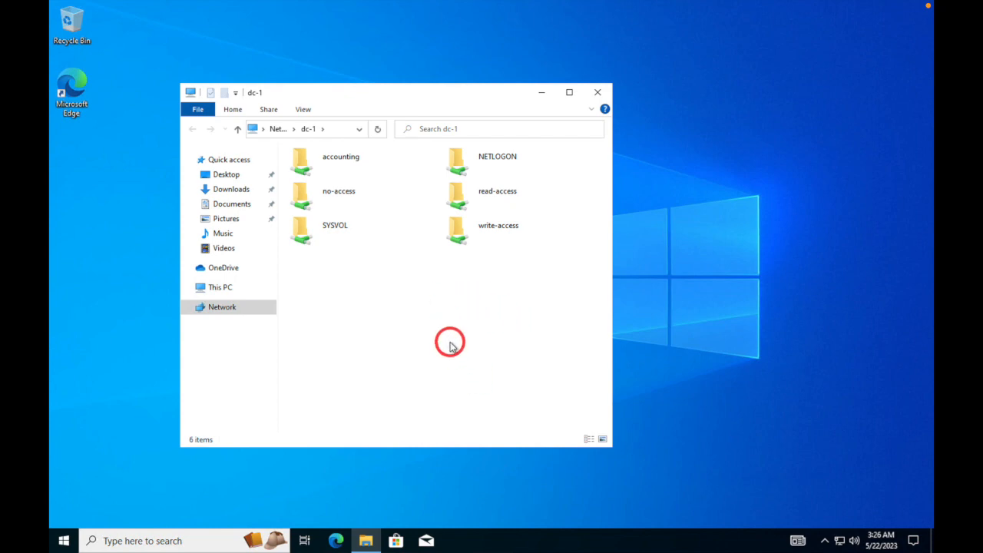
pyautogui.doubleClick(324, 163)
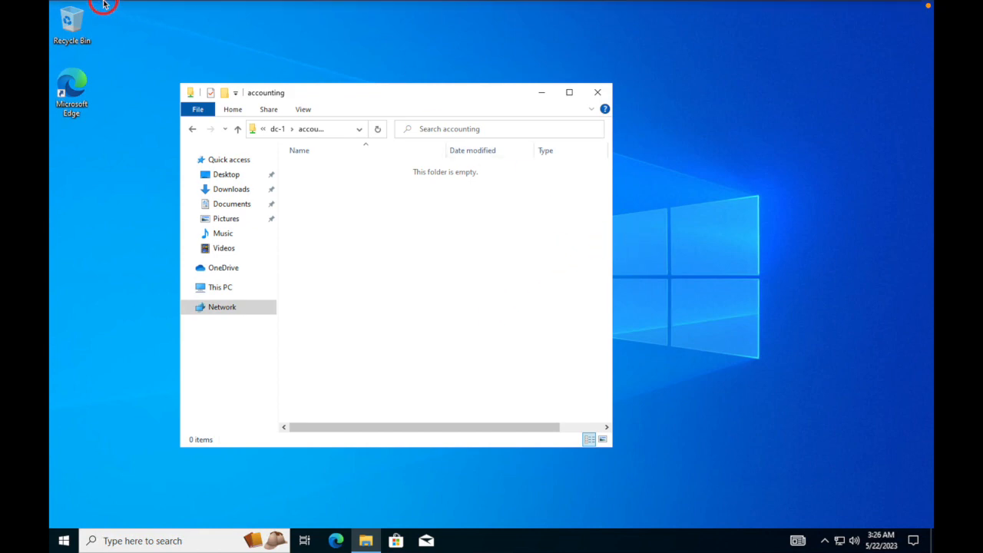
# Take Client-1 out of full screen and restore the Azure portal browser window from the Dock.
pyautogui.moveTo(99, 6)
pyautogui.click(80, 26)
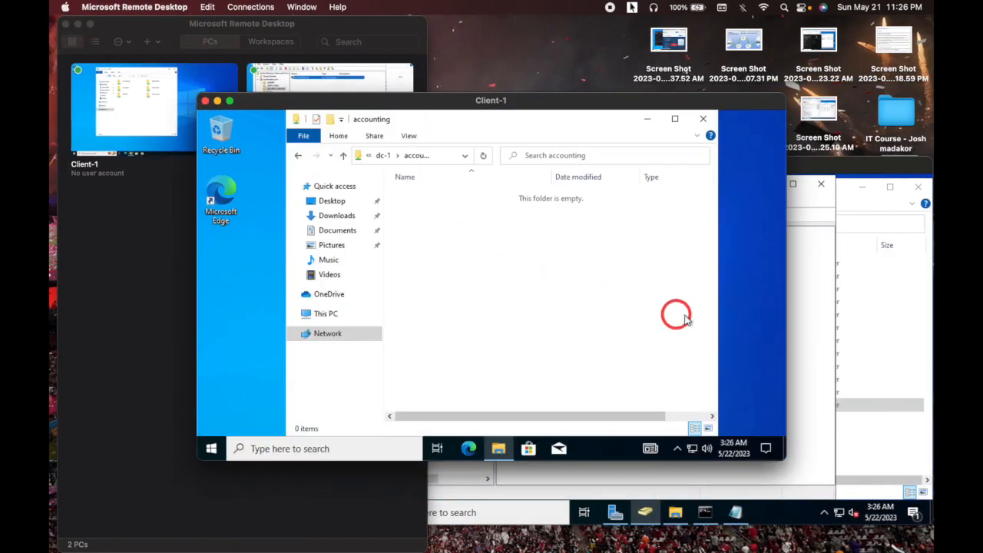
pyautogui.moveTo(637, 550)
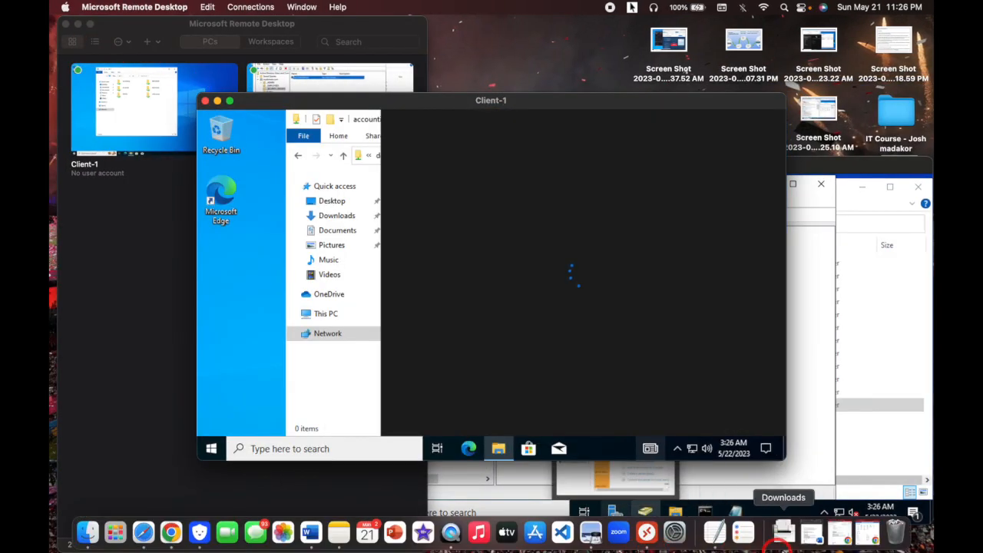
pyautogui.click(866, 532)
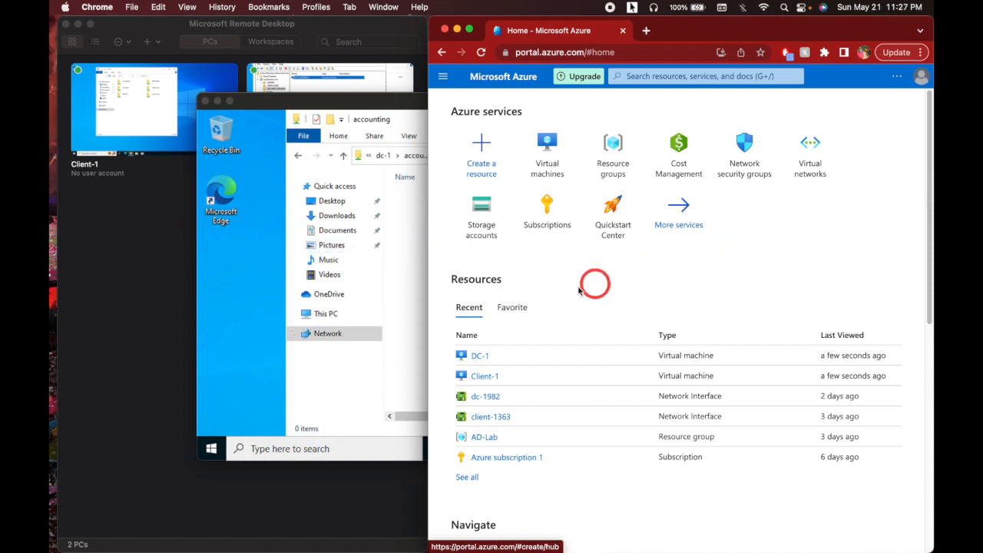
pyautogui.scroll(-1, 483, 284)
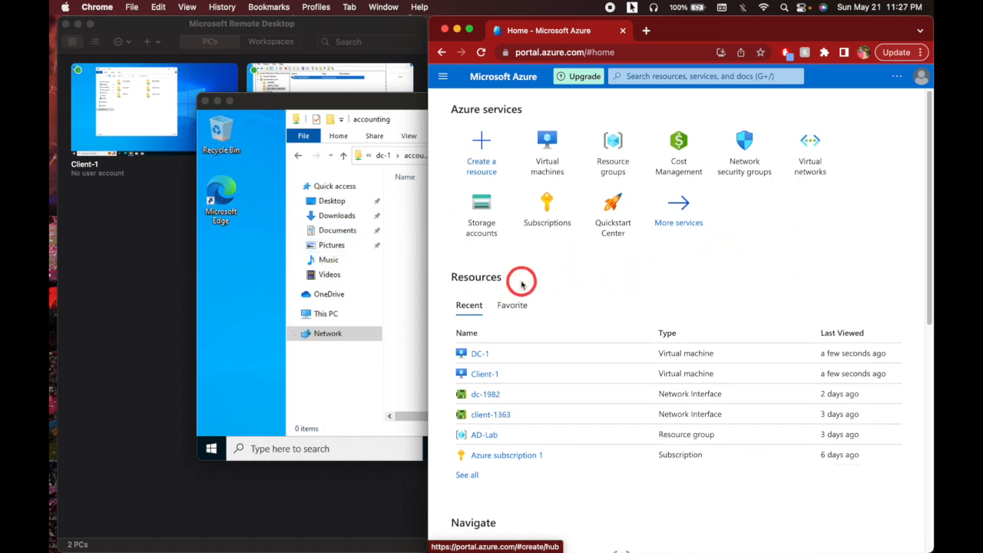